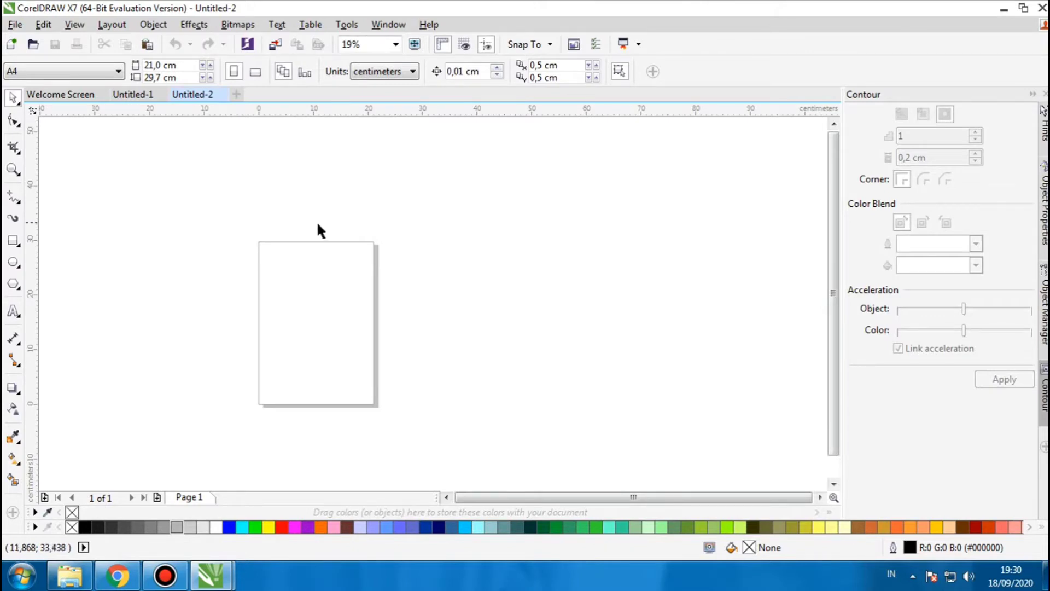
scroll(317, 232, "down", 1)
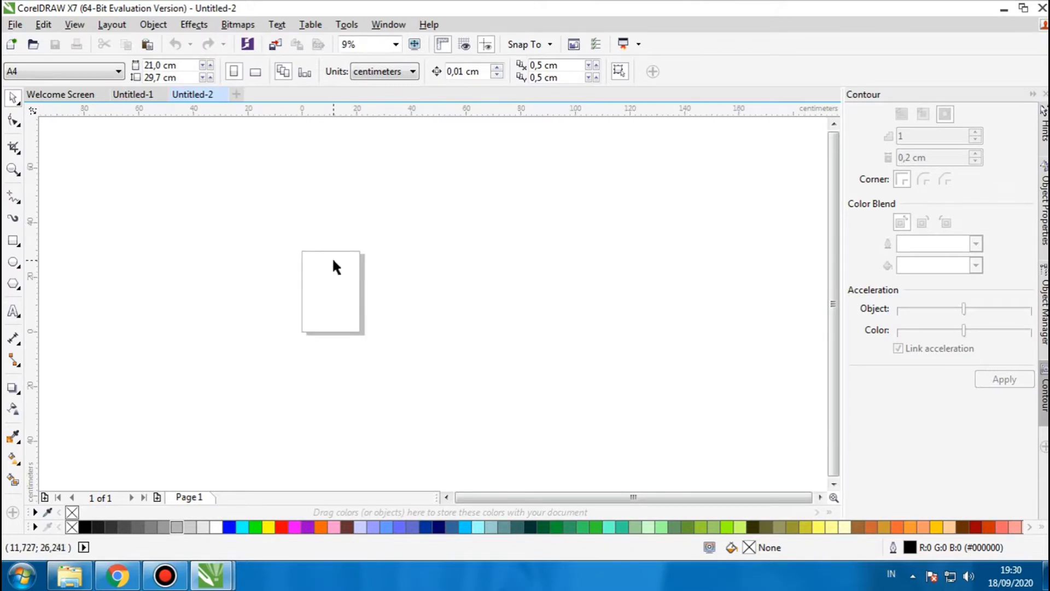
scroll(277, 277, "up", 2)
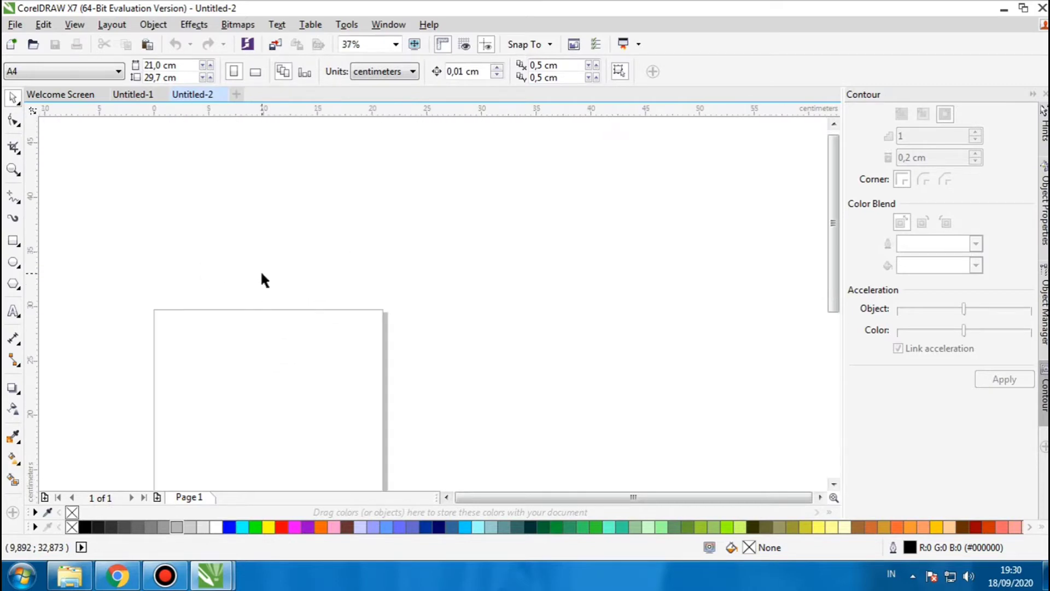
left_click_drag(249, 246, 337, 281)
scroll(251, 439, "down", 1)
left_click_drag(244, 428, 287, 294)
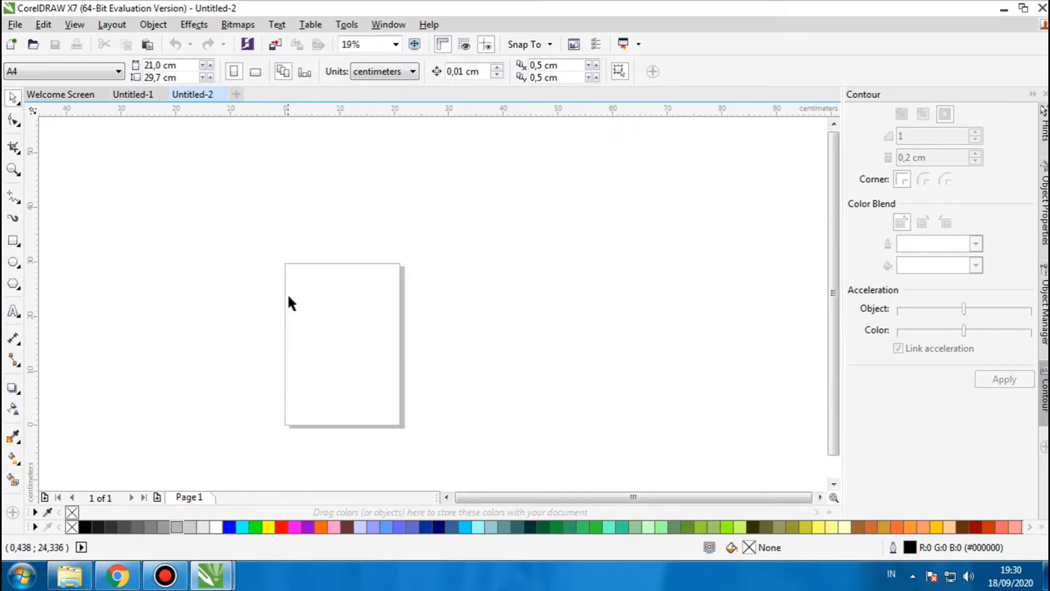
left_click_drag(298, 346, 316, 294)
Step: Switch to Chrome and copy the gold Royal Wedding logo image from the image search results
left_click(117, 575)
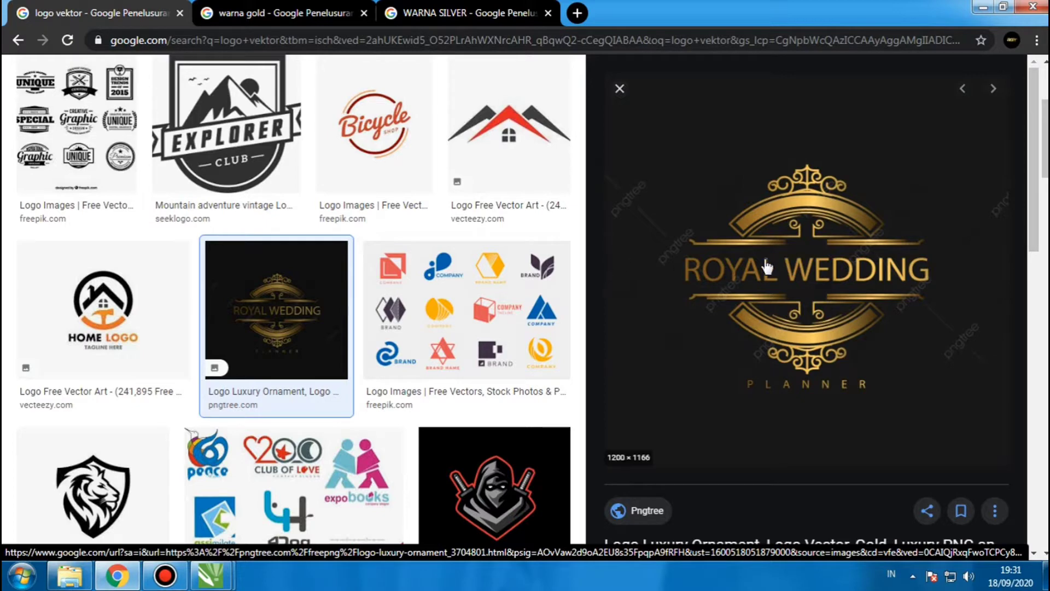
scroll(804, 263, "down", 2)
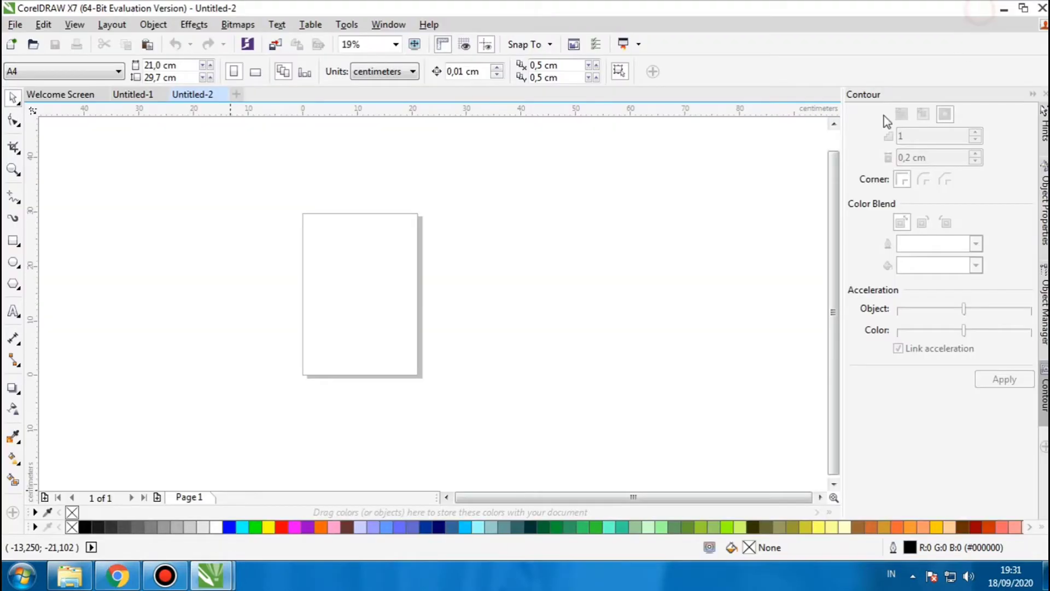
left_click(983, 6)
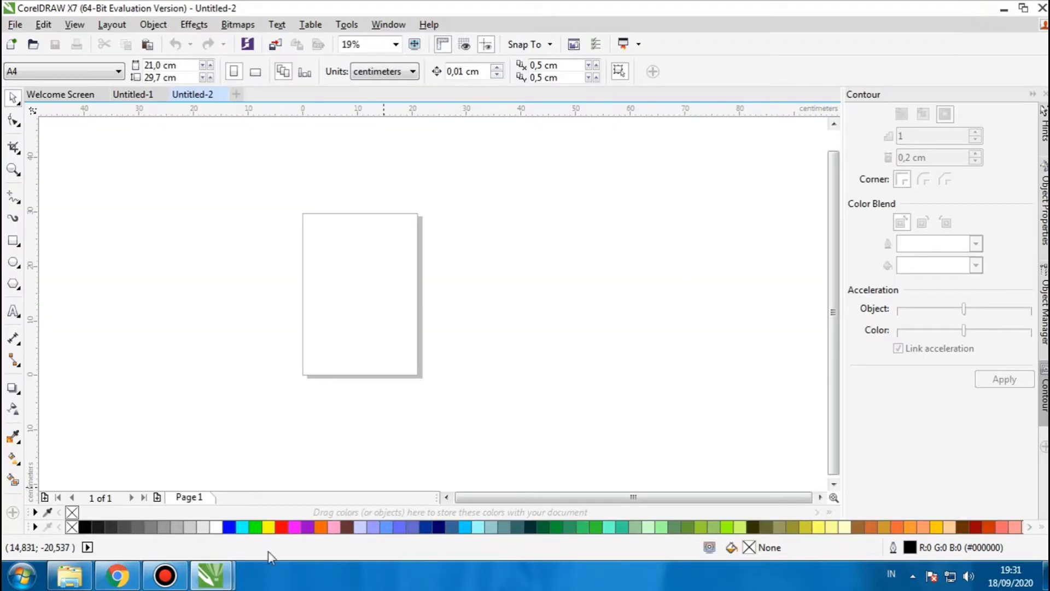
left_click(132, 583)
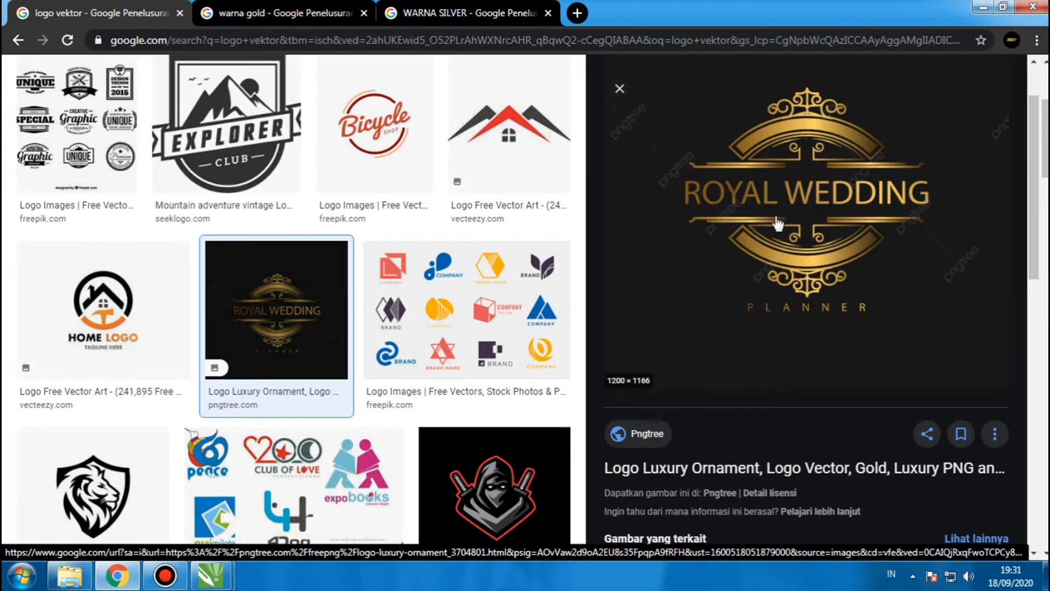
scroll(742, 236, "up", 2)
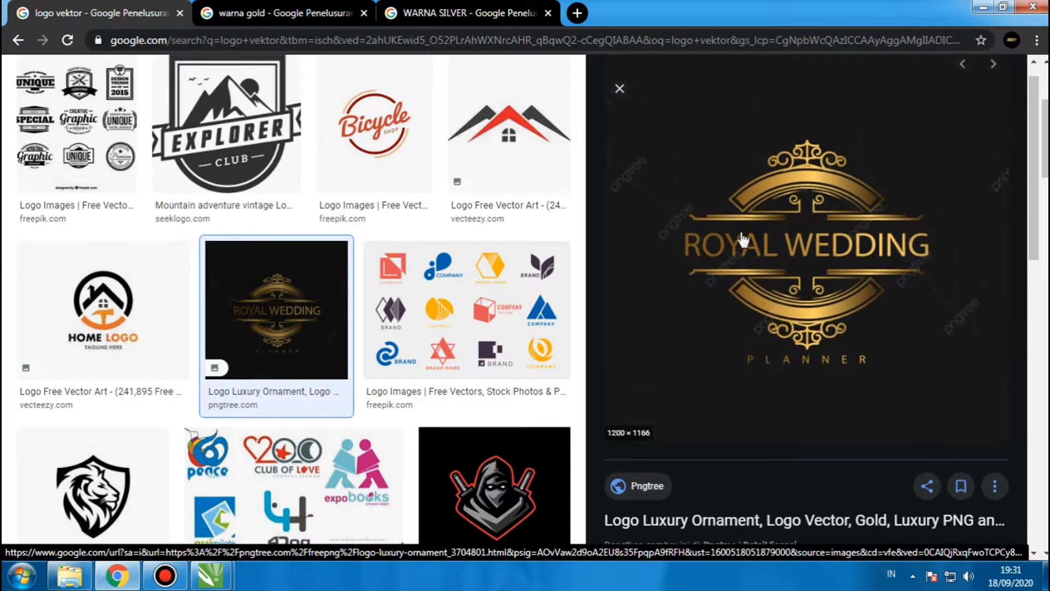
right_click(728, 218)
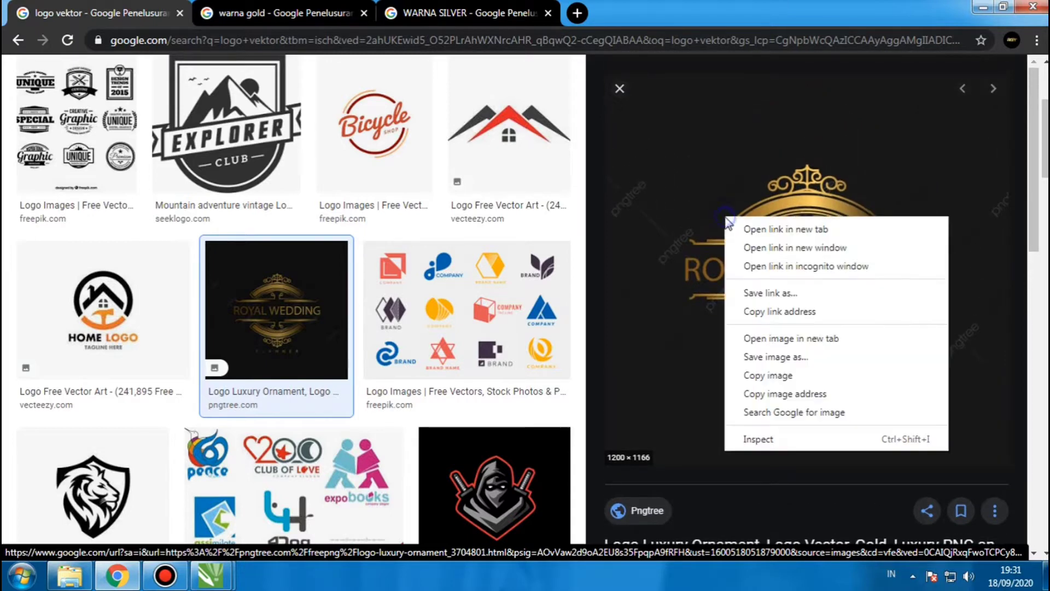
left_click(756, 381)
Step: Return to CorelDRAW and paste the copied Royal Wedding logo into the blank Untitled-2 document
left_click(983, 6)
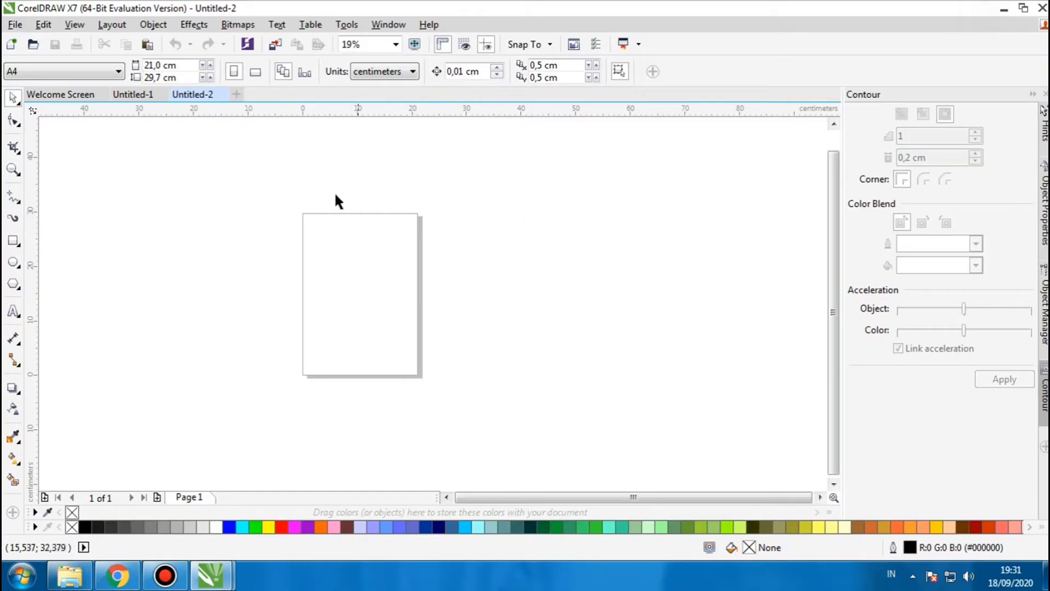
right_click(201, 186)
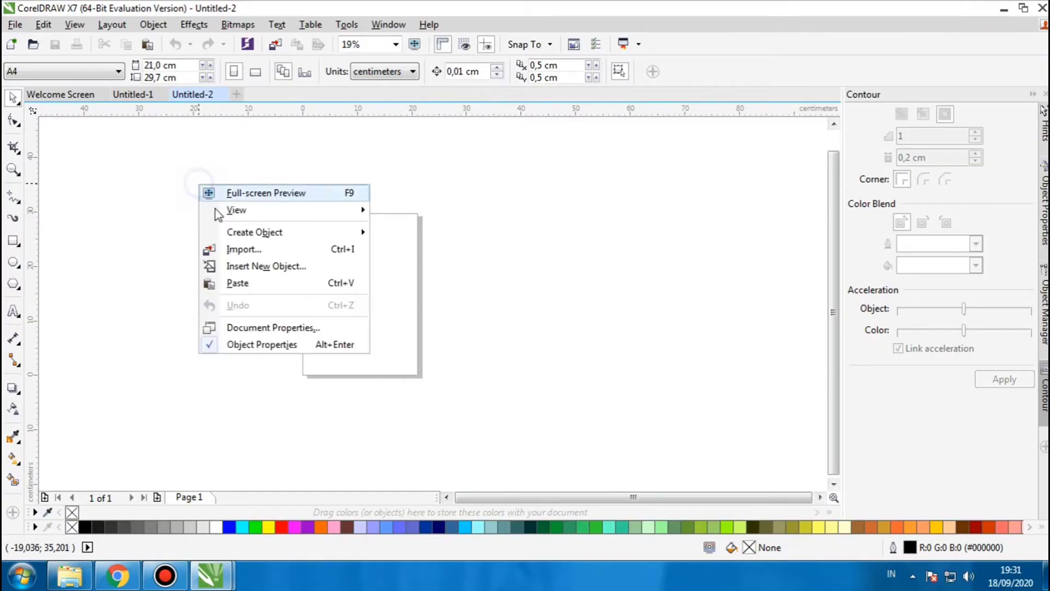
left_click(235, 282)
scroll(299, 284, "up", 3)
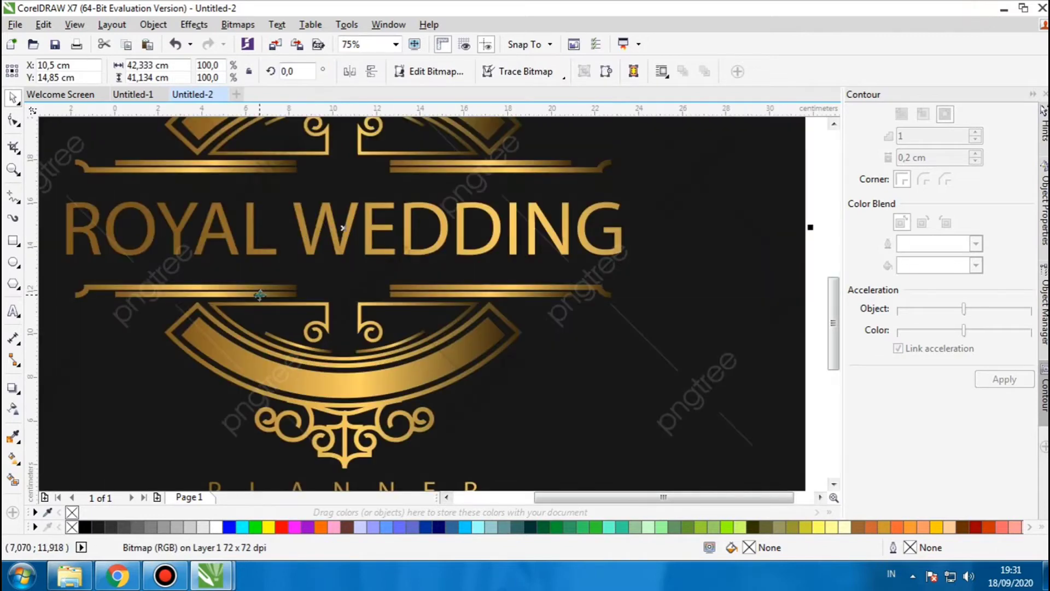
scroll(300, 284, "down", 3)
scroll(296, 301, "up", 1)
scroll(296, 301, "down", 1)
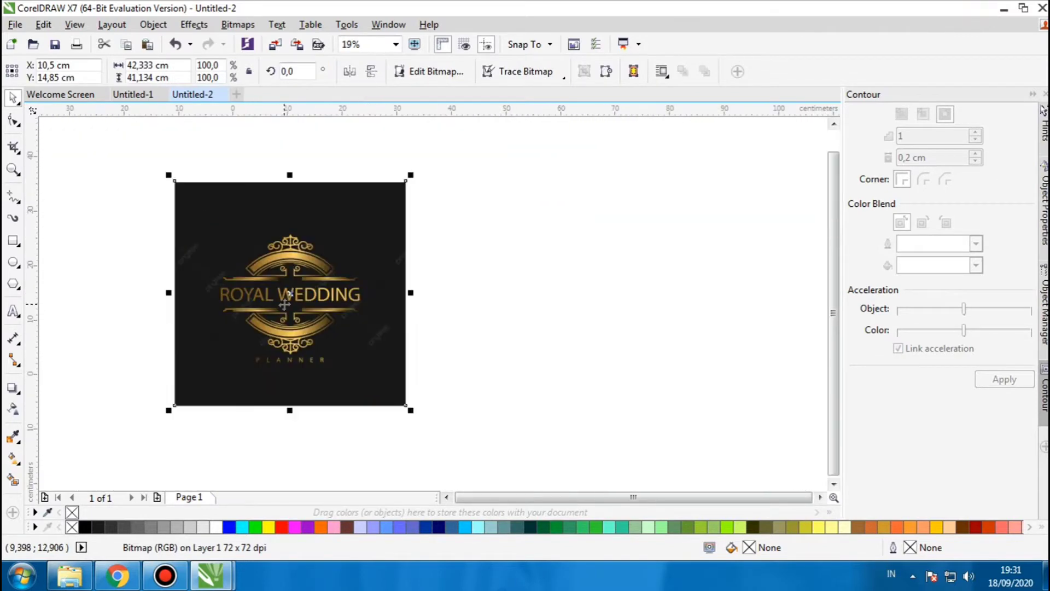
Step: Move the pasted logo image off the page to its right, centred at about X 47.9 cm, and deselect it
left_click_drag(279, 303, 477, 306)
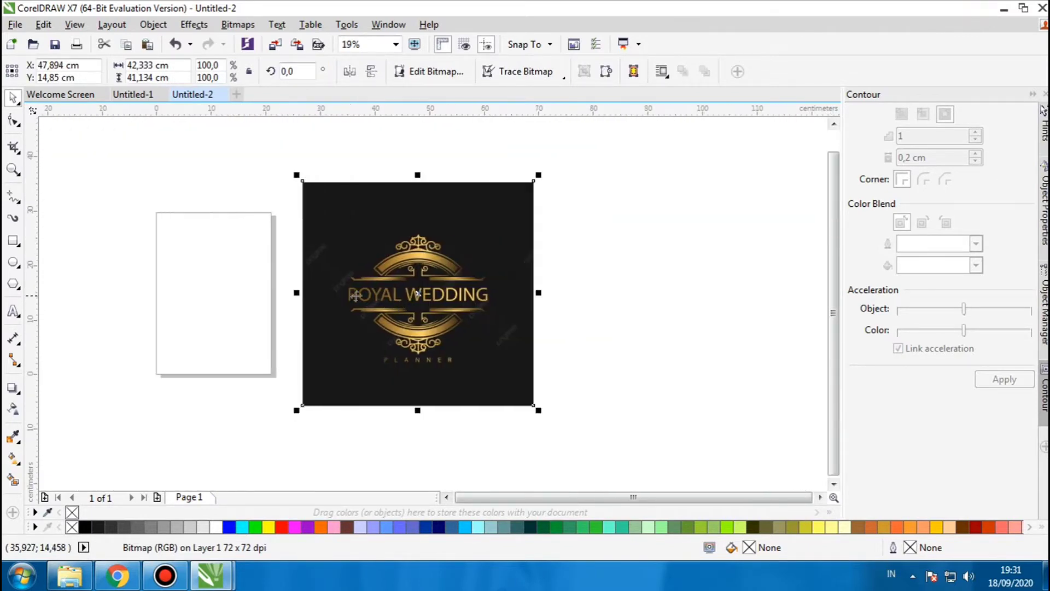
scroll(477, 306, "up", 1)
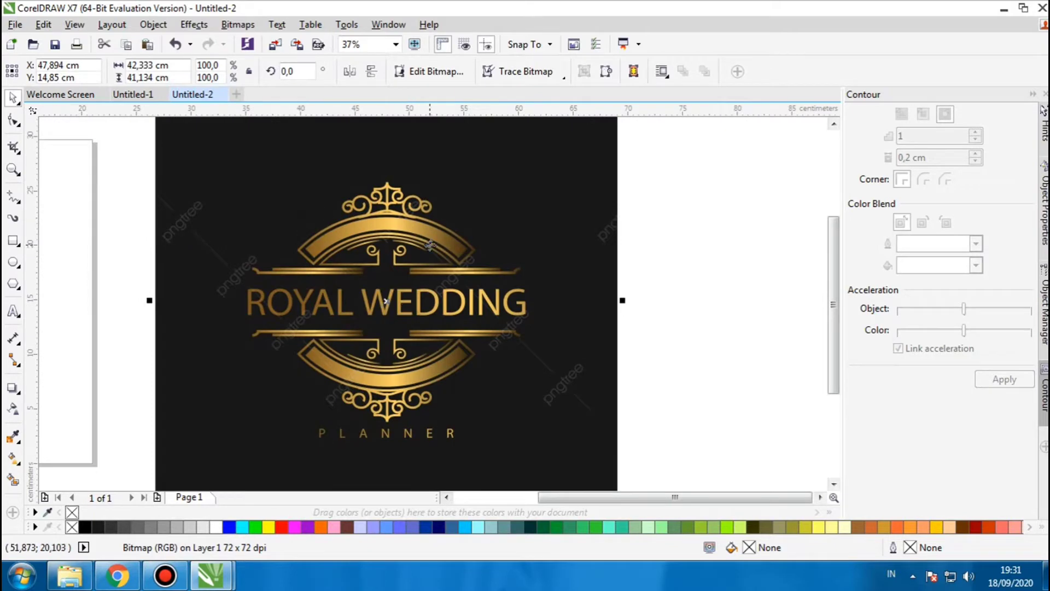
right_click(712, 263)
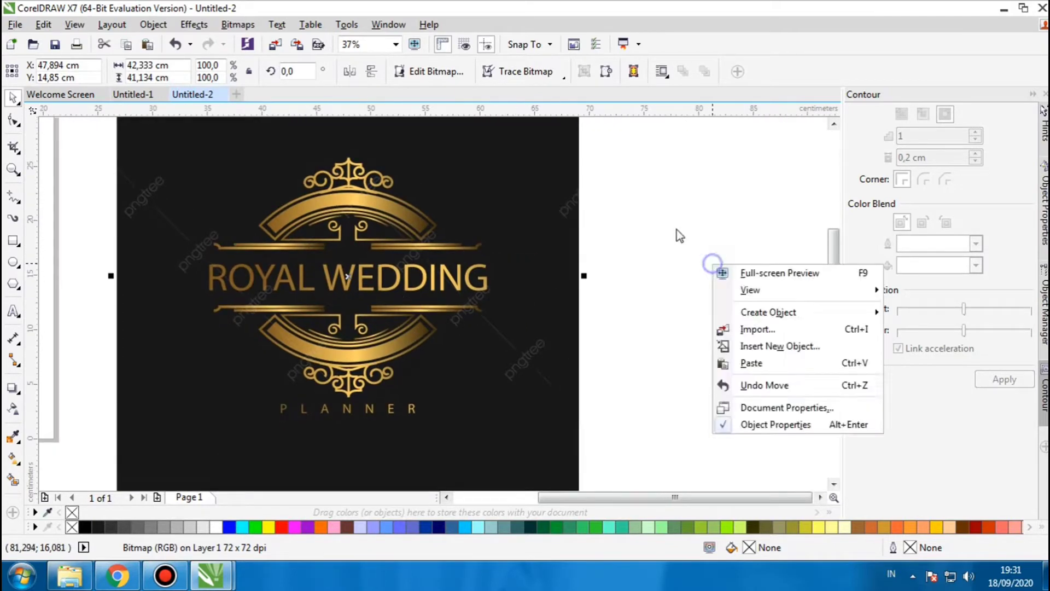
left_click(657, 215)
scroll(359, 317, "up", 1)
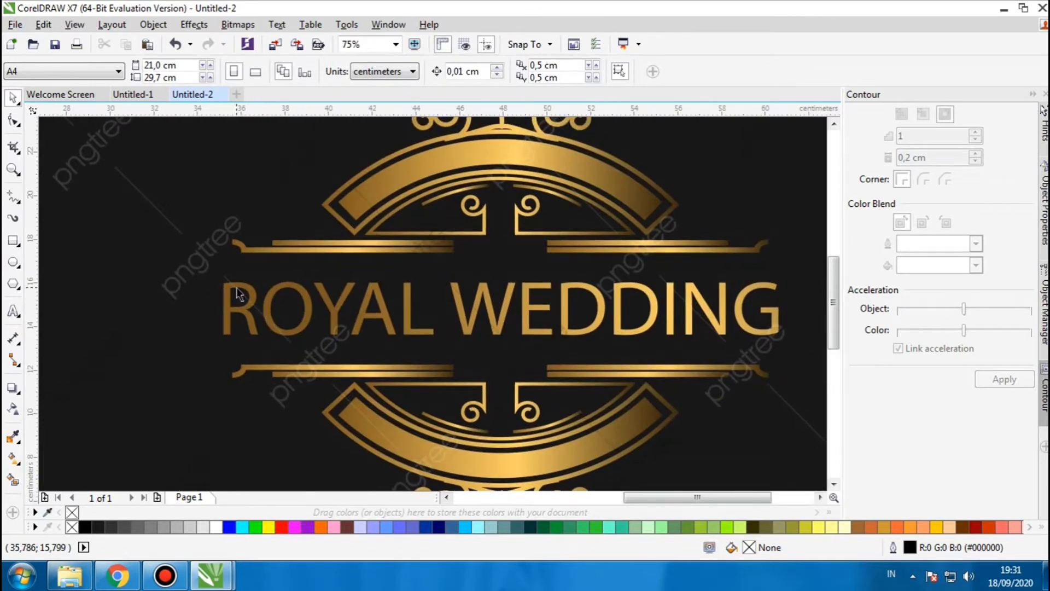
scroll(239, 294, "down", 1)
scroll(263, 301, "down", 1)
Step: Duplicate the logo image and place the copy right of the original, centred at about X 95.8 cm, Y 14.1 cm
left_click(271, 303)
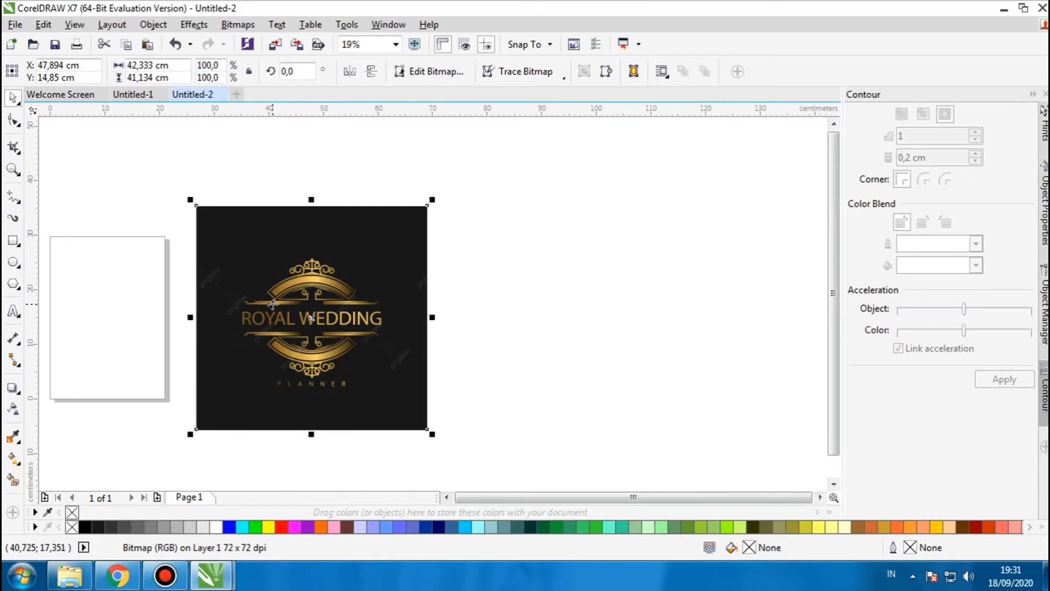
left_click_drag(274, 304, 577, 289)
right_click(577, 289)
scroll(376, 266, "up", 1)
scroll(376, 265, "down", 1)
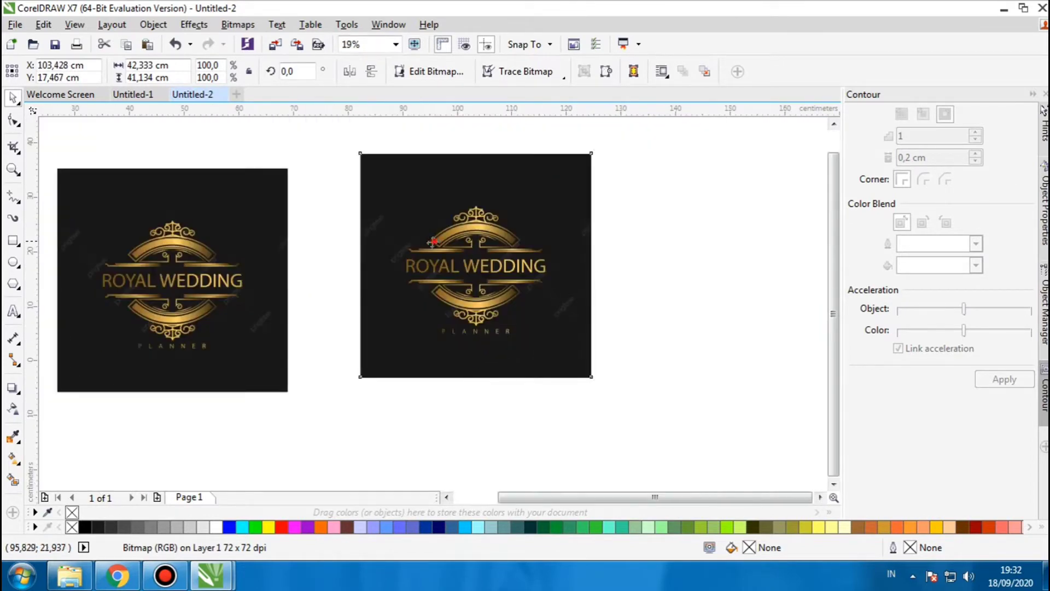
left_click_drag(383, 246, 343, 266)
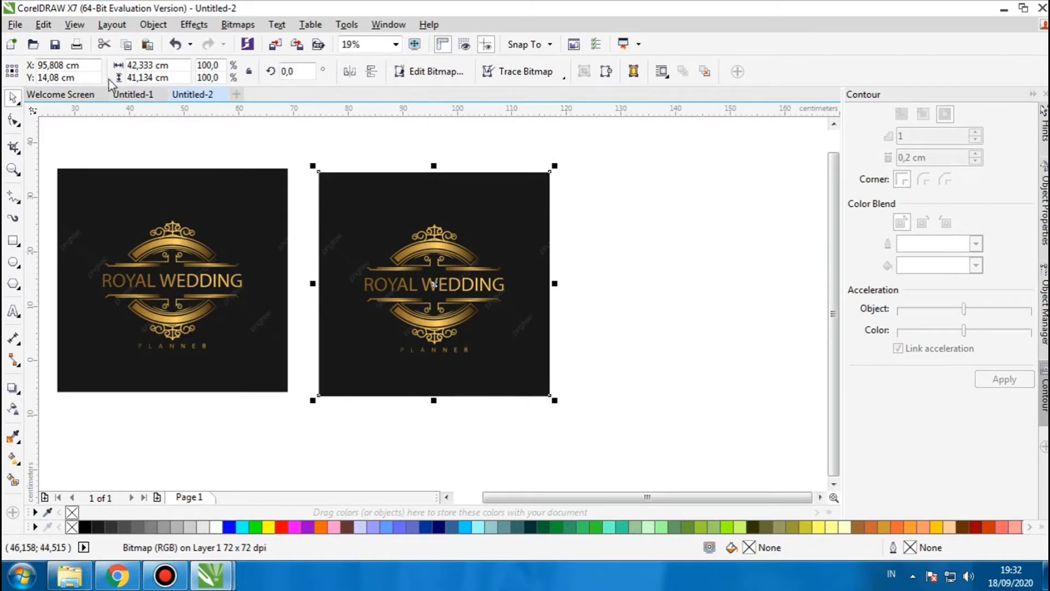
Step: Convert the duplicated logo to a 100 dpi RGB Color (24-bit) bitmap with anti-aliasing and a transparent background
left_click(232, 30)
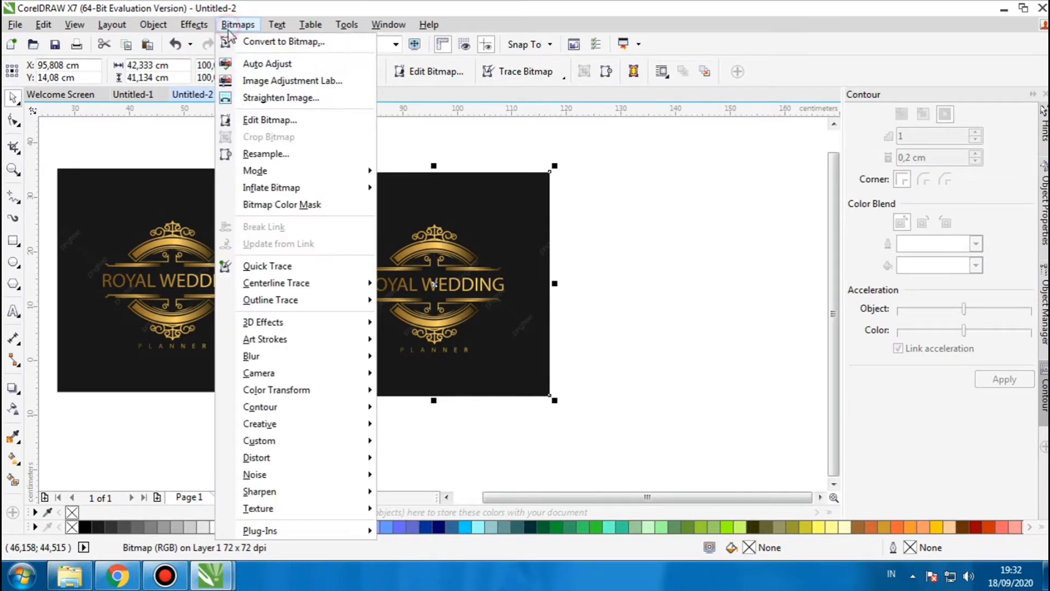
left_click(271, 44)
left_click(477, 367)
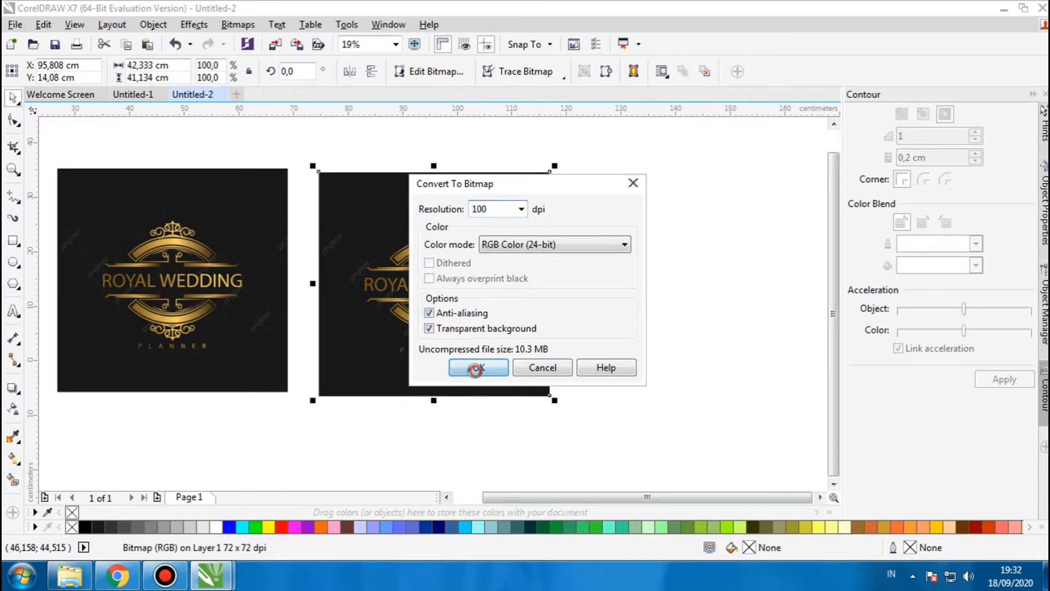
scroll(390, 332, "up", 2)
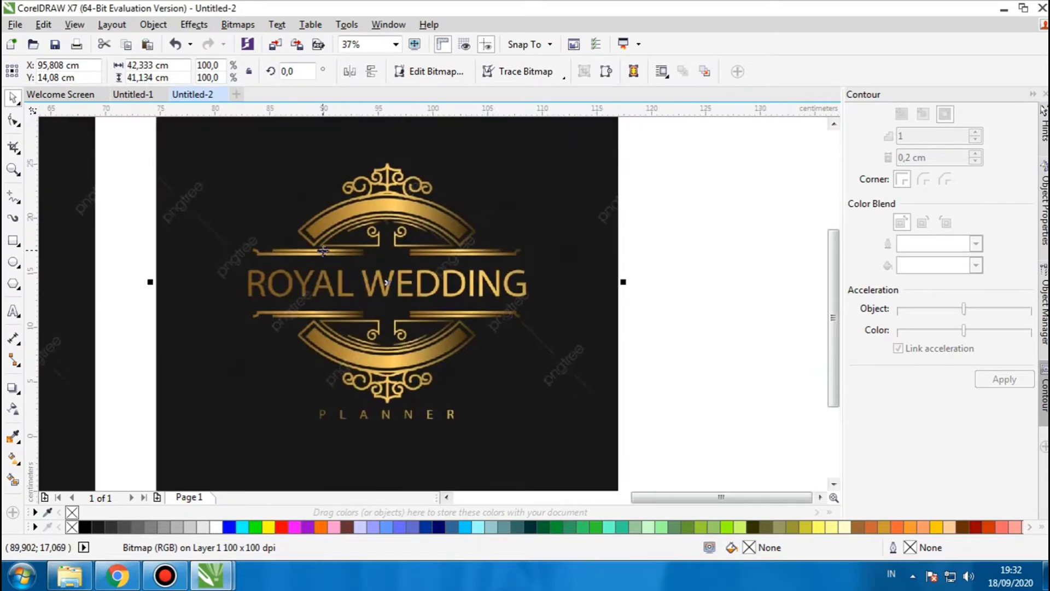
scroll(325, 252, "down", 2)
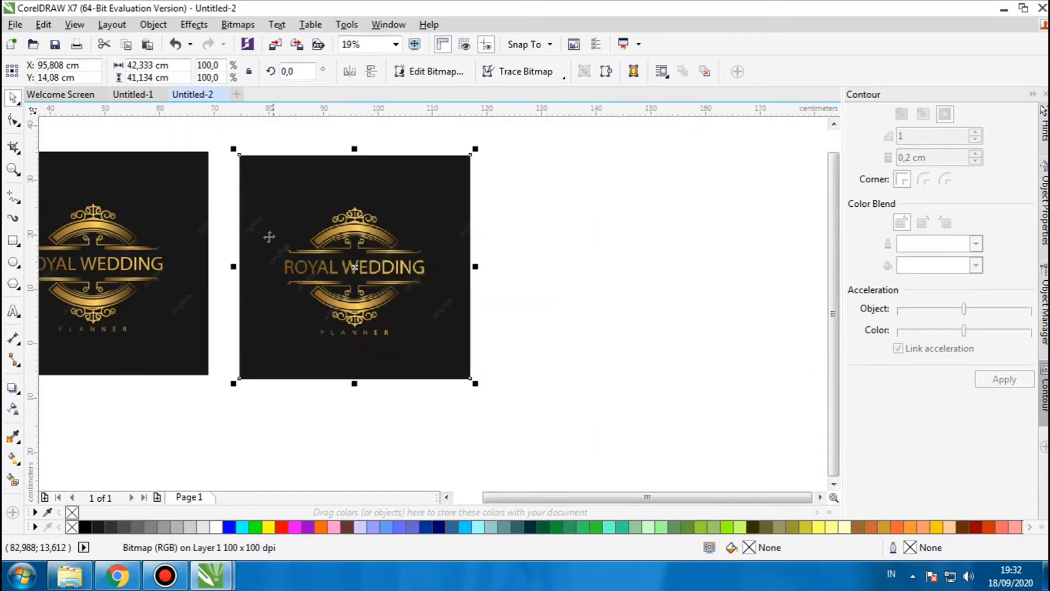
Step: Convert the duplicated logo to Black and White (1-bit) using the Line Art method with threshold 40
left_click(237, 25)
mouse_move(276, 173)
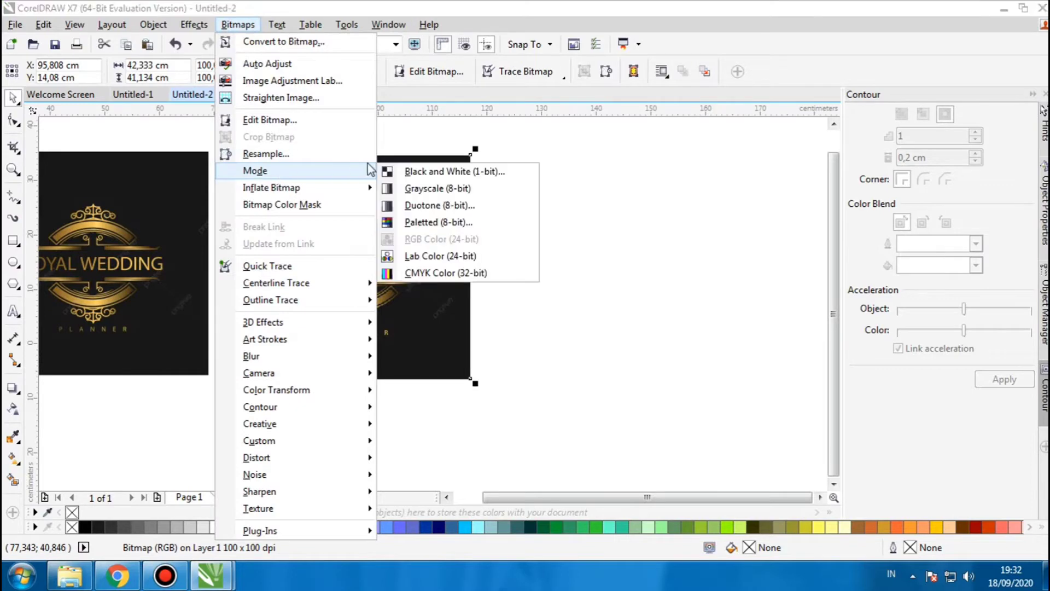
left_click(435, 170)
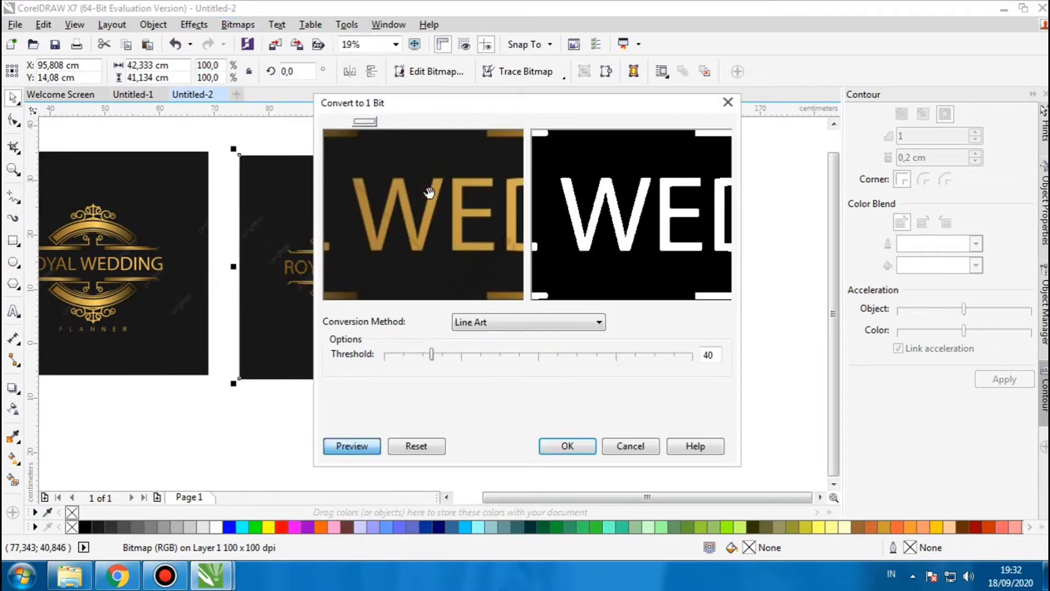
right_click(424, 240)
right_click(420, 220)
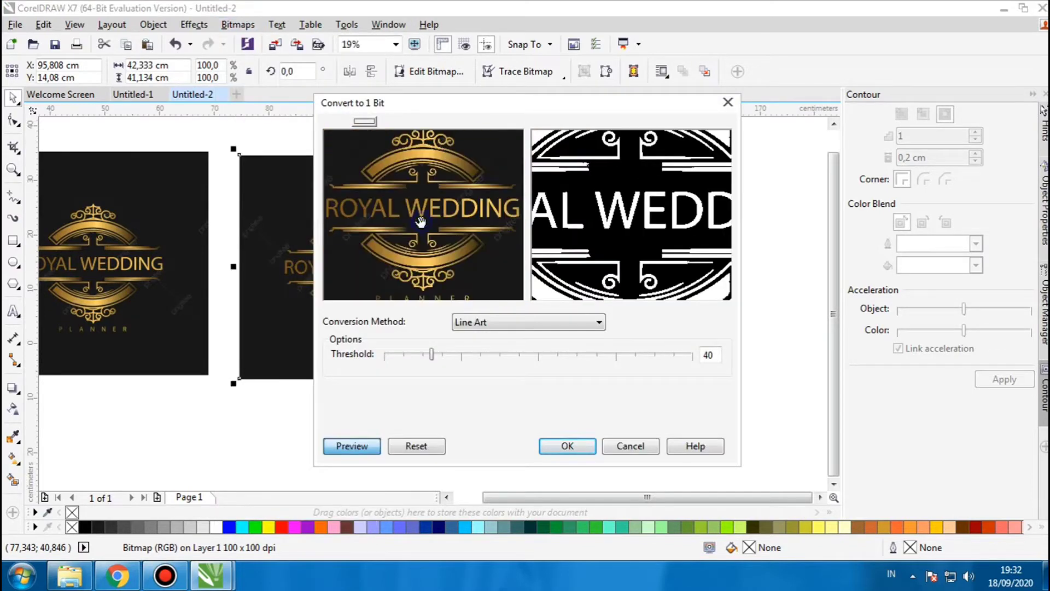
right_click(420, 221)
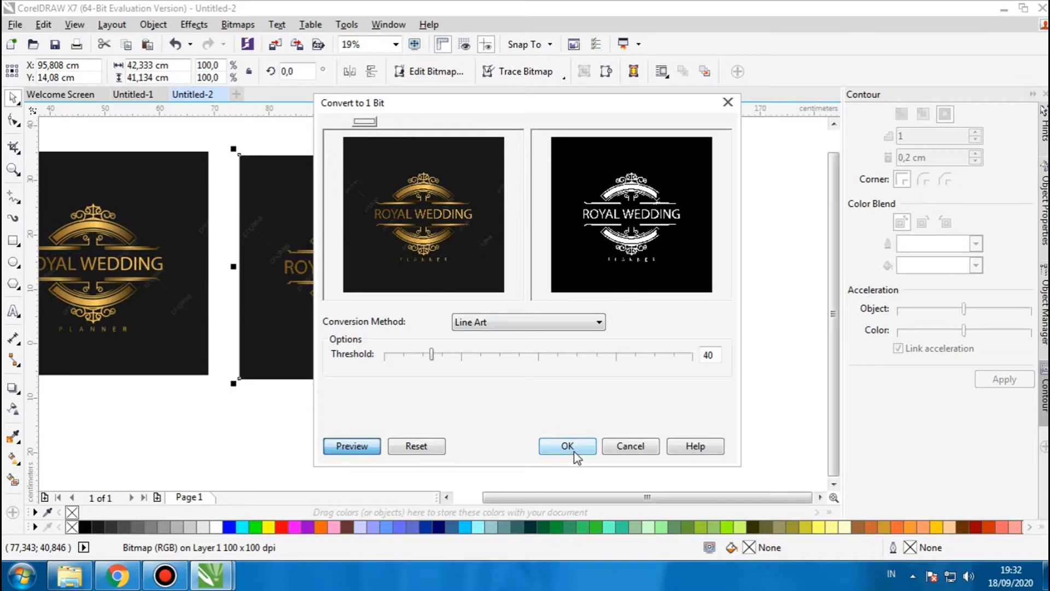
left_click(548, 444)
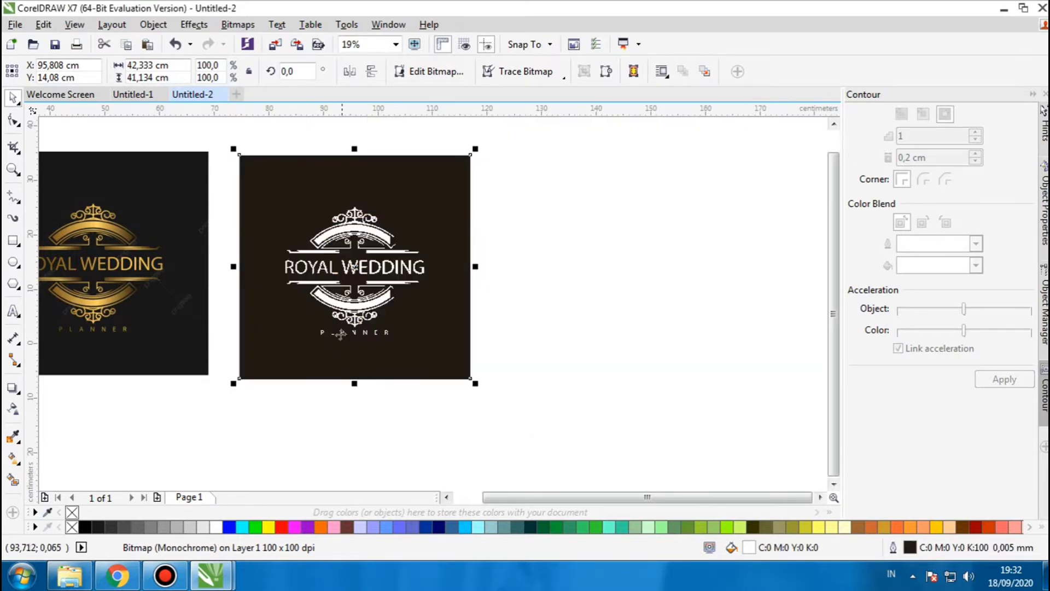
scroll(357, 272, "up", 2)
scroll(356, 272, "down", 2)
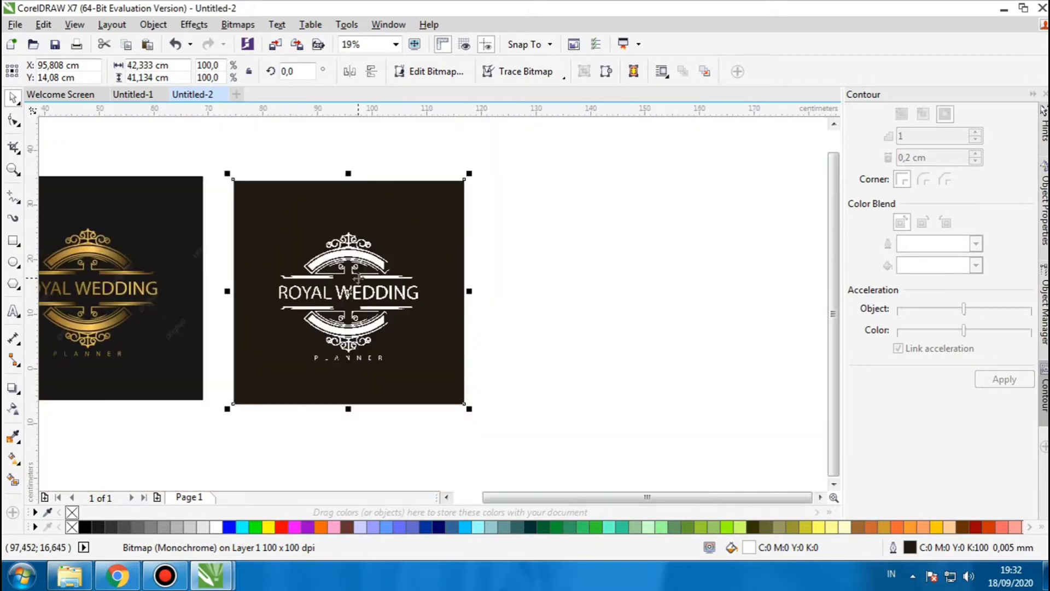
Step: Move the black-and-white logo closer to the original, centred at about X 92 cm, Y 13.4 cm, and deselect it
scroll(357, 271, "up", 2)
scroll(359, 261, "left", 2)
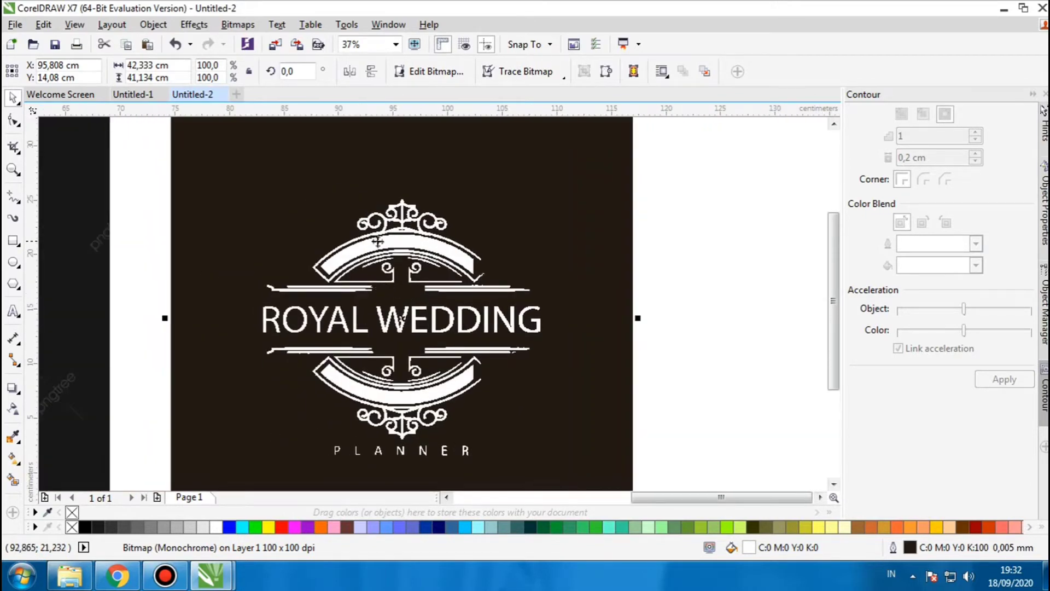
scroll(361, 261, "right", 1)
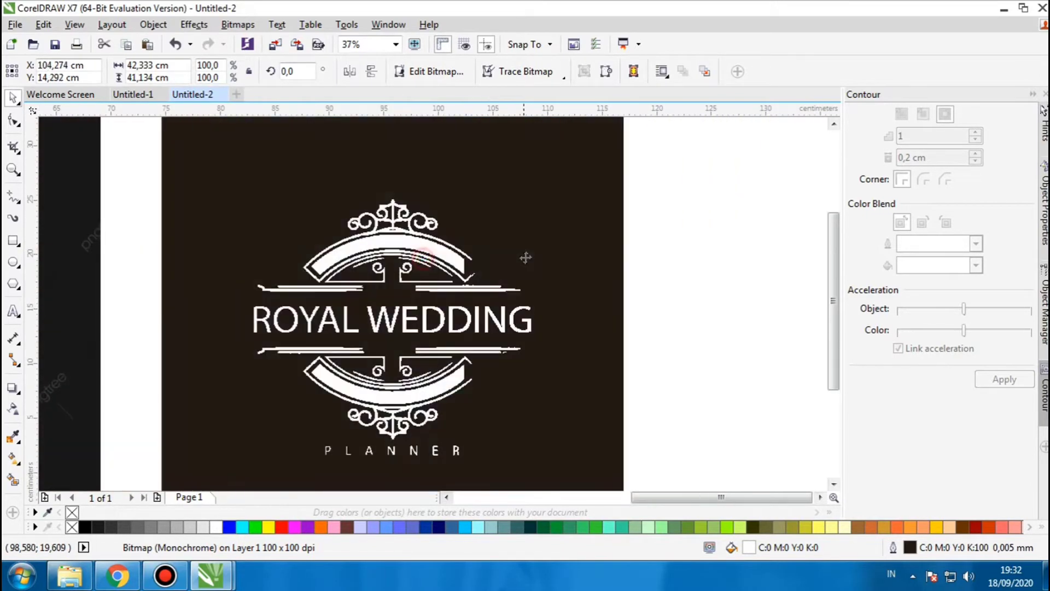
left_click_drag(425, 258, 384, 264)
left_click(645, 253)
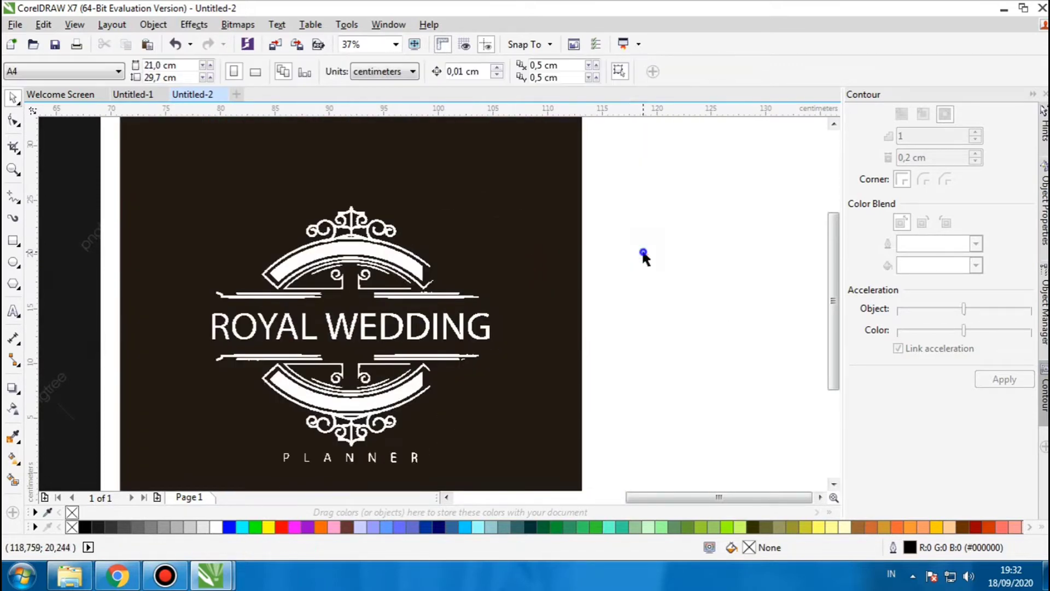
Step: Trace the black-and-white logo with a Line Art outline trace, smoothing 25 and the background removed, keeping the original image
scroll(563, 281, "up", 1)
left_click(394, 270)
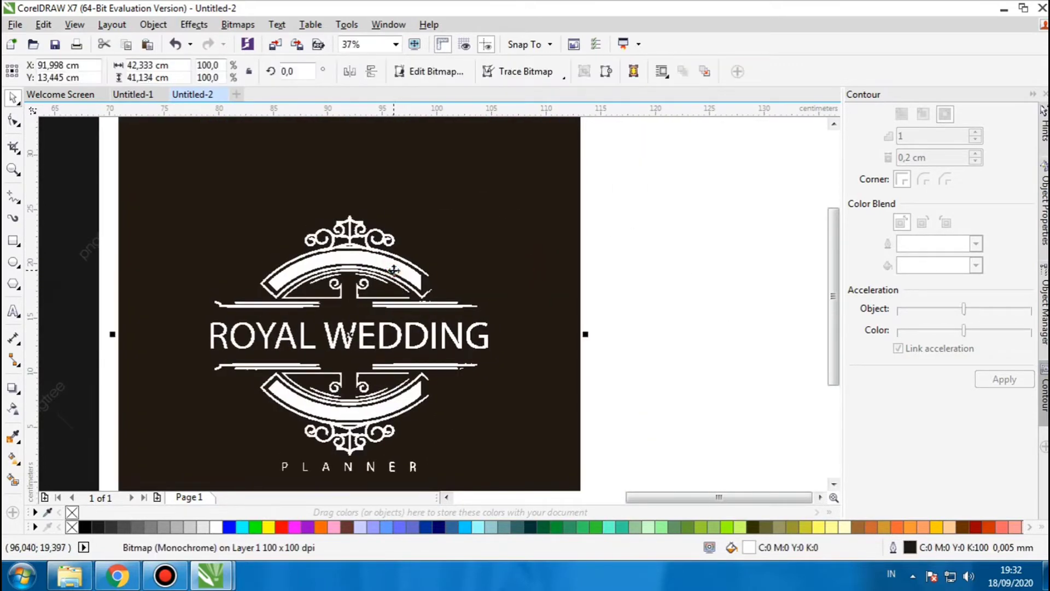
left_click(565, 81)
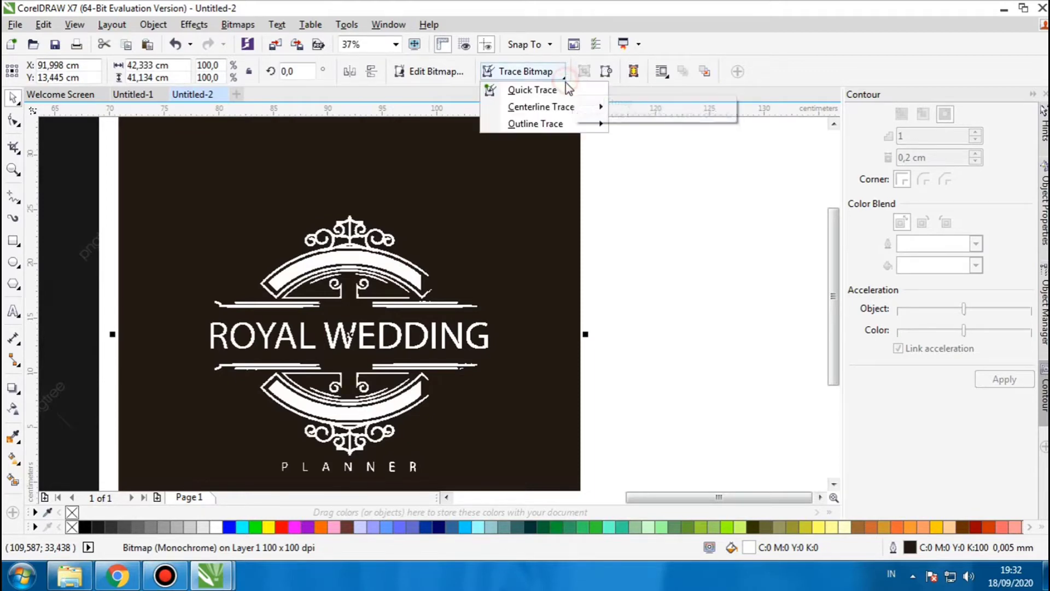
mouse_move(559, 126)
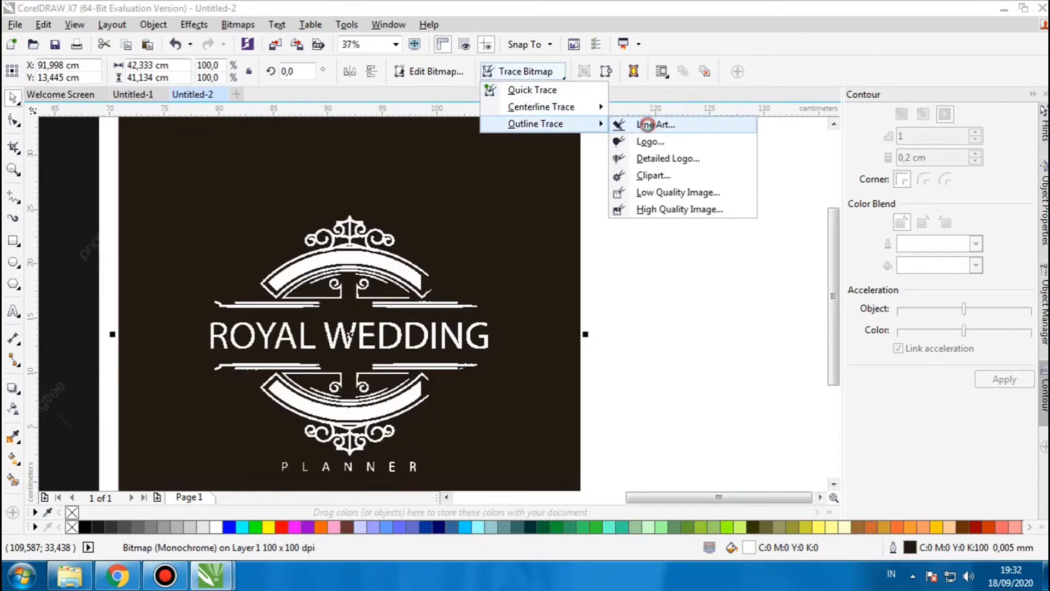
left_click(621, 126)
left_click(332, 318)
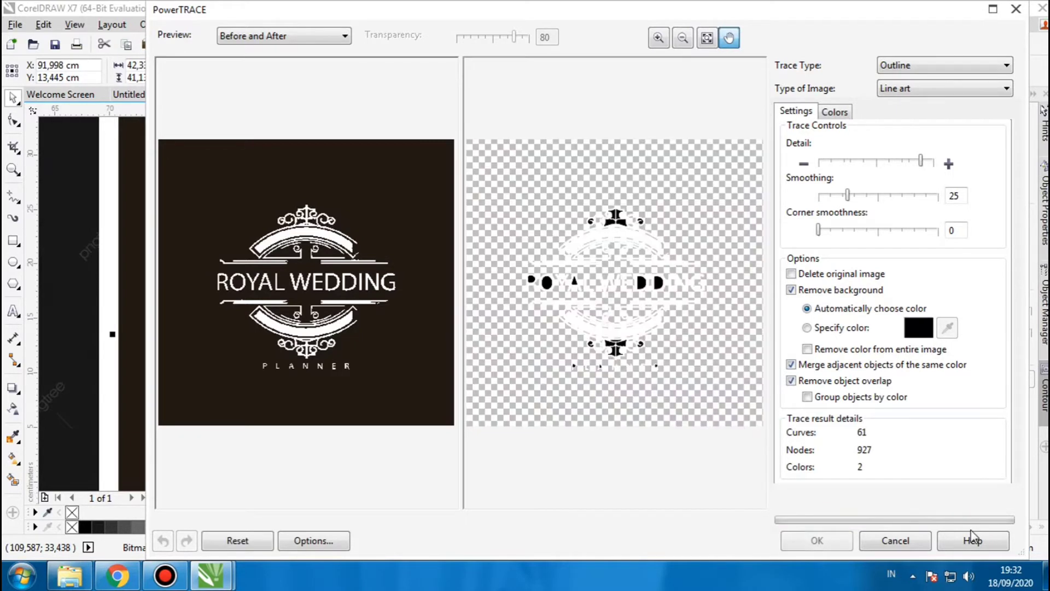
left_click(821, 542)
Step: Move the traced logo group right of the bitmap, centred at about X 131.2 cm, Y 14.4 cm, and deselect it
scroll(300, 306, "down", 2)
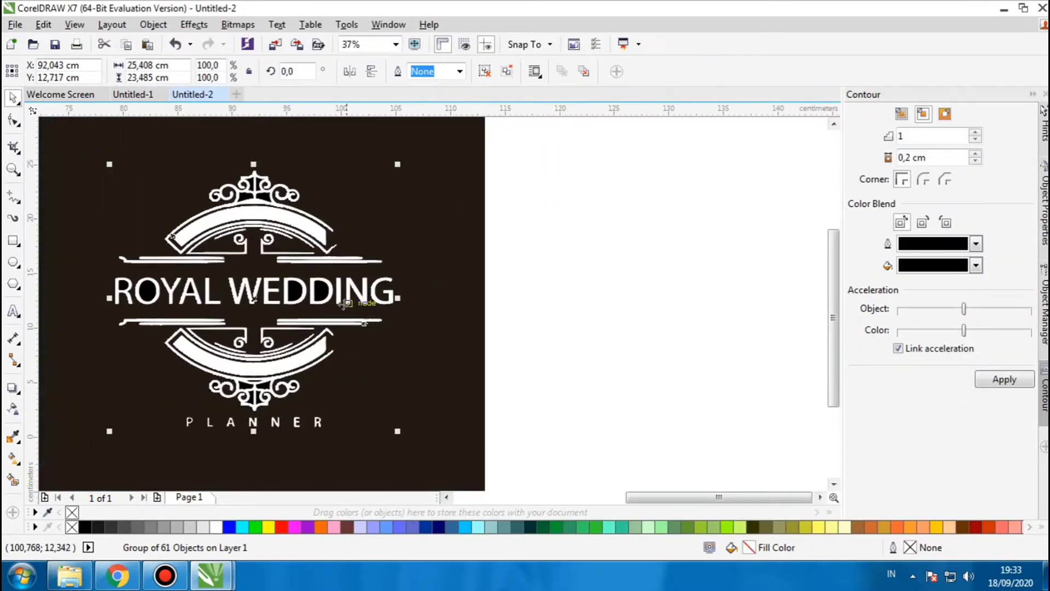
scroll(301, 306, "up", 2)
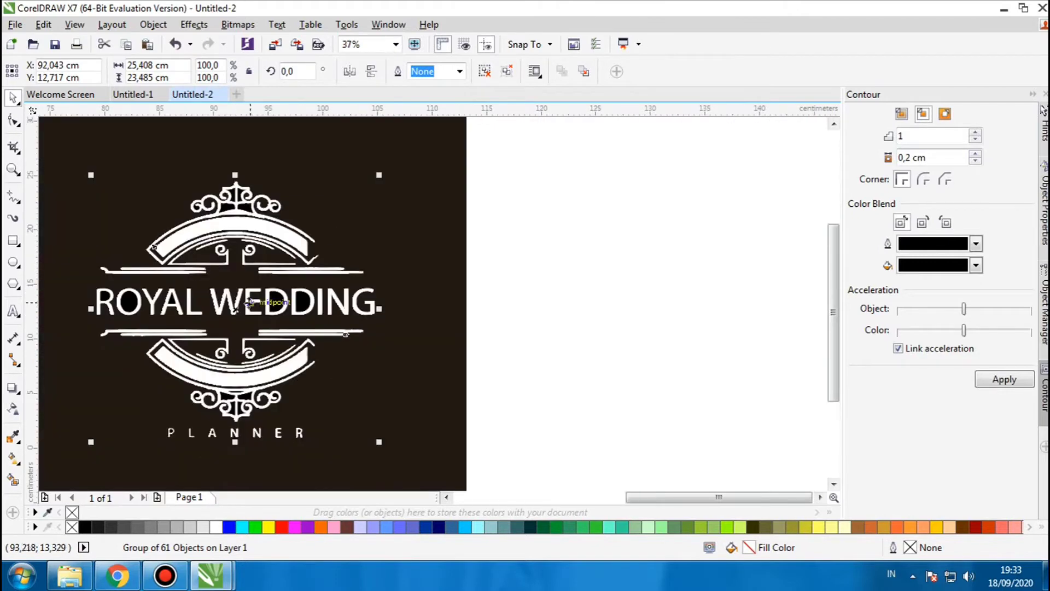
left_click_drag(274, 300, 710, 301)
scroll(672, 306, "down", 2)
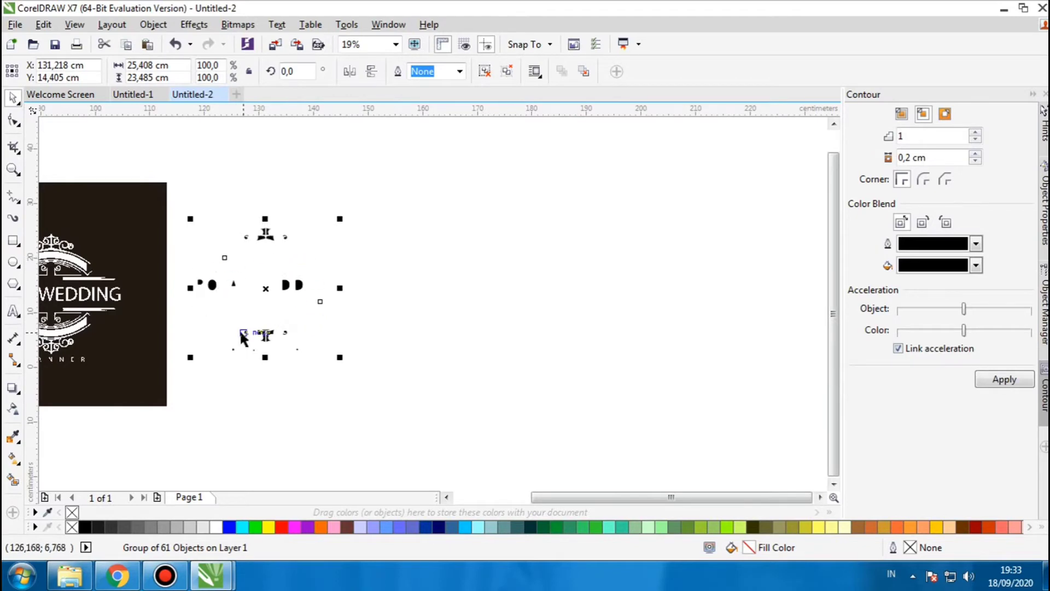
scroll(214, 274, "up", 2)
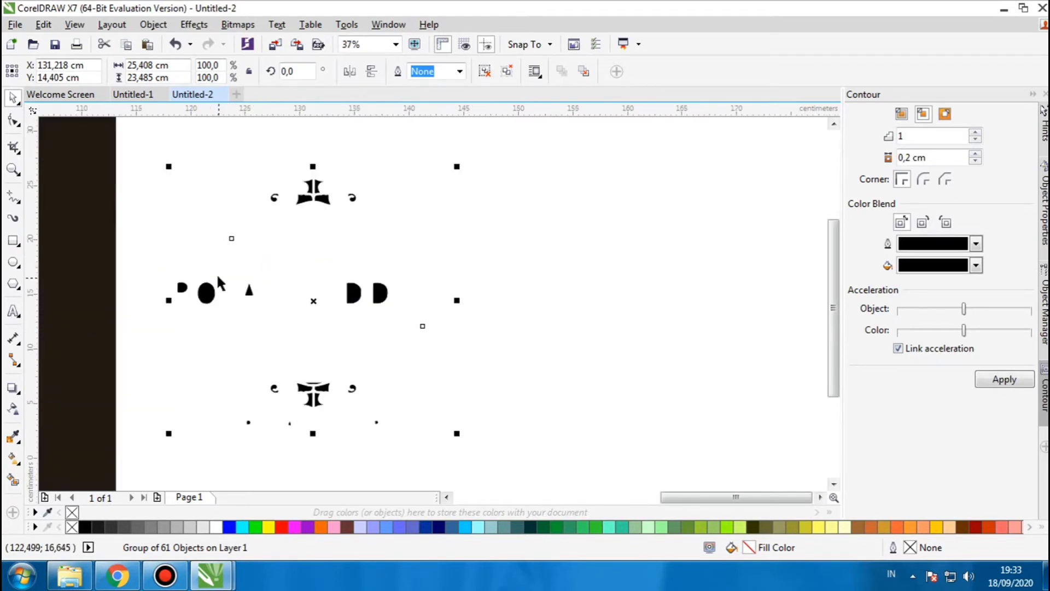
scroll(270, 261, "down", 2)
left_click(471, 284)
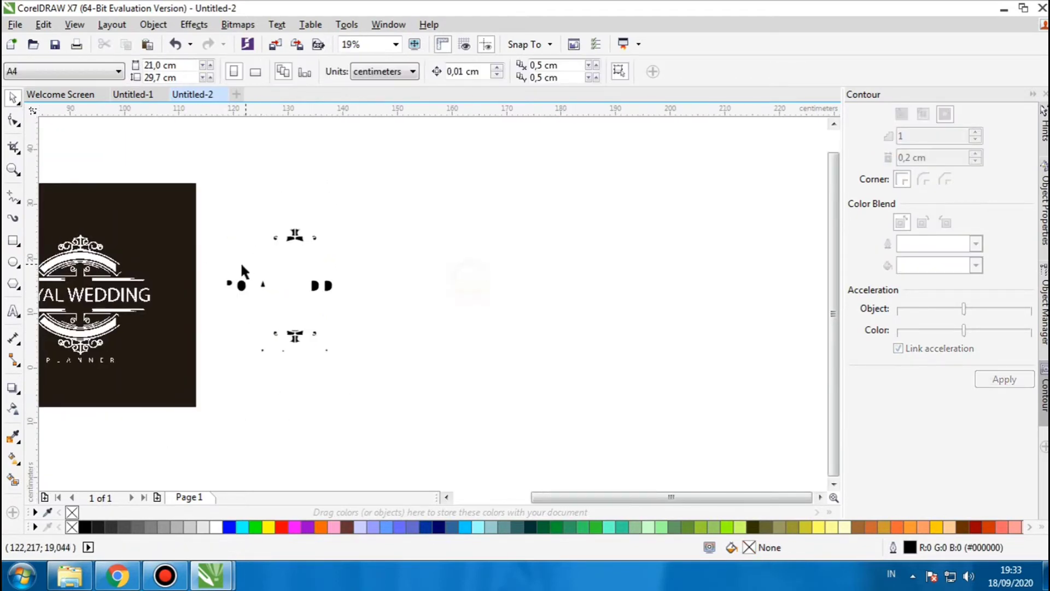
Step: Draw a rectangle about 38.8 by 36.5 cm around the traced logo, fill it red and send it behind the logo
left_click(13, 241)
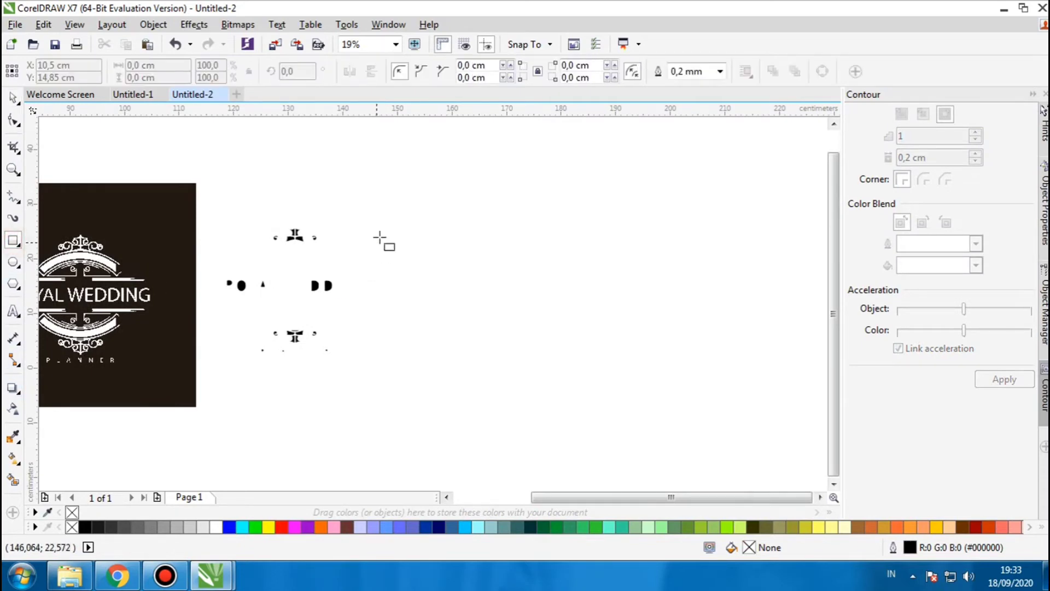
left_click_drag(398, 200, 186, 399)
left_click(13, 97)
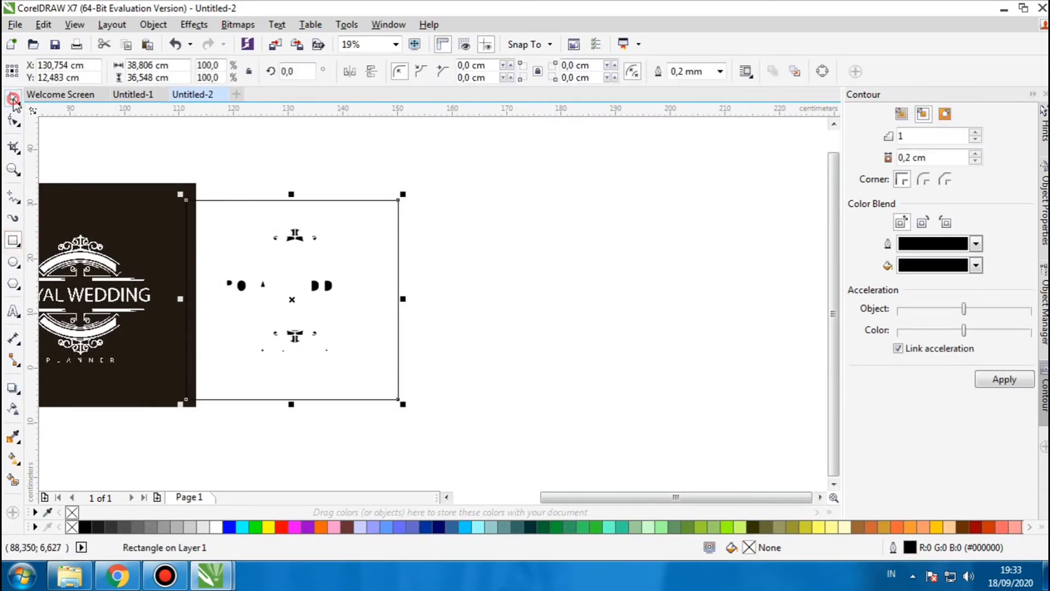
left_click(281, 526)
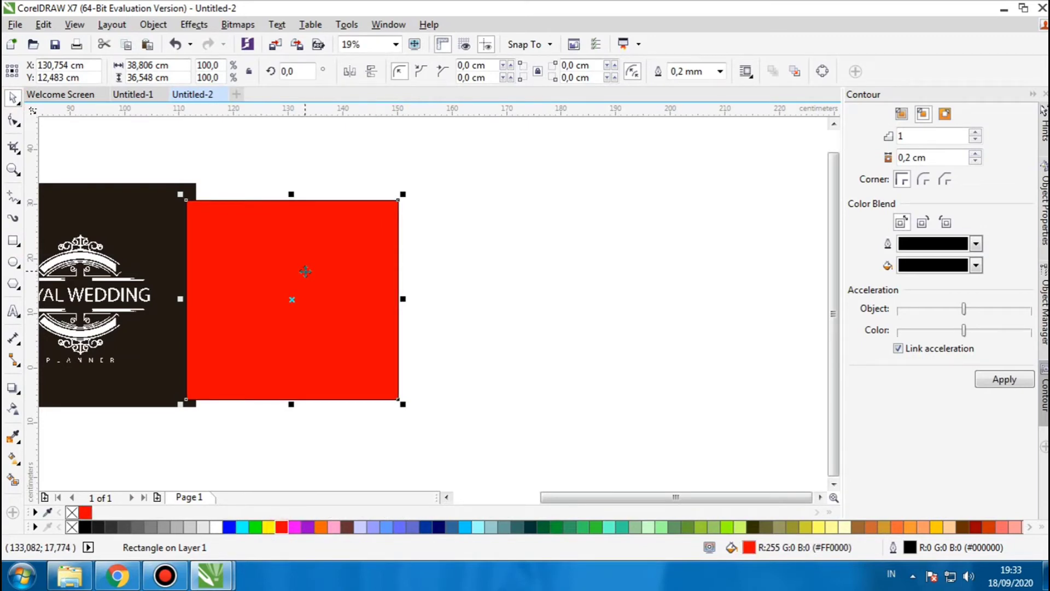
key("shift+Page_Down")
left_click(448, 252)
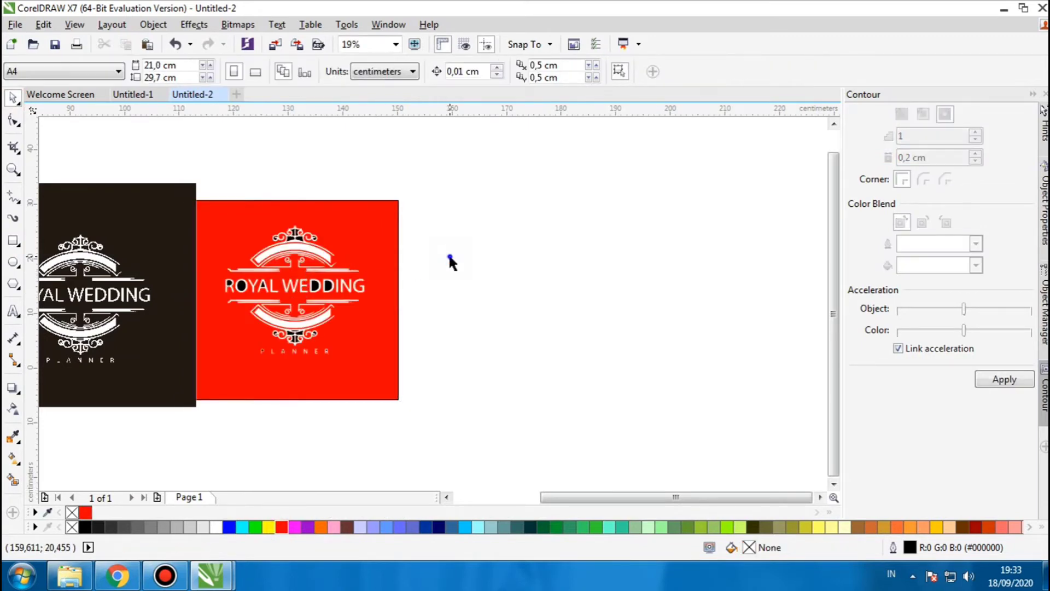
Step: Bring the red rectangle in front of the traced logo, then return it to the back of the layer
scroll(291, 273, "up", 2)
left_click(432, 218)
key("shift+Page_Up")
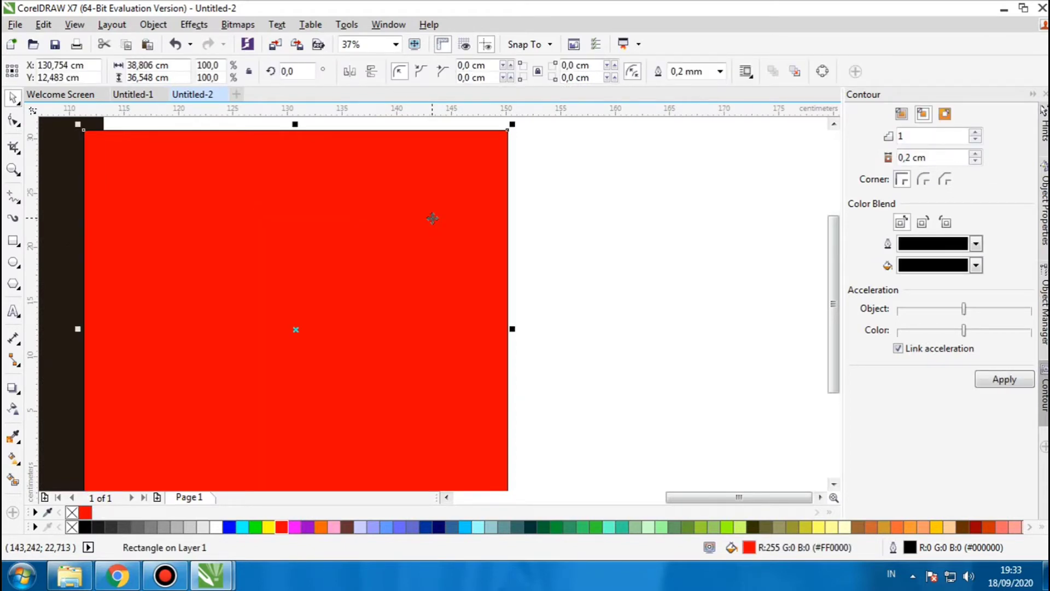
key("shift+Page_Down")
left_click(579, 202)
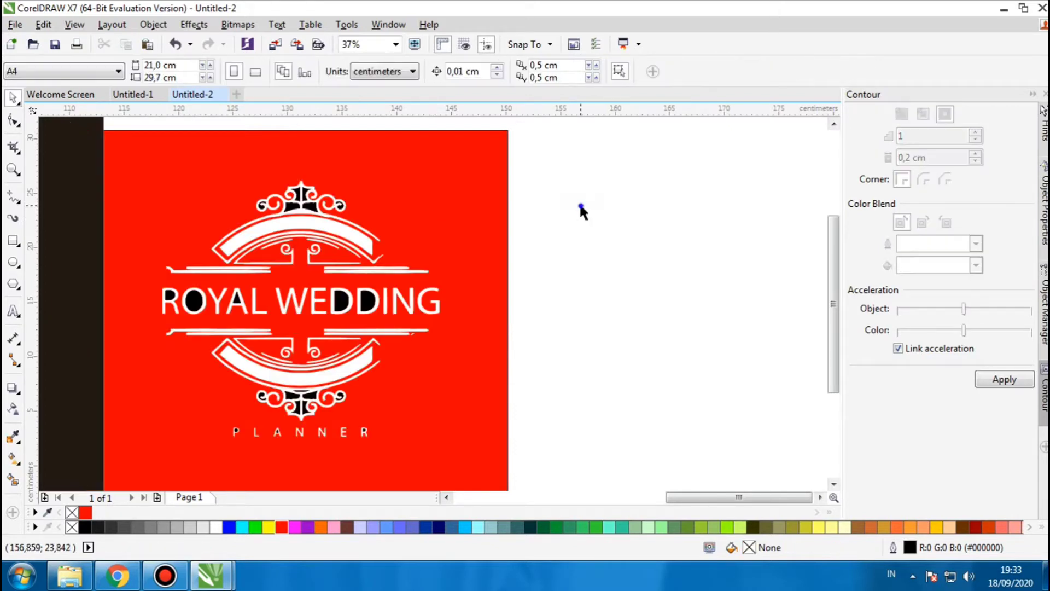
Step: Ungroup the traced logo and delete its ROYAL WEDDING lettering, including the black letter interiors
left_click(342, 239)
scroll(322, 235, "up", 2)
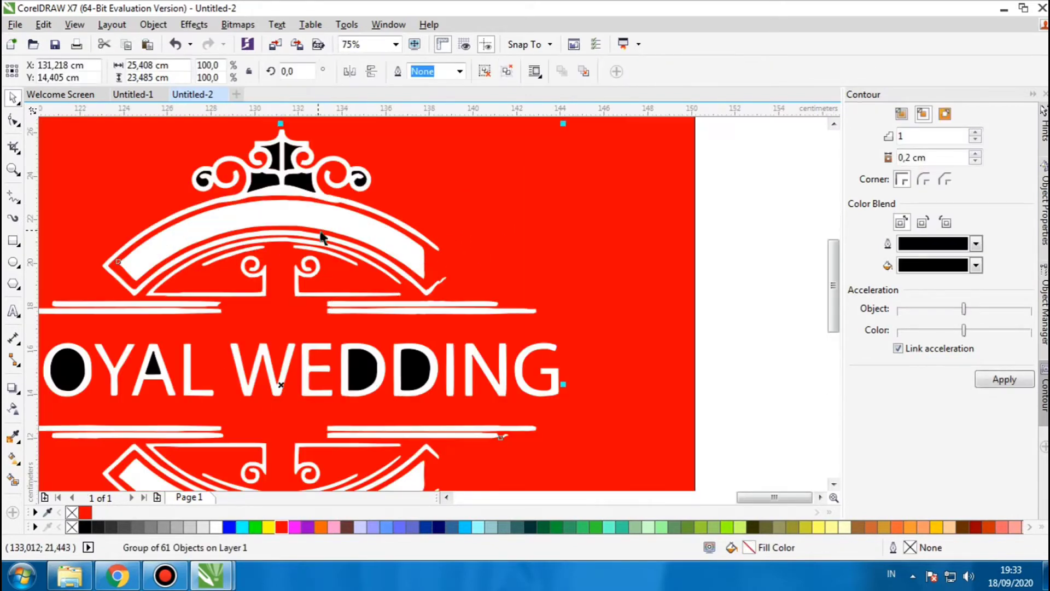
scroll(399, 368, "up", 2)
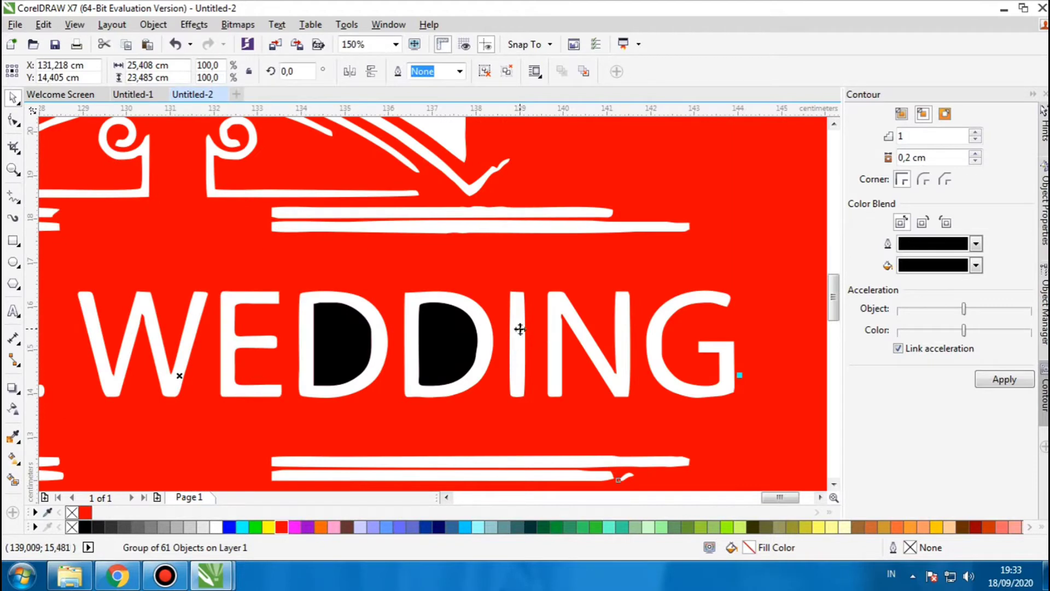
scroll(520, 331, "down", 2)
scroll(539, 362, "down", 1)
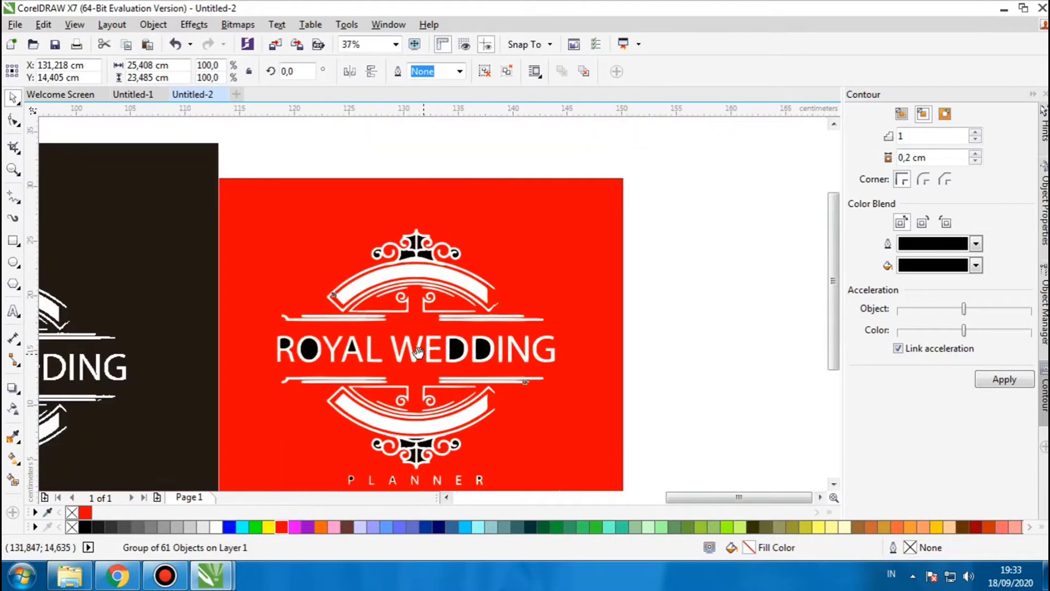
scroll(380, 363, "up", 1)
right_click(388, 345)
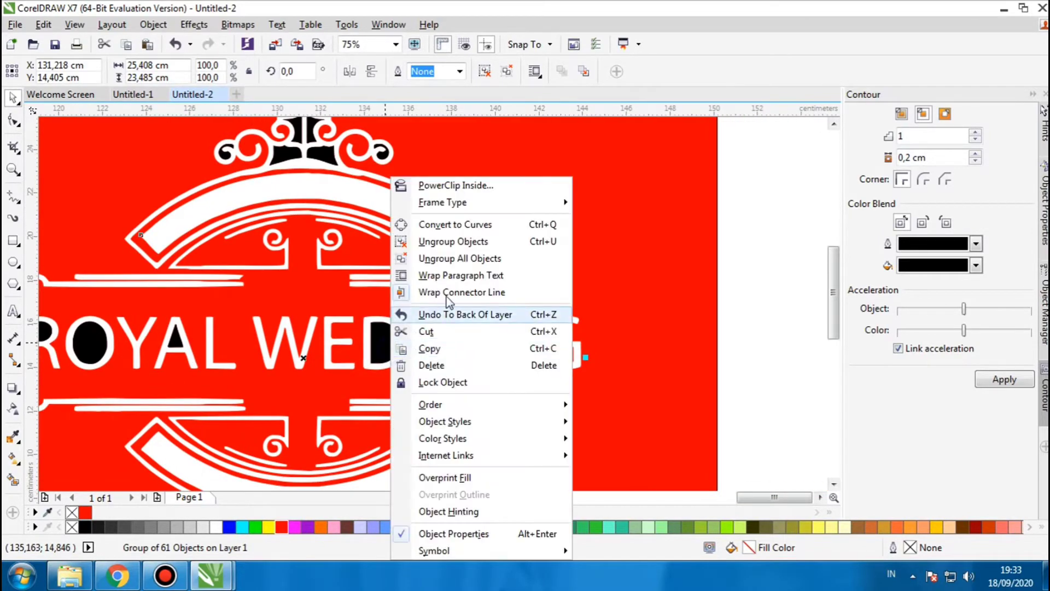
left_click(468, 247)
scroll(509, 285, "down", 1)
left_click(642, 282)
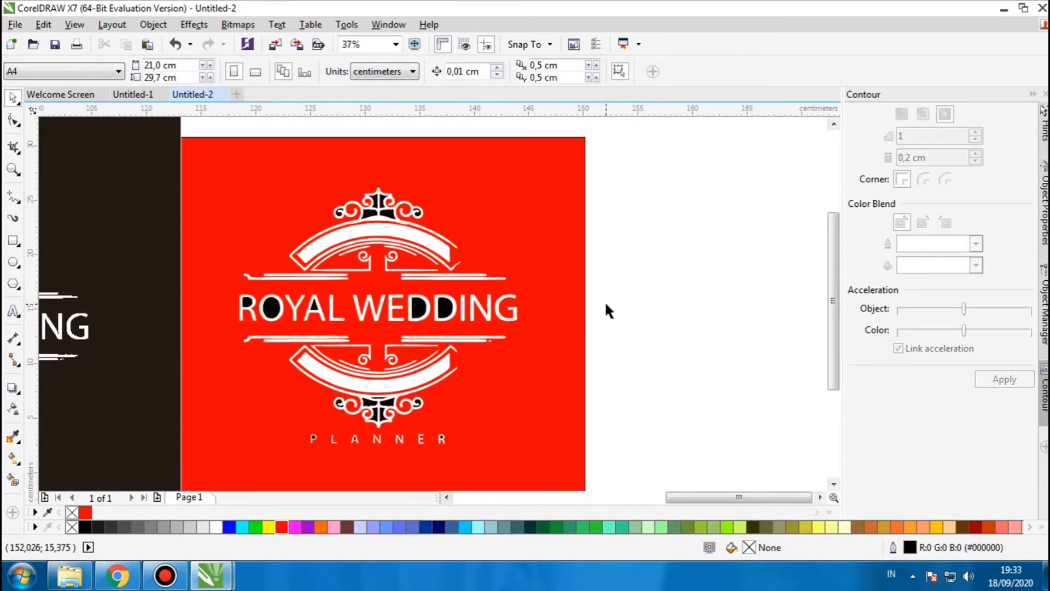
left_click_drag(616, 289, 221, 333)
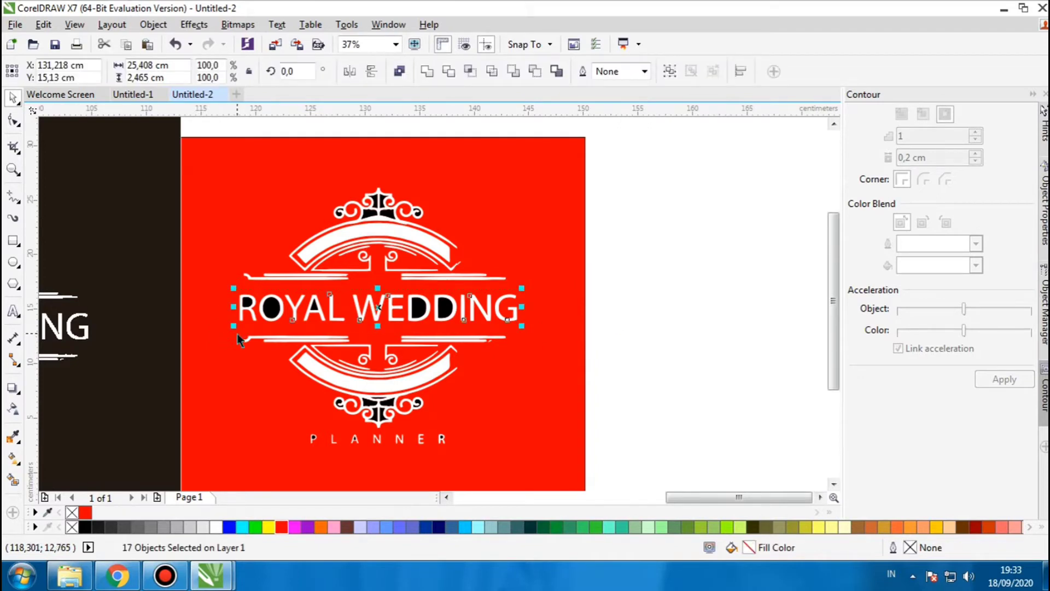
key("Delete")
Step: Delete the four black filler shapes inside the centre of the upper ornament
scroll(398, 201, "up", 5)
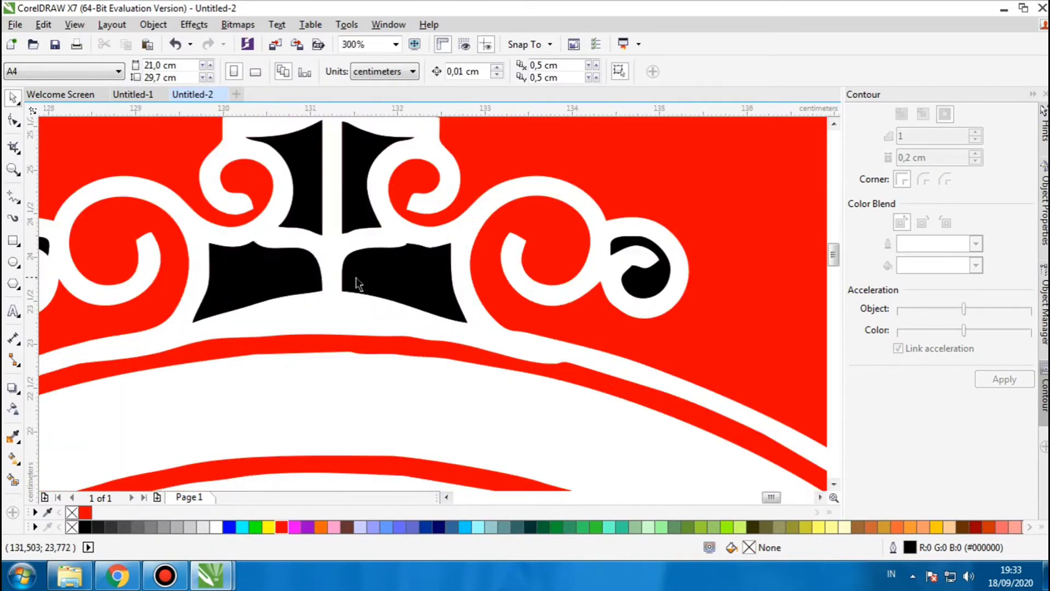
left_click(391, 272)
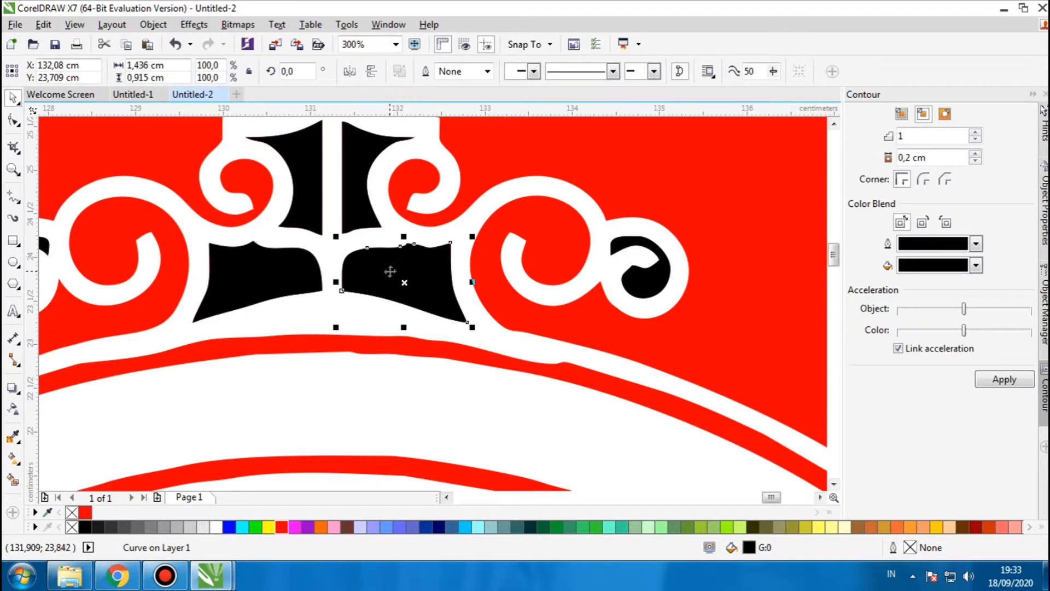
key("Delete")
left_click(263, 287)
key("Delete")
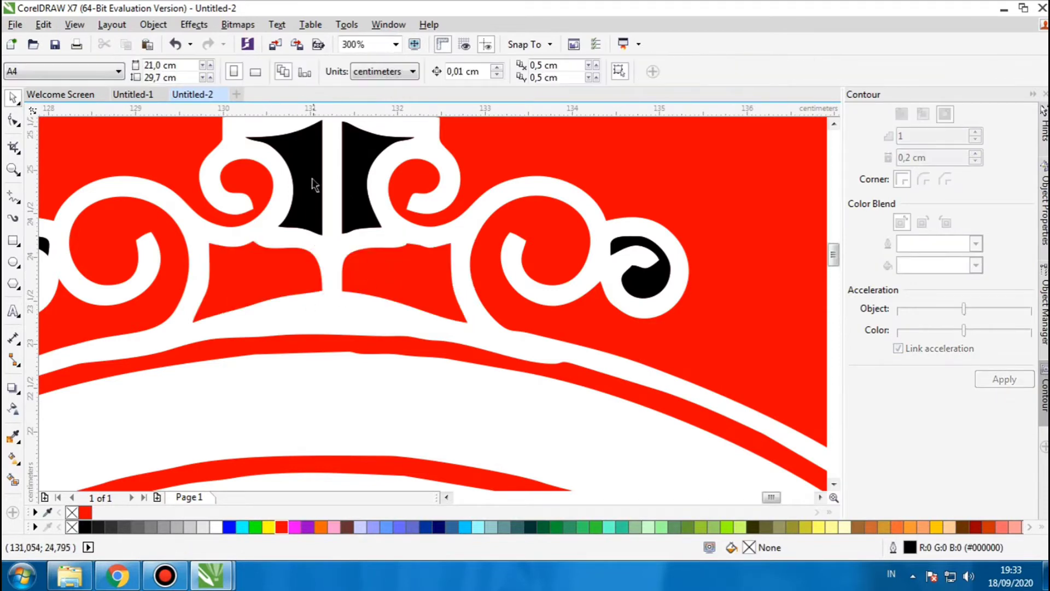
left_click(309, 168)
key("Delete")
left_click(373, 173)
key("Delete")
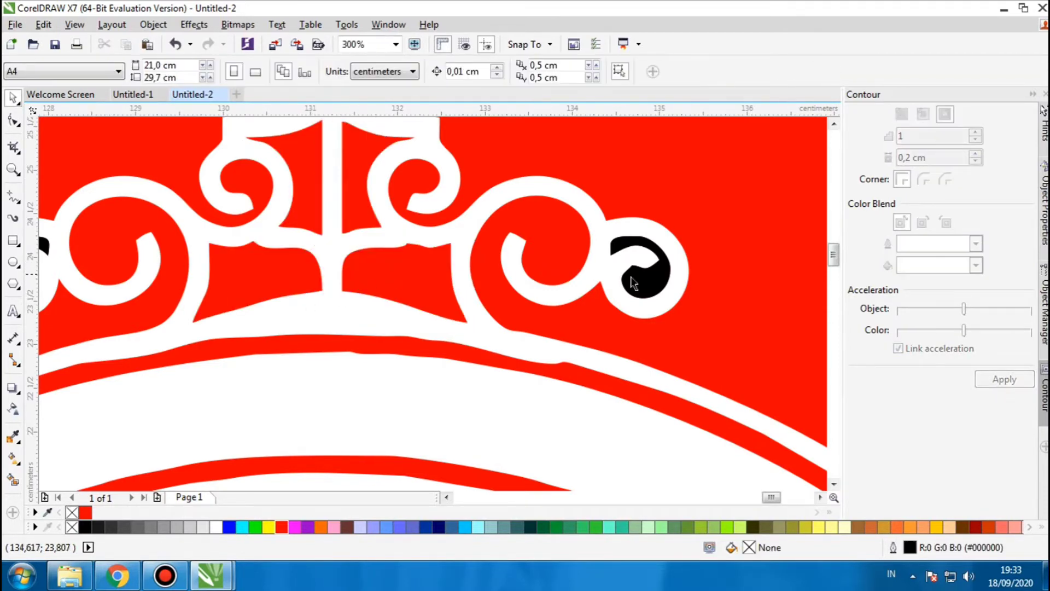
Step: Delete the black filler shapes inside the two outer curls of the upper ornament
left_click(636, 282)
key("Delete")
scroll(601, 298, "down", 1)
left_click(287, 314)
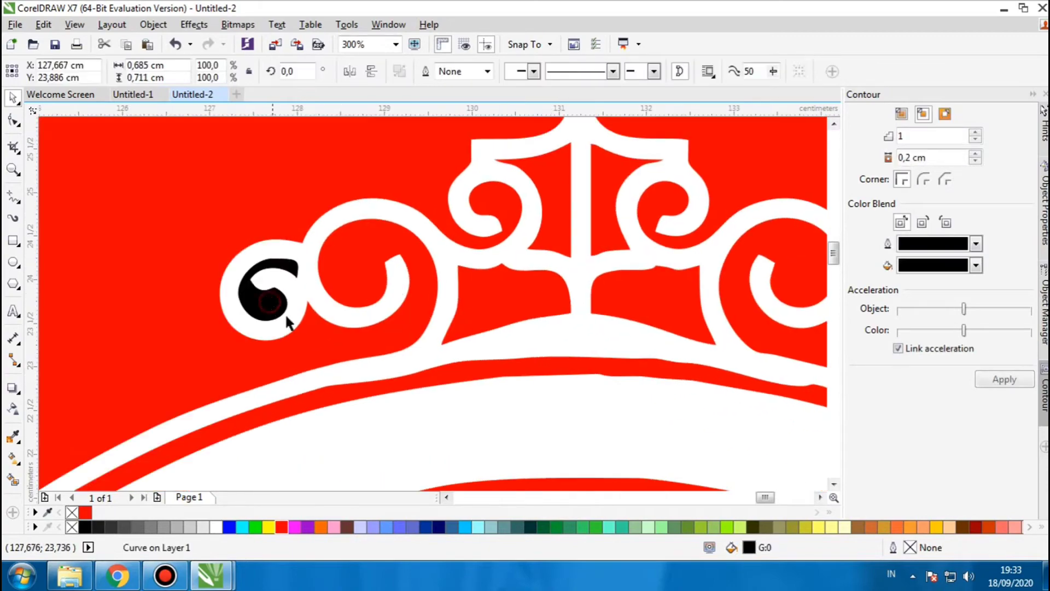
key("Delete")
Step: Delete all black filler shapes from the centre and outer curls of the lower ornament
scroll(424, 251, "down", 1)
scroll(378, 332, "up", 3)
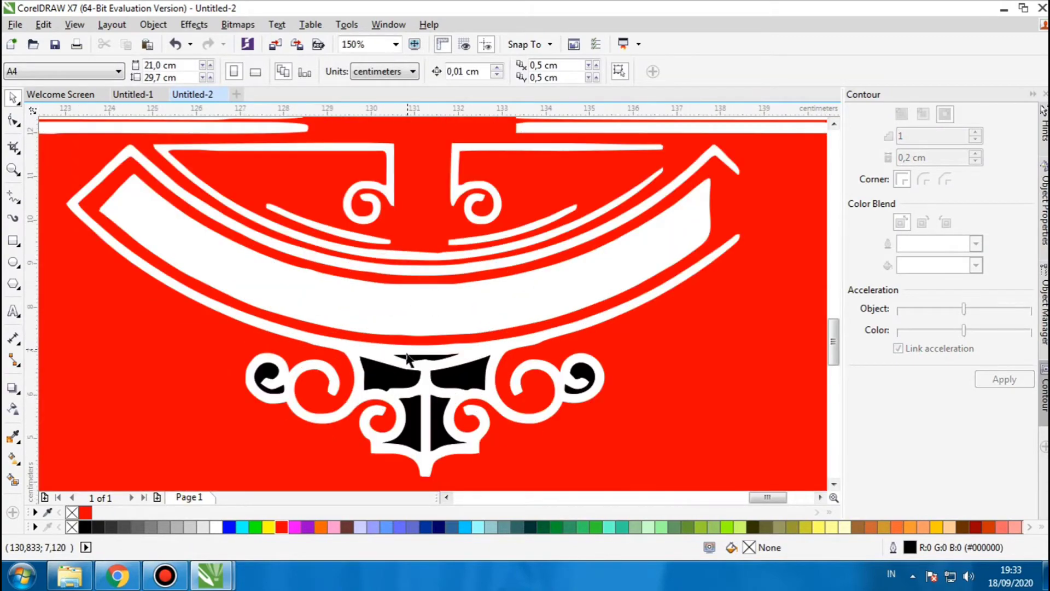
left_click(434, 350)
left_click(405, 375)
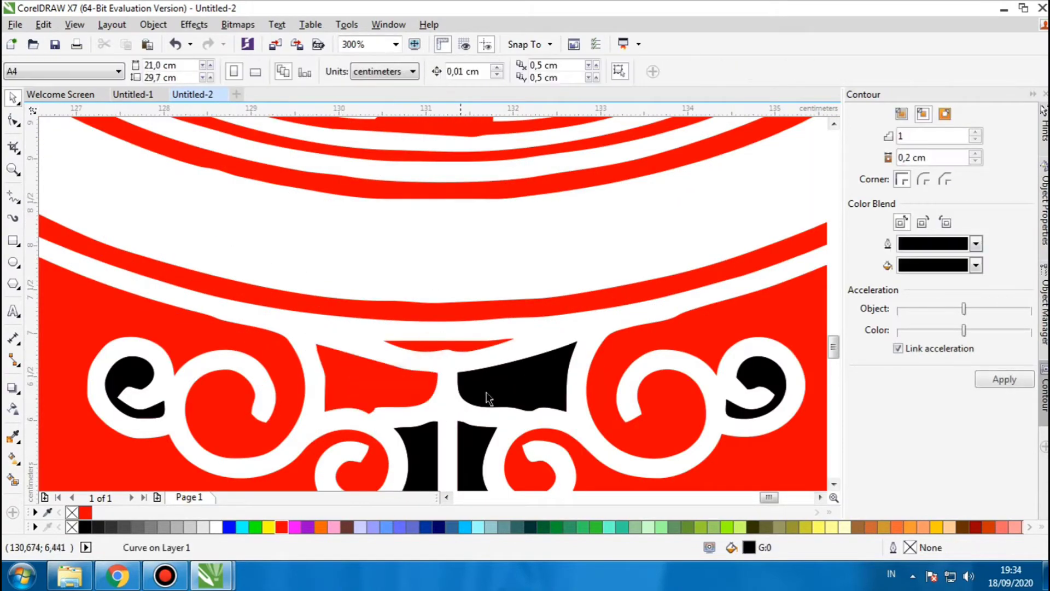
left_click(486, 398)
left_click(759, 381)
scroll(453, 347, "down", 3)
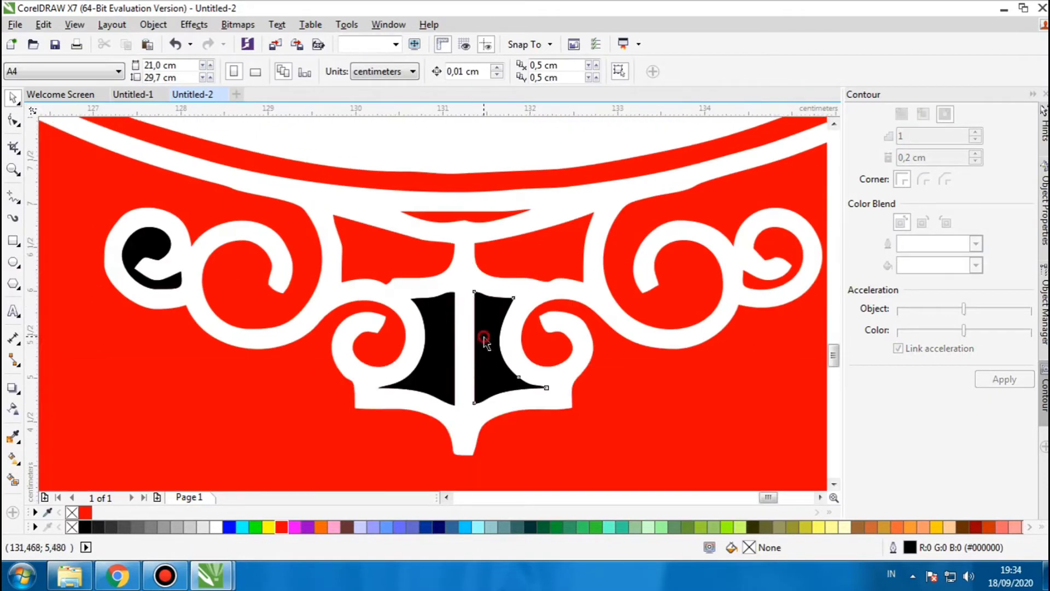
left_click(480, 345)
left_click(440, 333)
left_click(157, 247)
Step: Delete the traced PLANNER lettering below the lower ornament
scroll(358, 229, "down", 4)
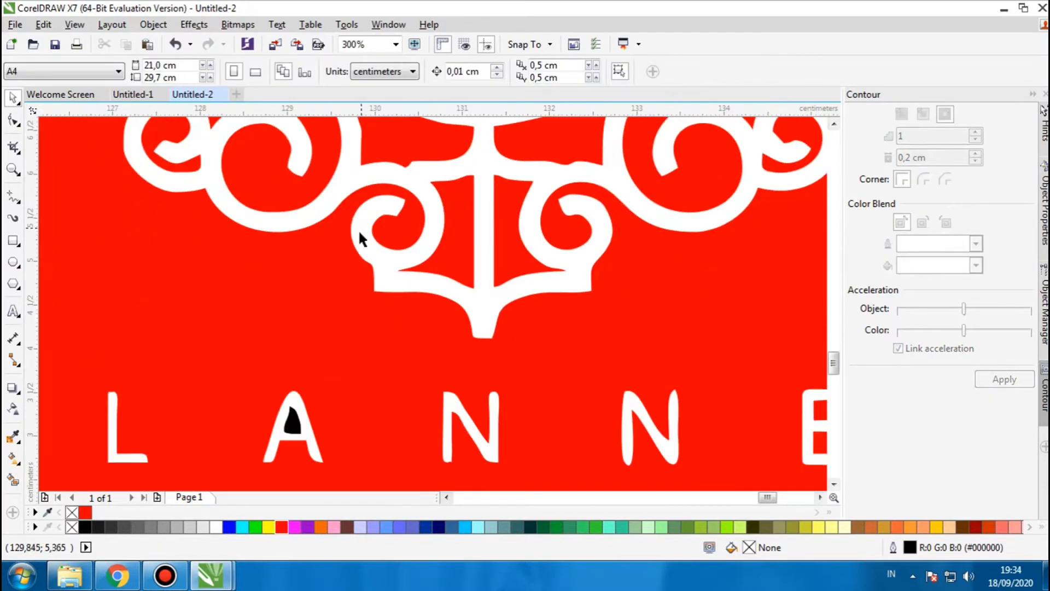
scroll(414, 339, "down", 2)
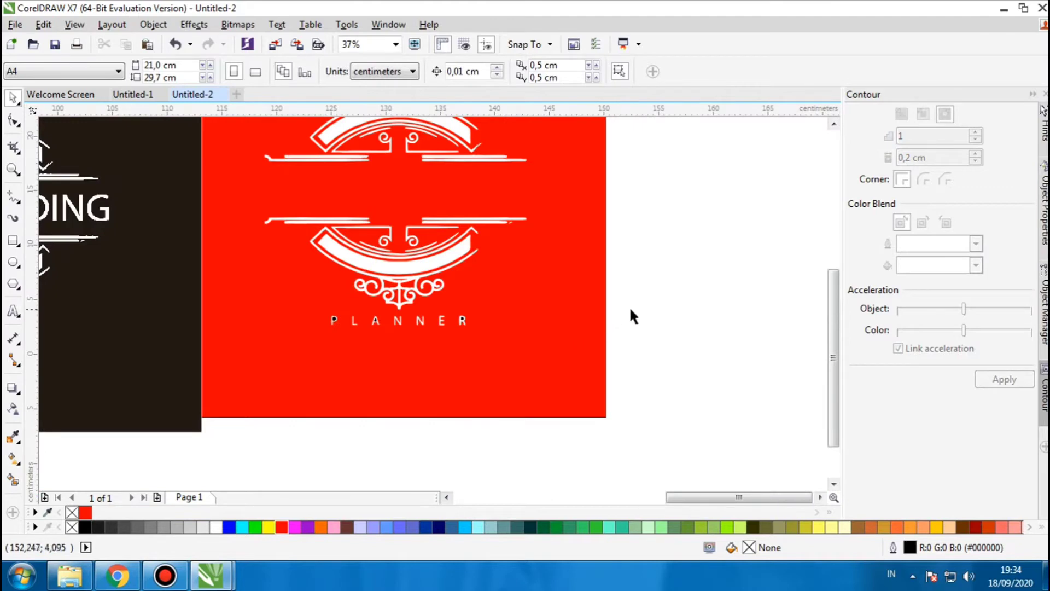
left_click_drag(632, 306, 316, 355)
key("Delete")
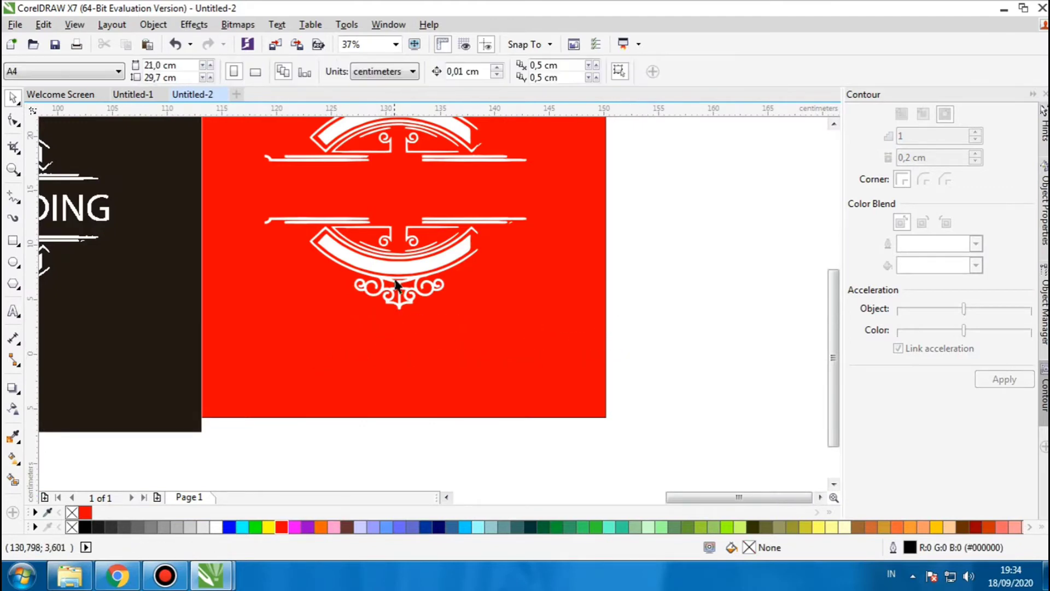
Step: Group all remaining white ornament and line shapes on the red rectangle
scroll(398, 285, "down", 1)
left_click_drag(546, 230, 306, 385)
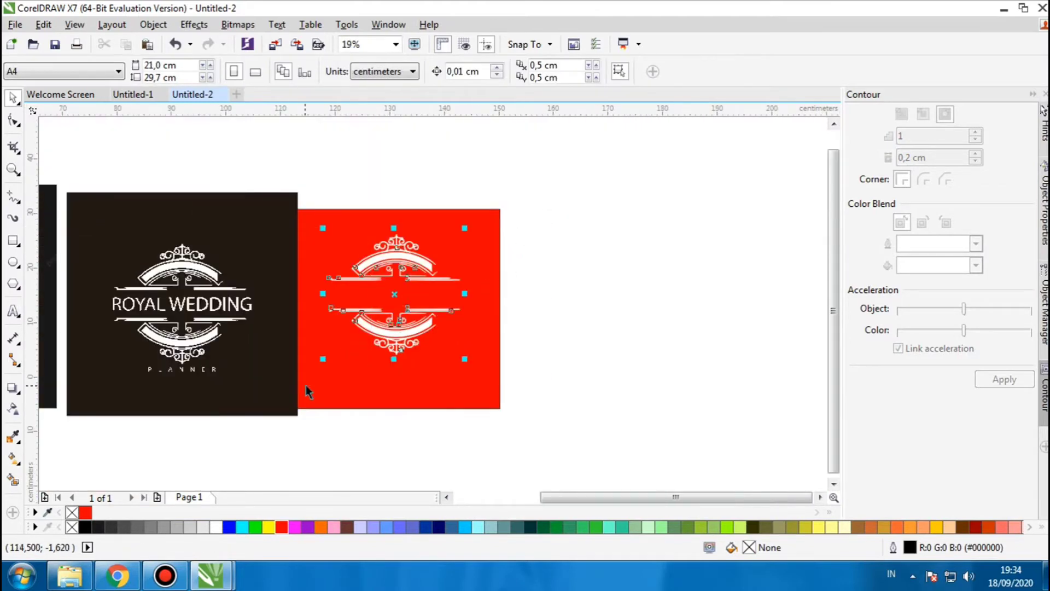
scroll(390, 311, "up", 1)
key("ctrl+g")
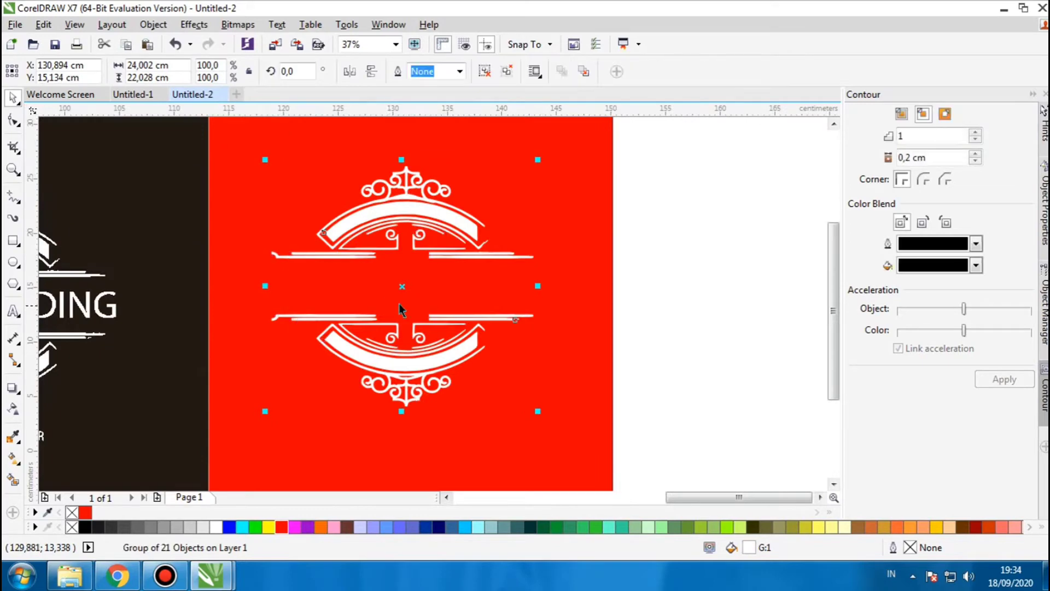
scroll(390, 312, "right", 2)
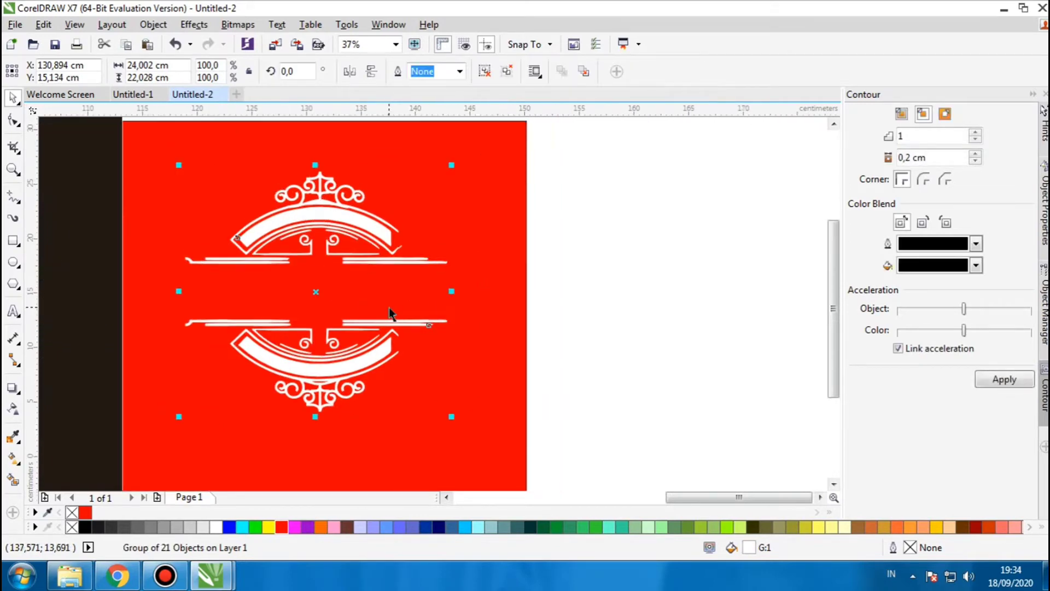
right_click(350, 211)
left_click(590, 286)
scroll(347, 269, "down", 1)
scroll(347, 269, "right", 1)
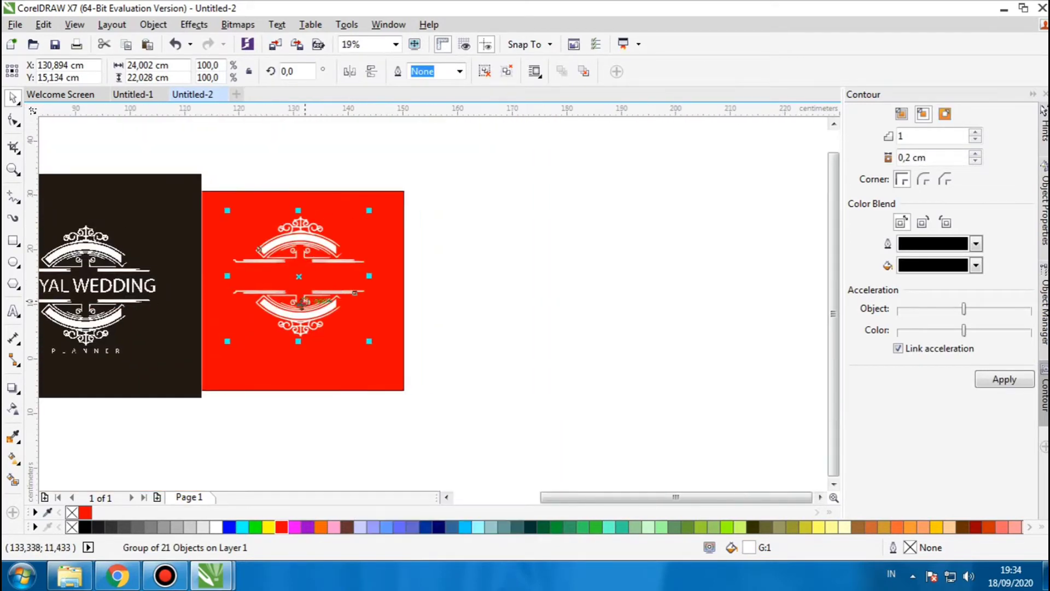
right_click(307, 253)
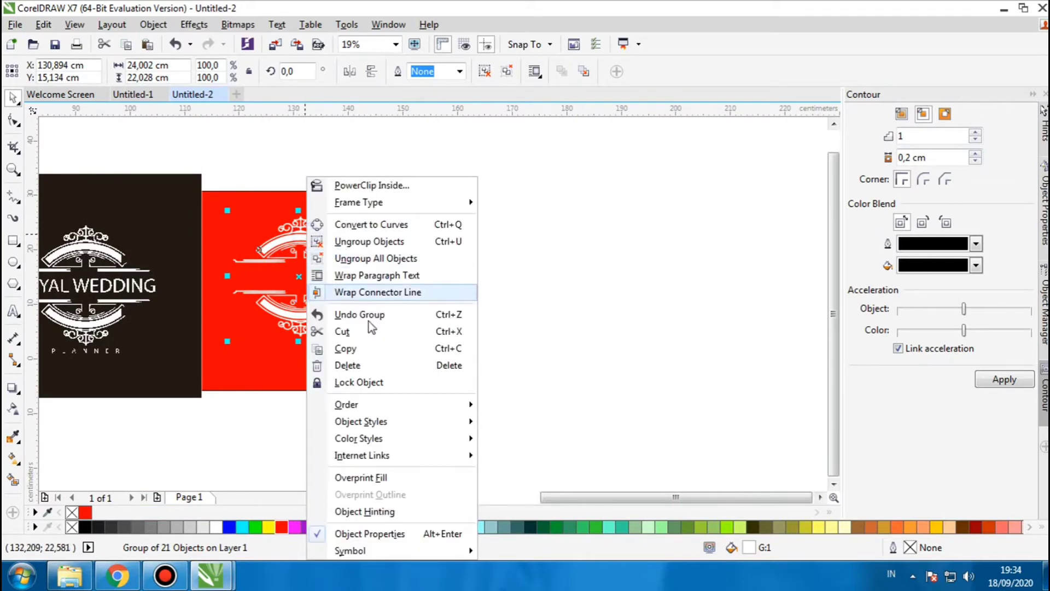
left_click(541, 344)
scroll(264, 356, "up", 1)
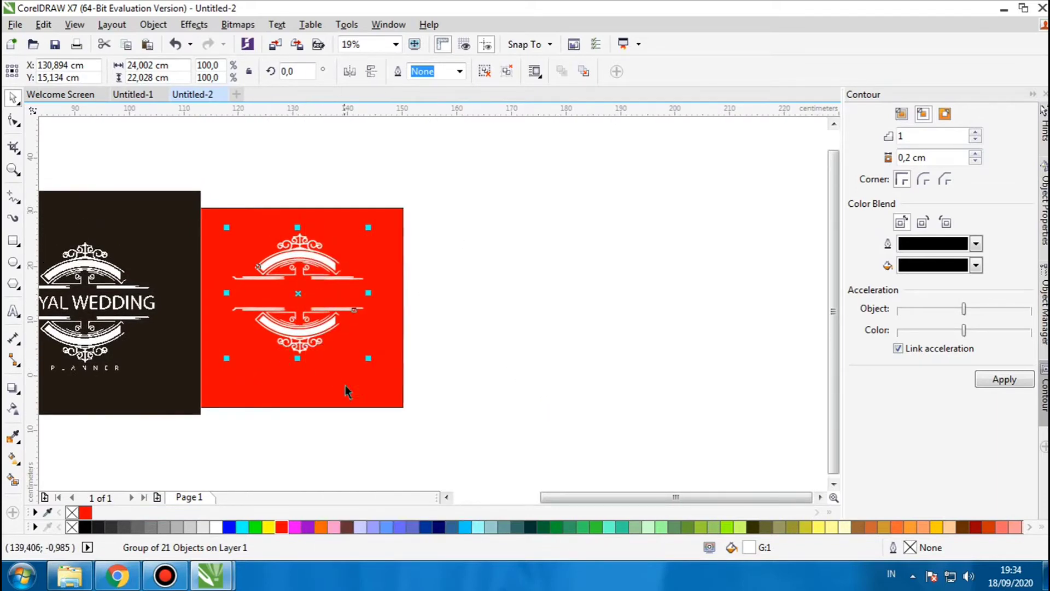
left_click(452, 340)
scroll(292, 355, "up", 2)
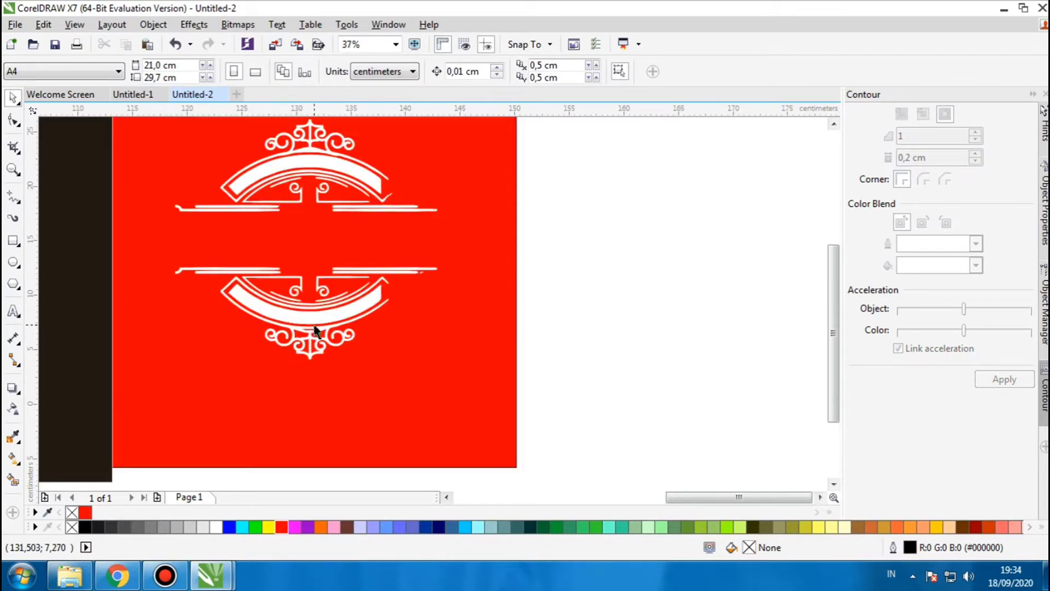
Step: Switch to Chrome and copy the 960 × 720 gold gradient image from the "warna gold" image search results
left_click(117, 576)
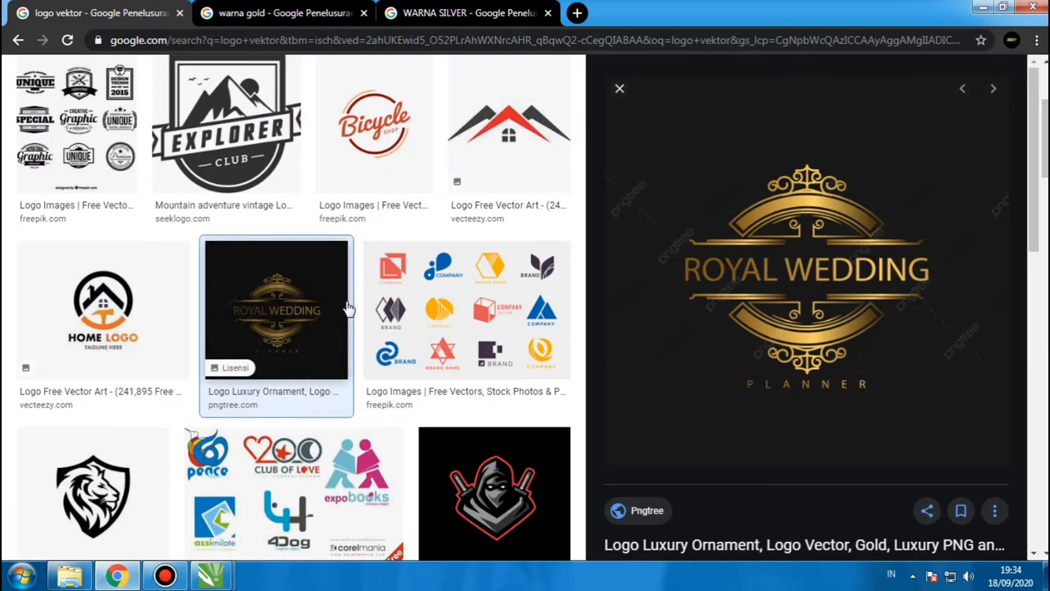
left_click(293, 17)
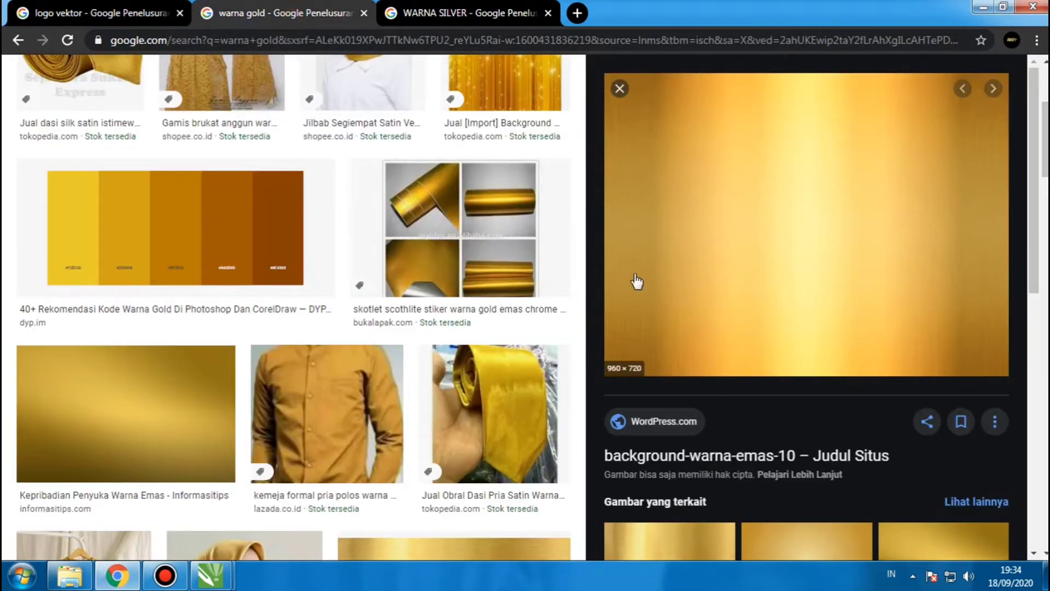
scroll(437, 165, "up", 4)
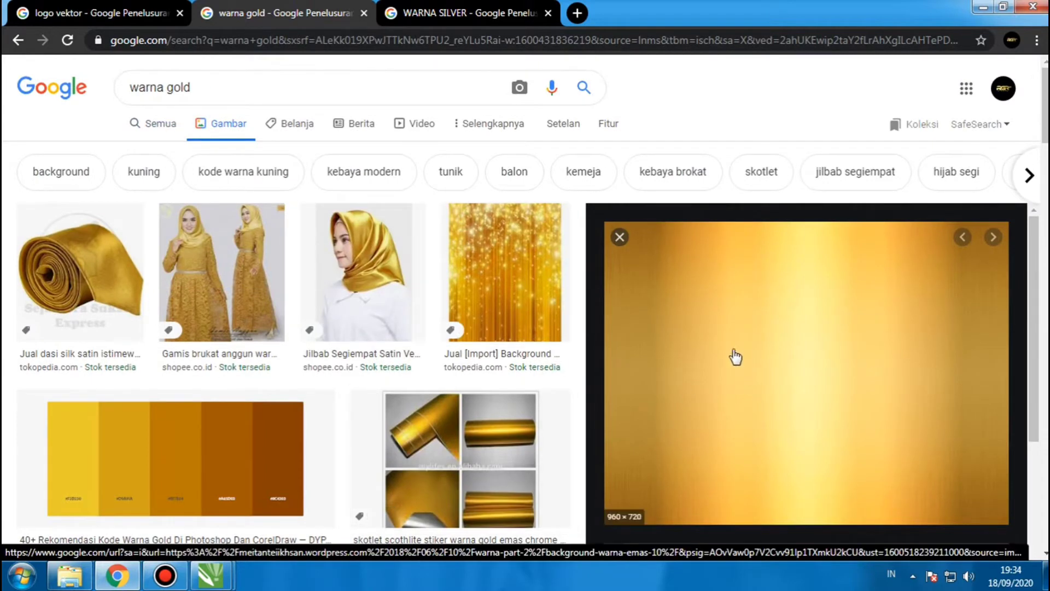
right_click(700, 335)
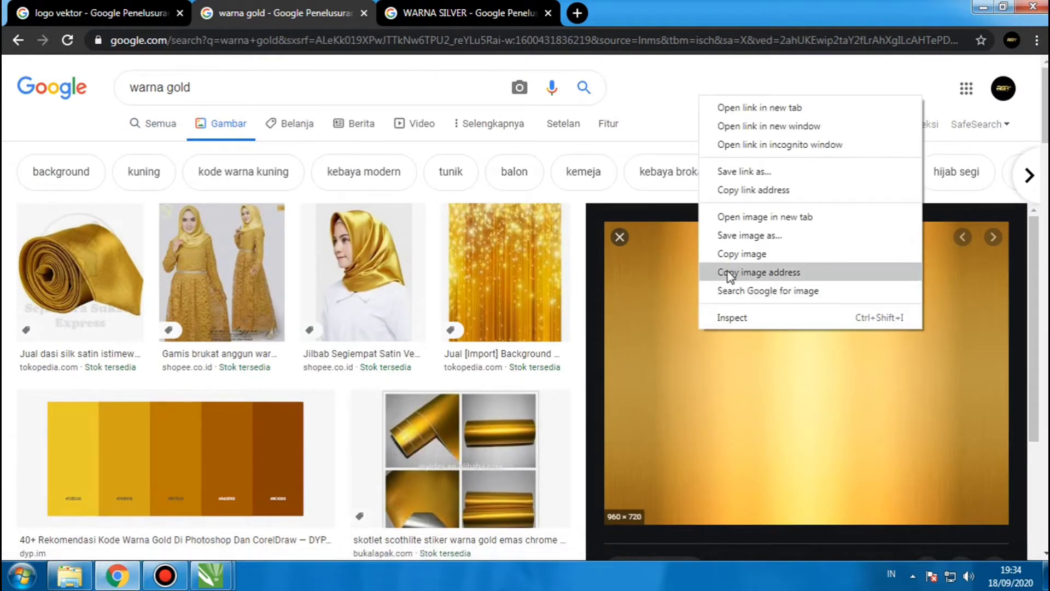
left_click(727, 256)
Step: Return to CorelDRAW, paste the gold gradient image, and place it on the empty area to the right of the red rectangle
left_click(983, 13)
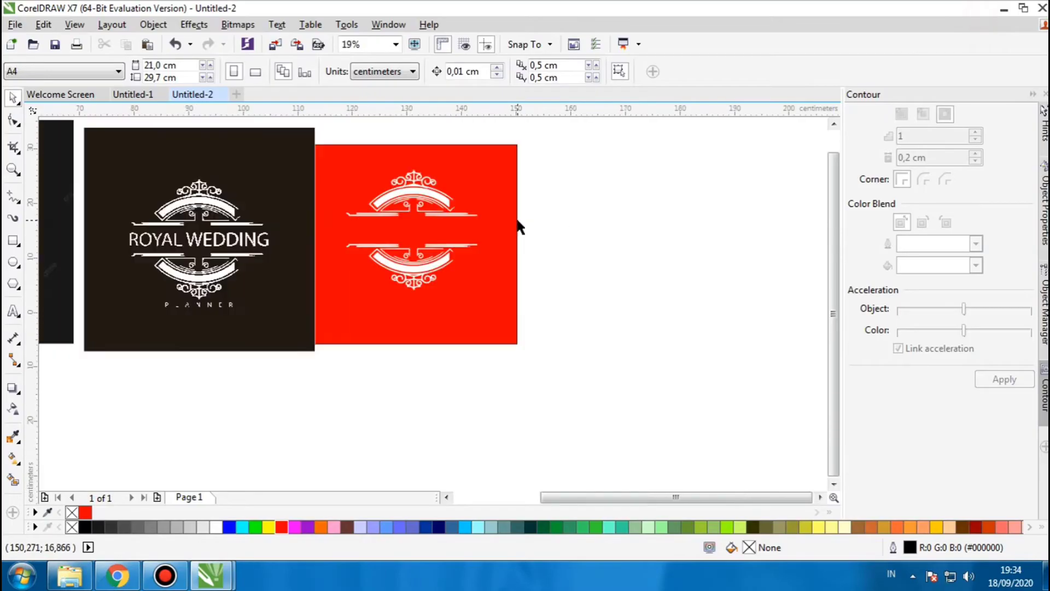
right_click(563, 215)
left_click(605, 313)
scroll(514, 351, "down", 2)
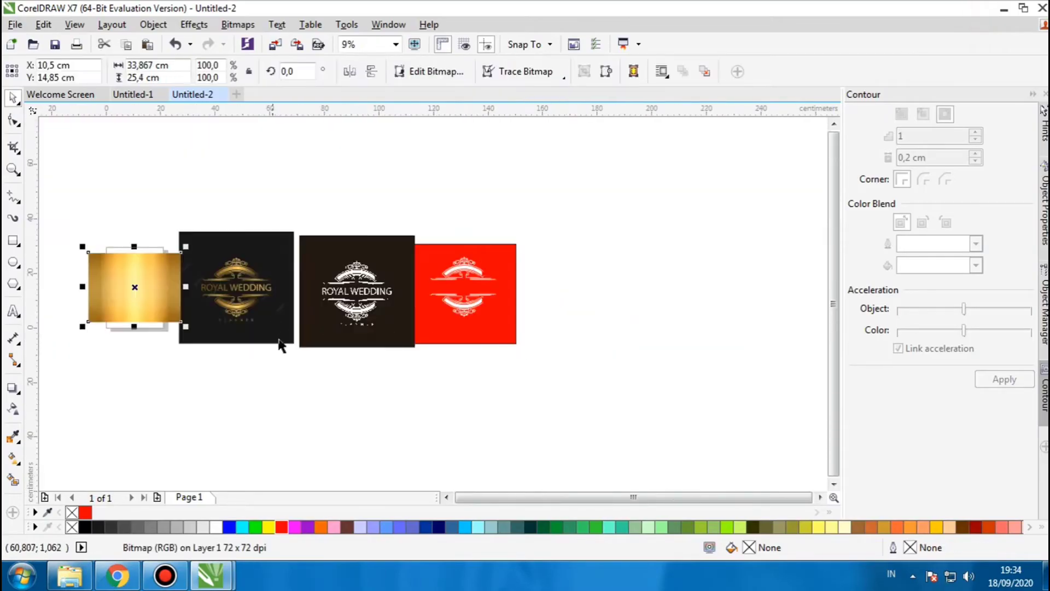
left_click_drag(99, 306, 594, 315)
scroll(466, 302, "up", 2)
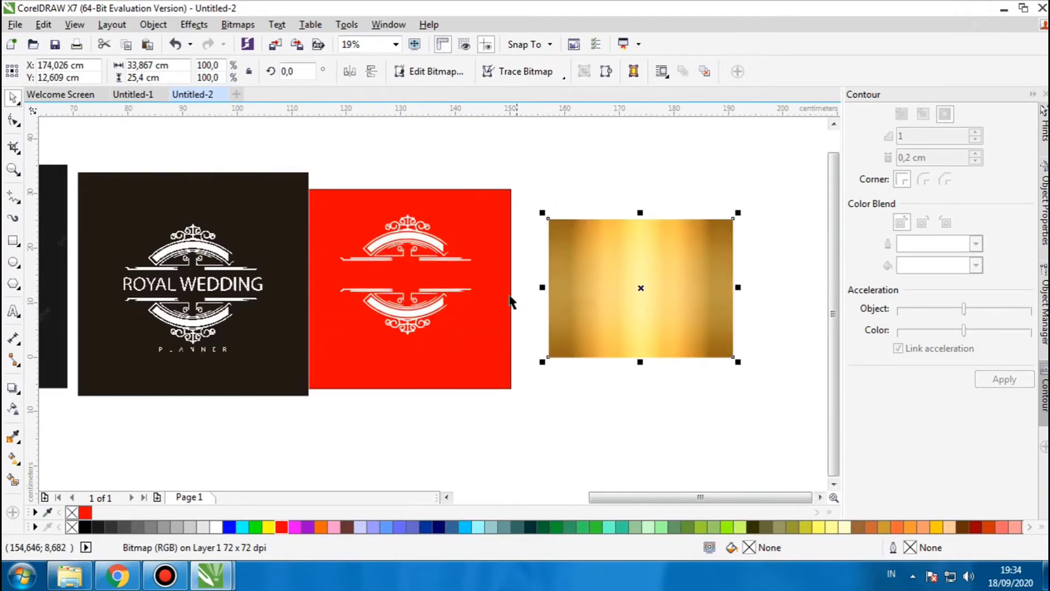
scroll(547, 295, "up", 2)
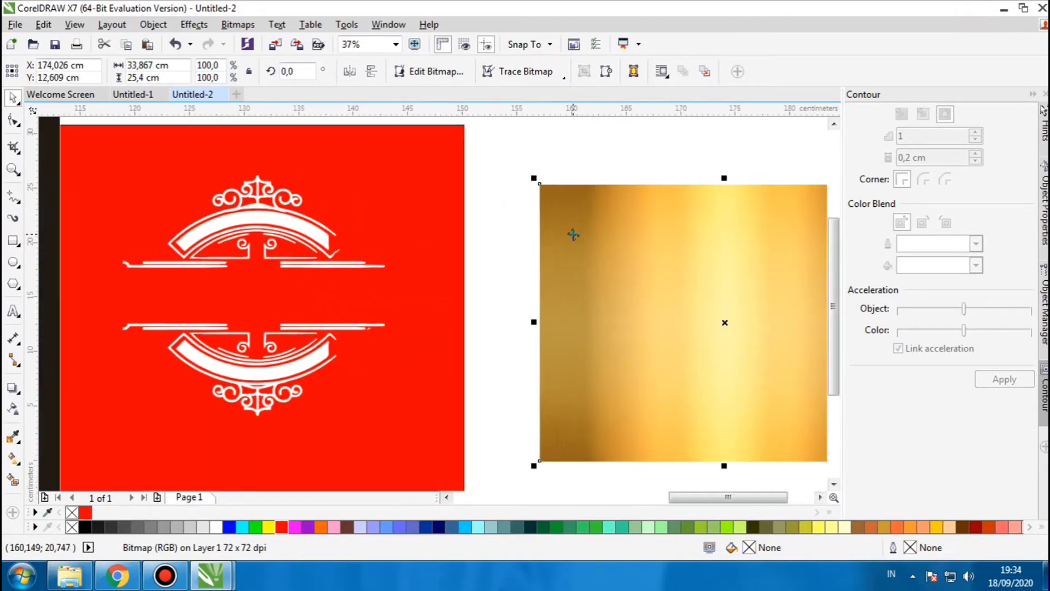
Step: Delete the monochrome Royal Wedding bitmap beside the red rectangle
left_click(264, 215)
scroll(304, 269, "up", 2)
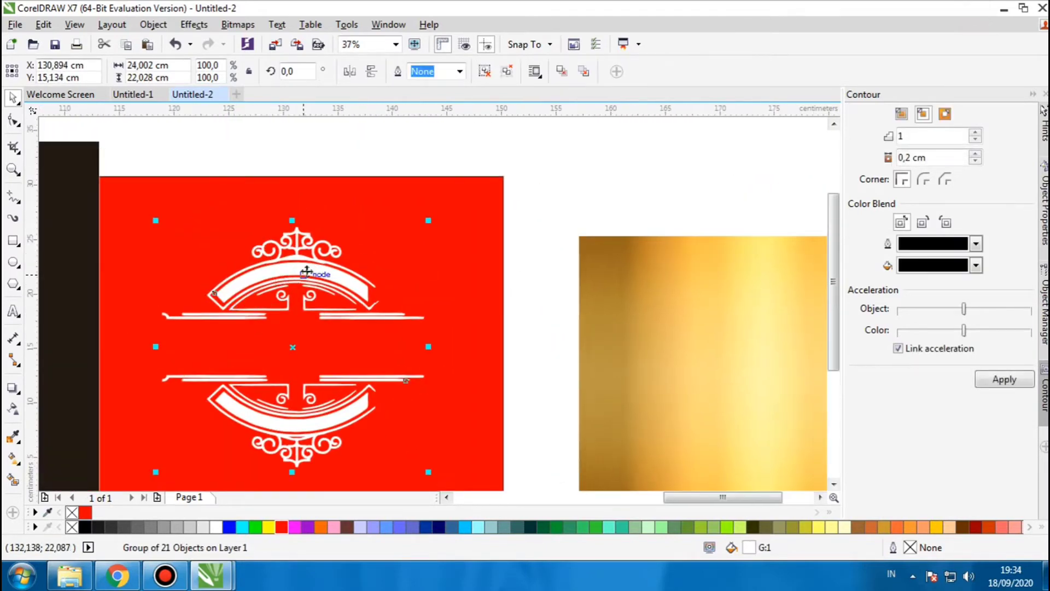
scroll(307, 270, "down", 2)
scroll(407, 286, "down", 2)
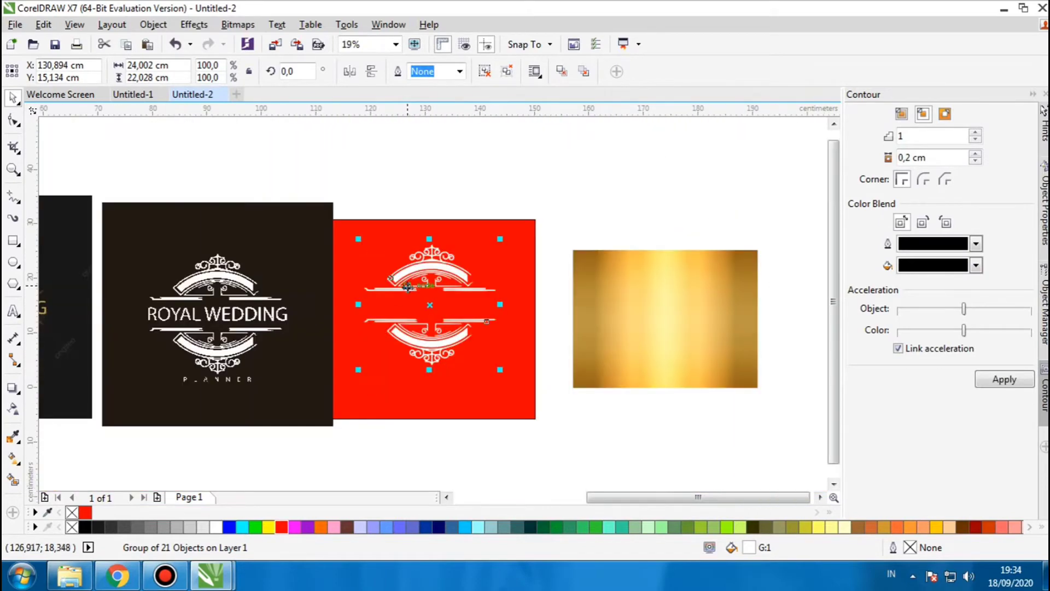
left_click(189, 304)
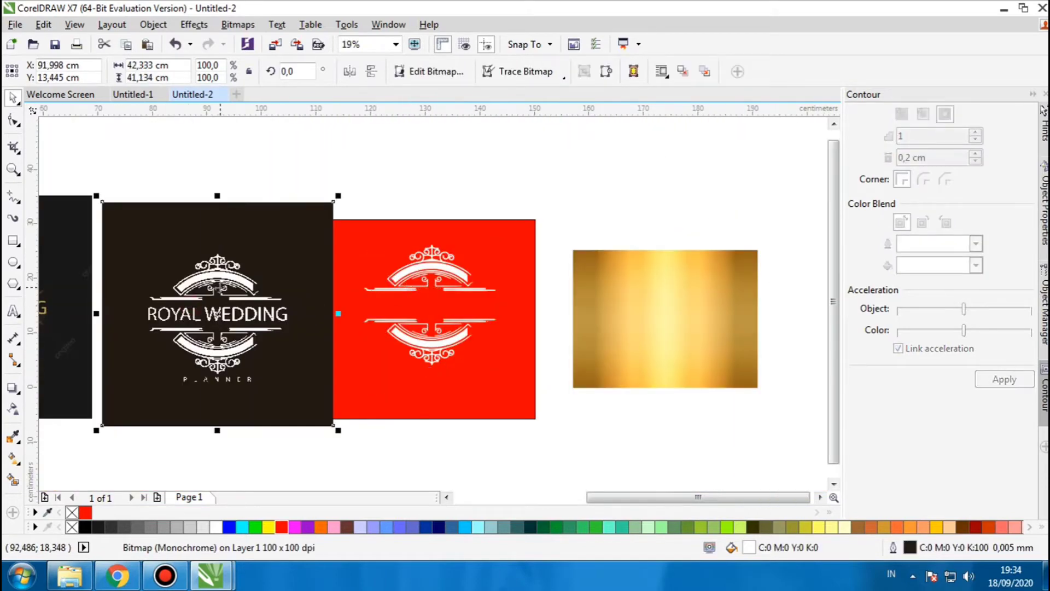
key("Delete")
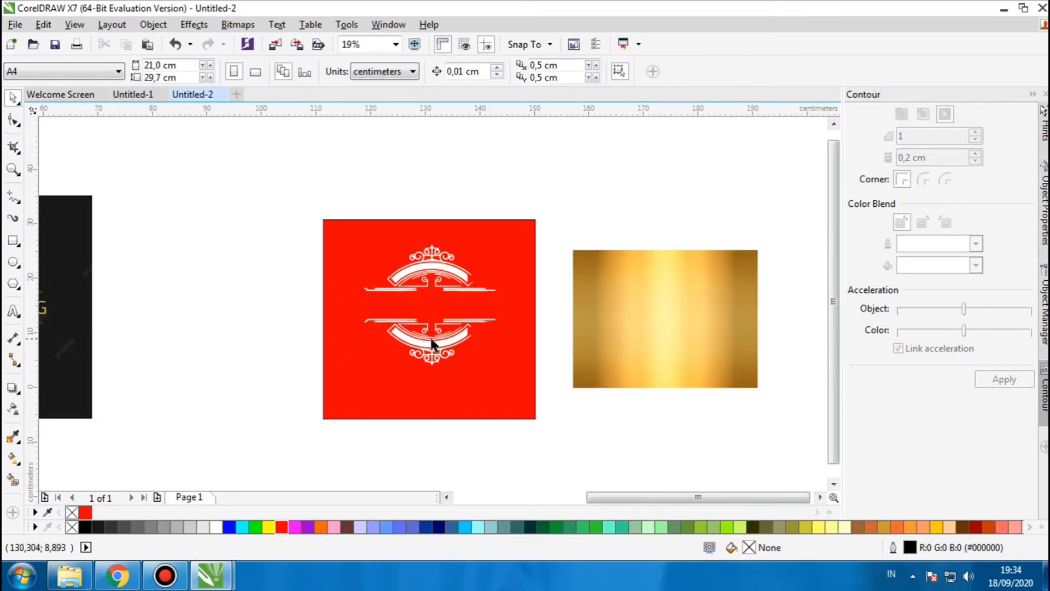
Step: PowerClip the gold gradient bitmap inside the grouped white ornaments on the red rectangle
scroll(399, 323, "right", 3)
scroll(496, 284, "up", 2)
right_click(502, 283)
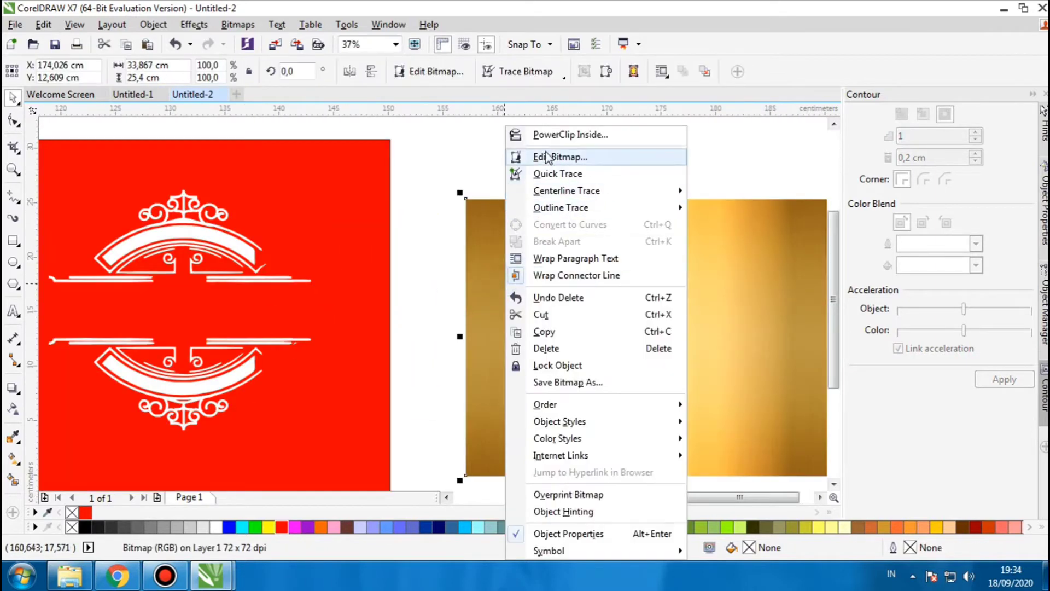
left_click(542, 135)
left_click(164, 233)
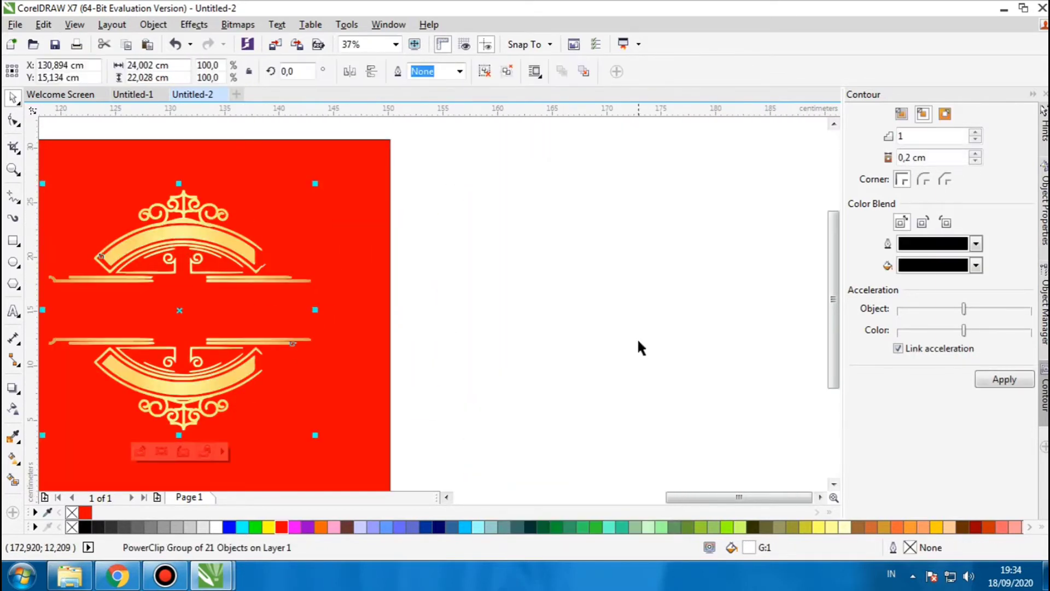
left_click(575, 304)
scroll(271, 284, "left", 2)
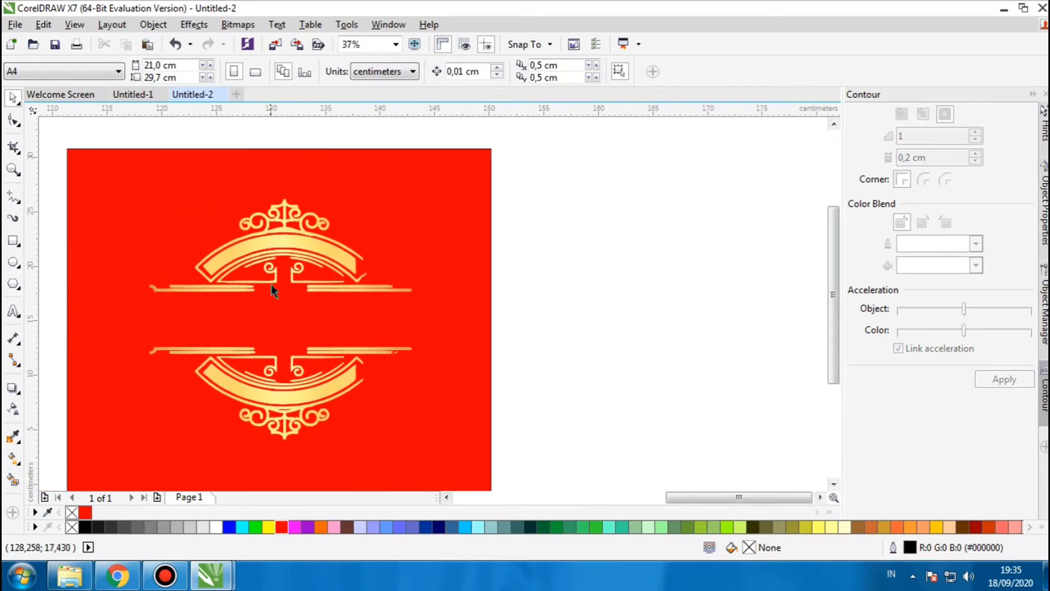
left_click(272, 255)
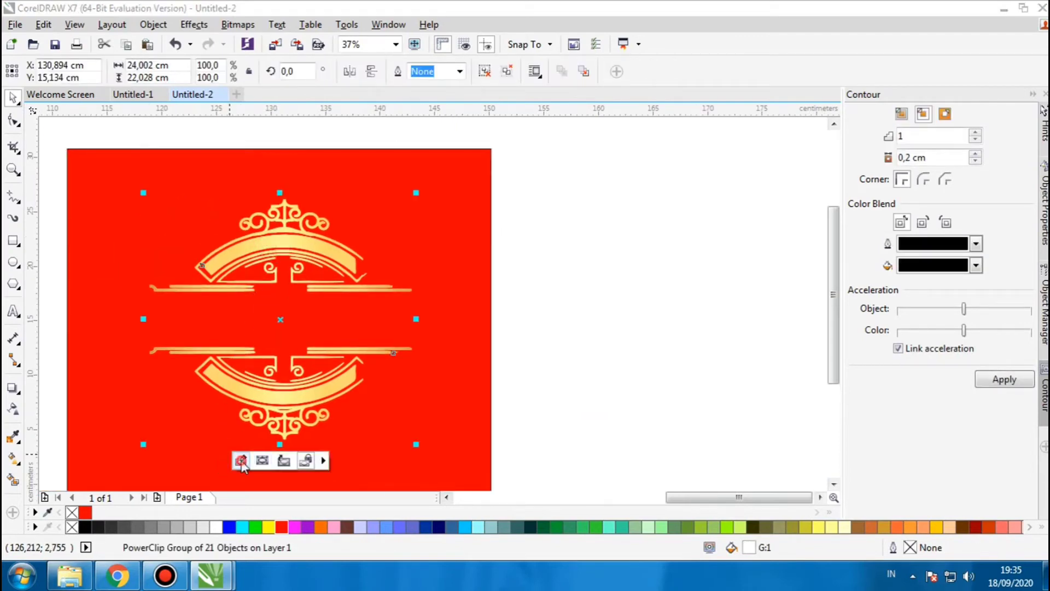
left_click(241, 460)
left_click(282, 462)
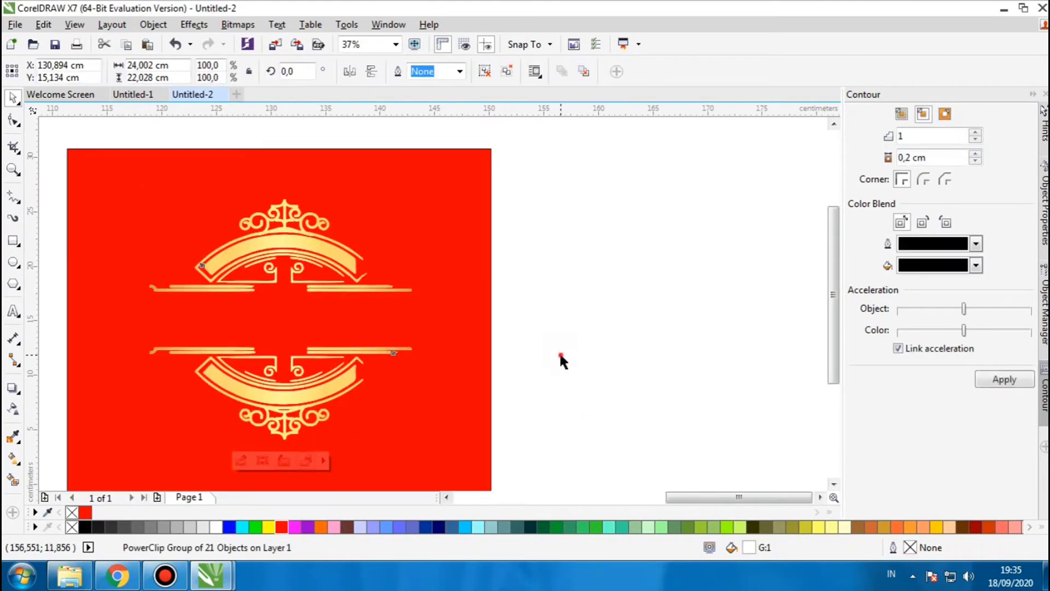
left_click(559, 356)
scroll(295, 383, "down", 2)
Step: Edit the ornament PowerClip, shrink the gold bitmap to about 25.6 × 23.2 cm around the ornaments, and finish editing
left_click(287, 369)
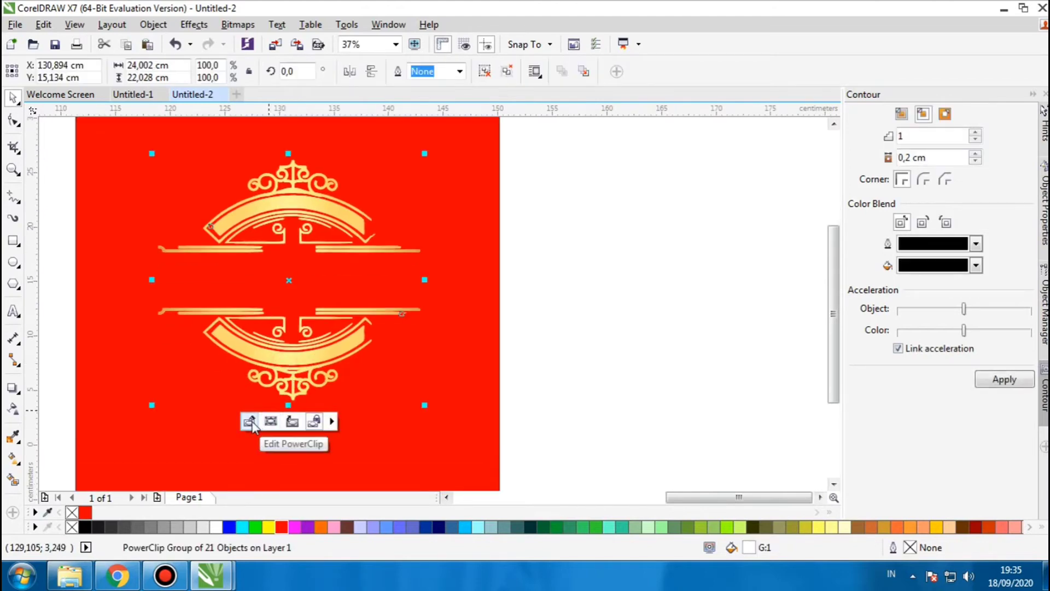
left_click(249, 421)
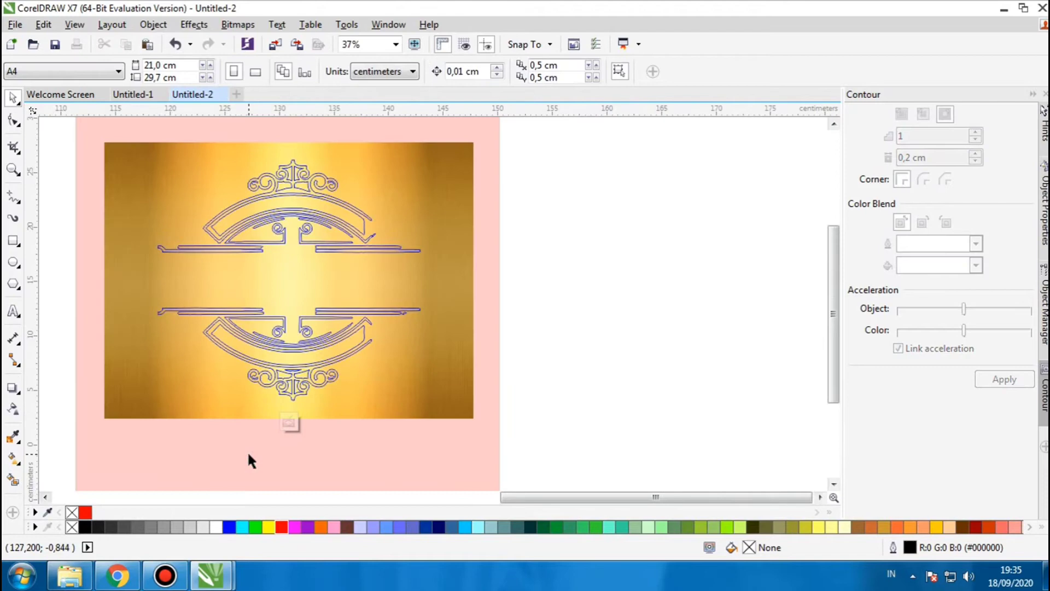
left_click(183, 380)
left_click_drag(479, 279, 437, 290)
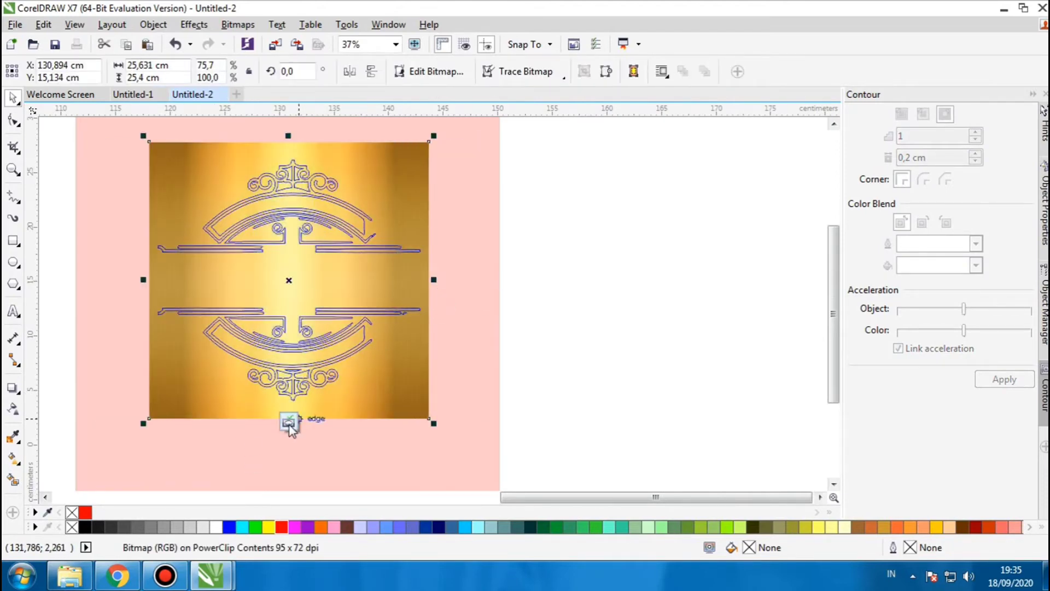
left_click_drag(289, 137, 289, 149)
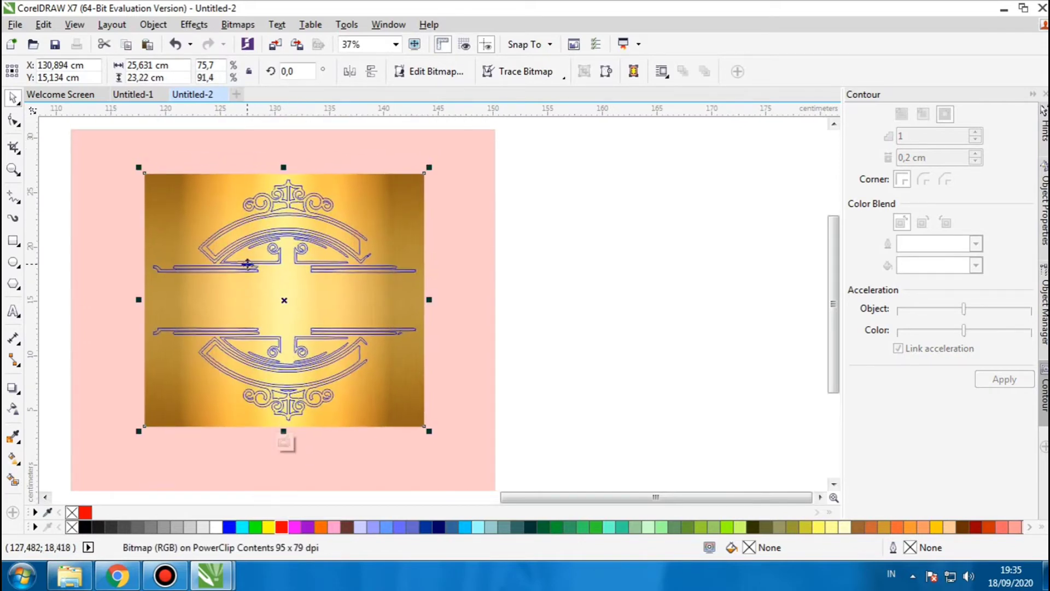
left_click(284, 440)
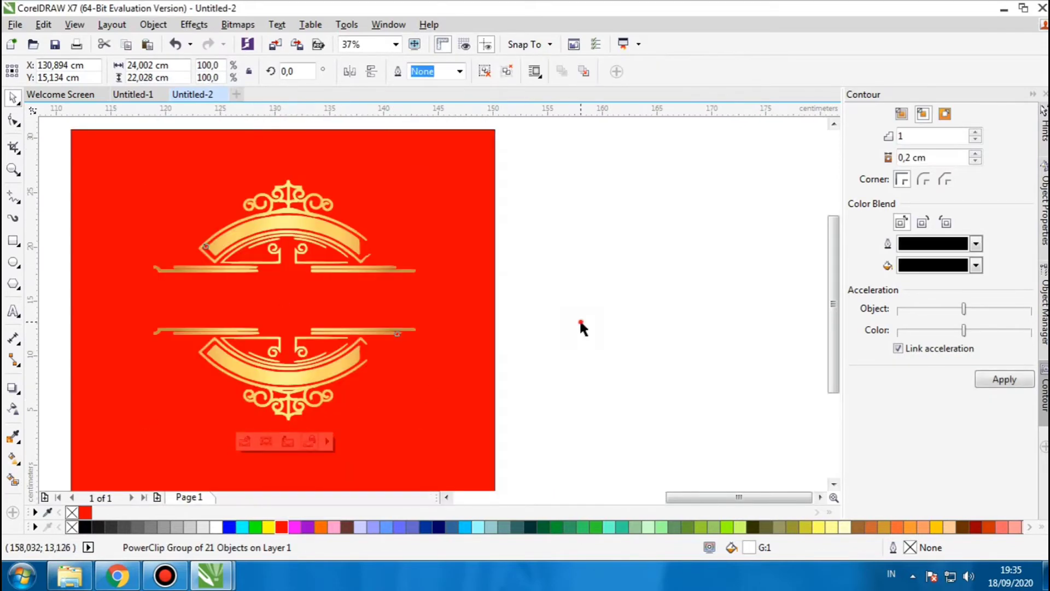
left_click(564, 249)
Step: Fill the red background rectangle with black
left_click(334, 362)
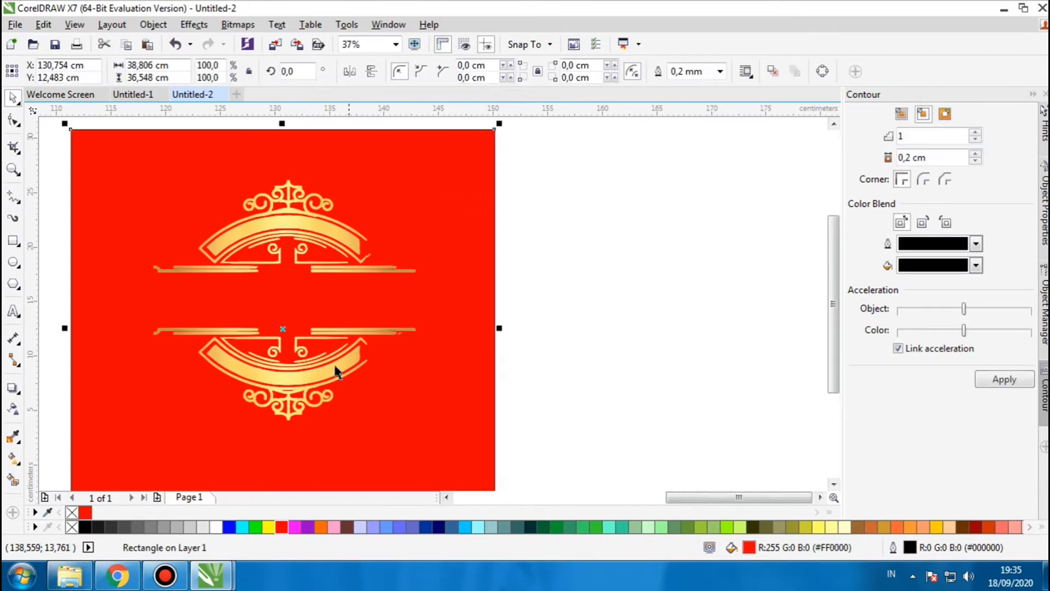
left_click(85, 527)
left_click(560, 219)
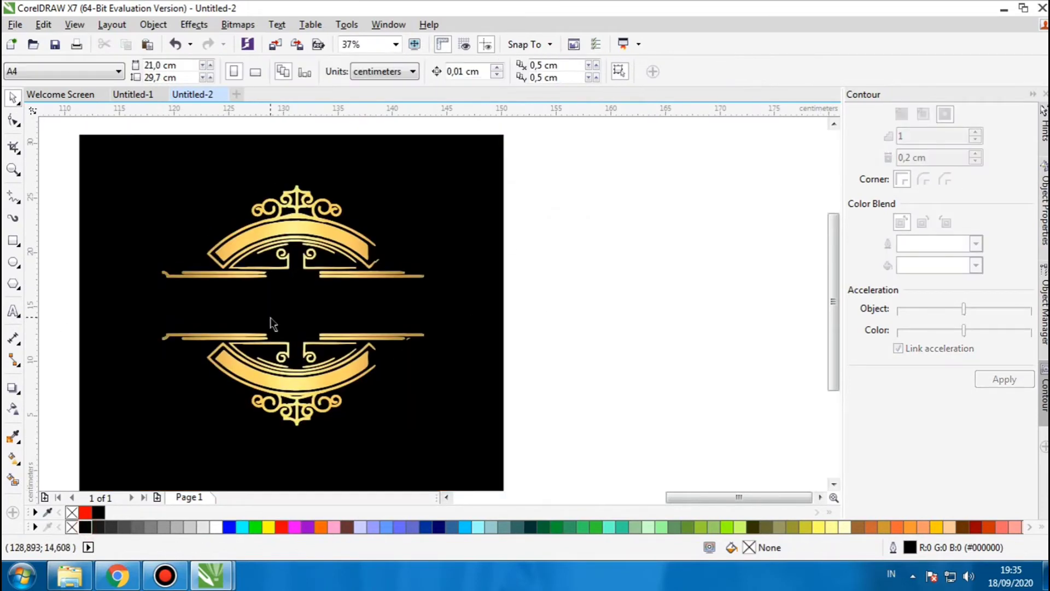
Step: Open the ornament PowerClip for editing and apply a linear transparency to the gold bitmap, fading from right of its centre to its right edge
scroll(309, 287, "up", 2)
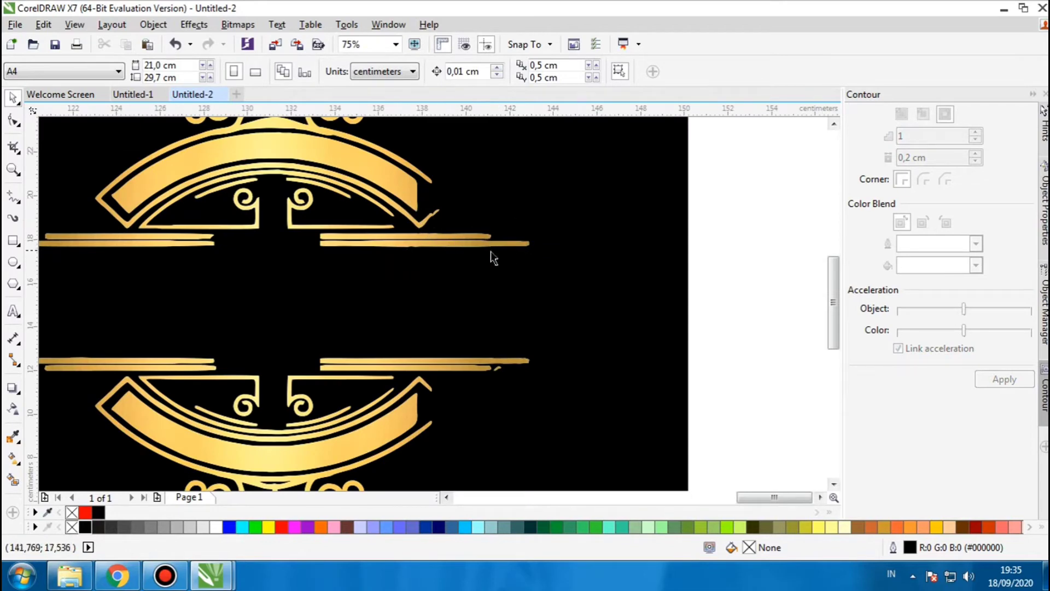
scroll(520, 279, "up", 1)
scroll(521, 277, "down", 3)
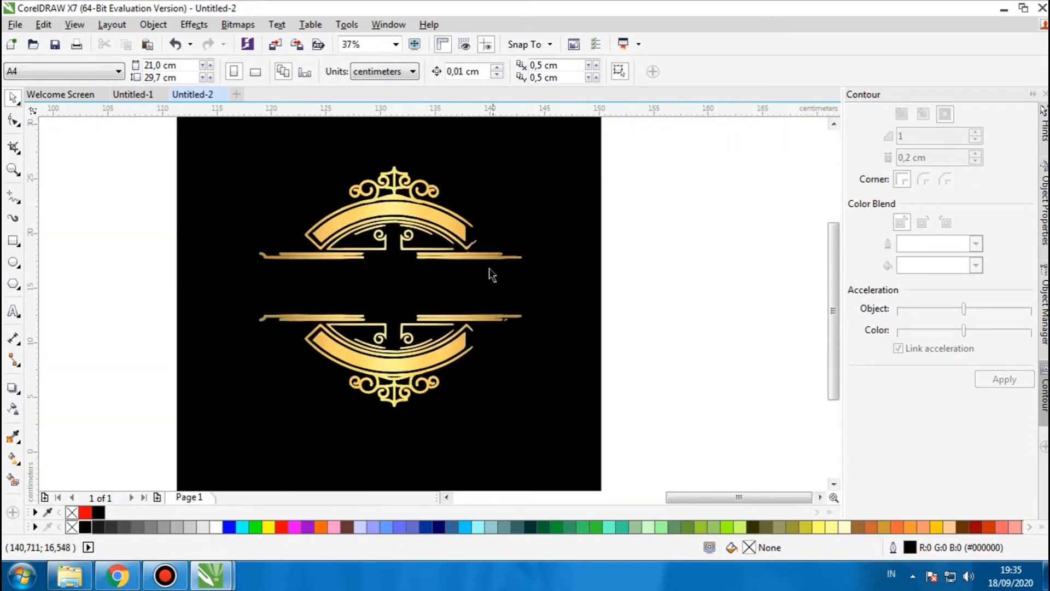
left_click(471, 262)
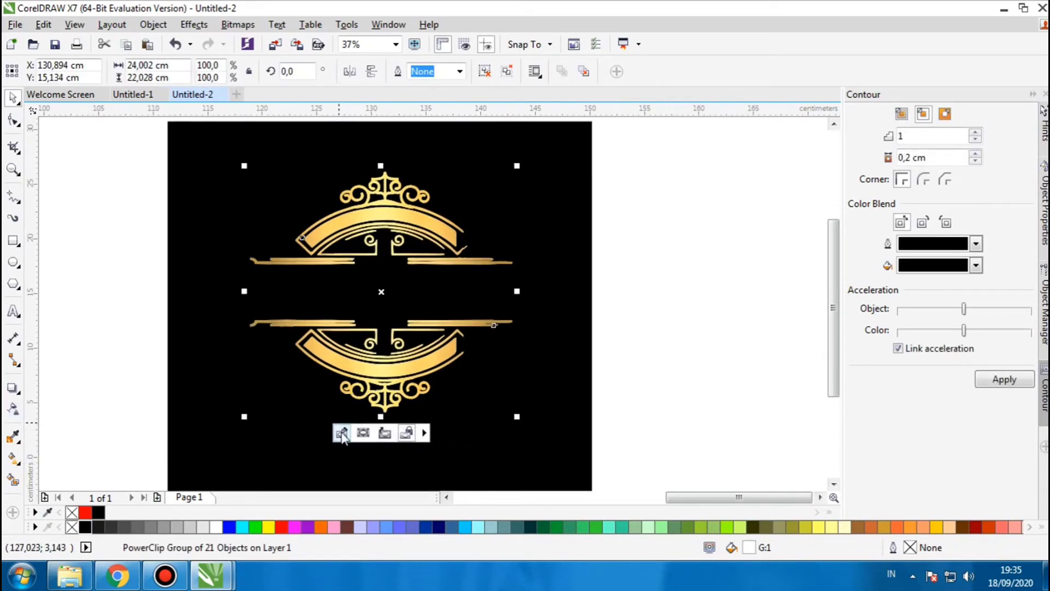
left_click(342, 433)
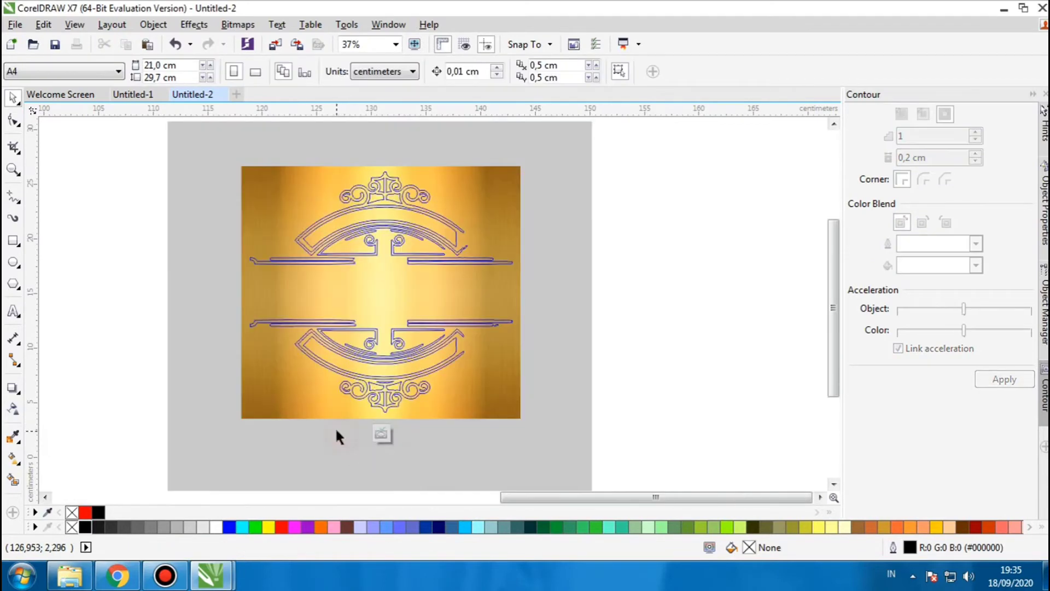
left_click(414, 291)
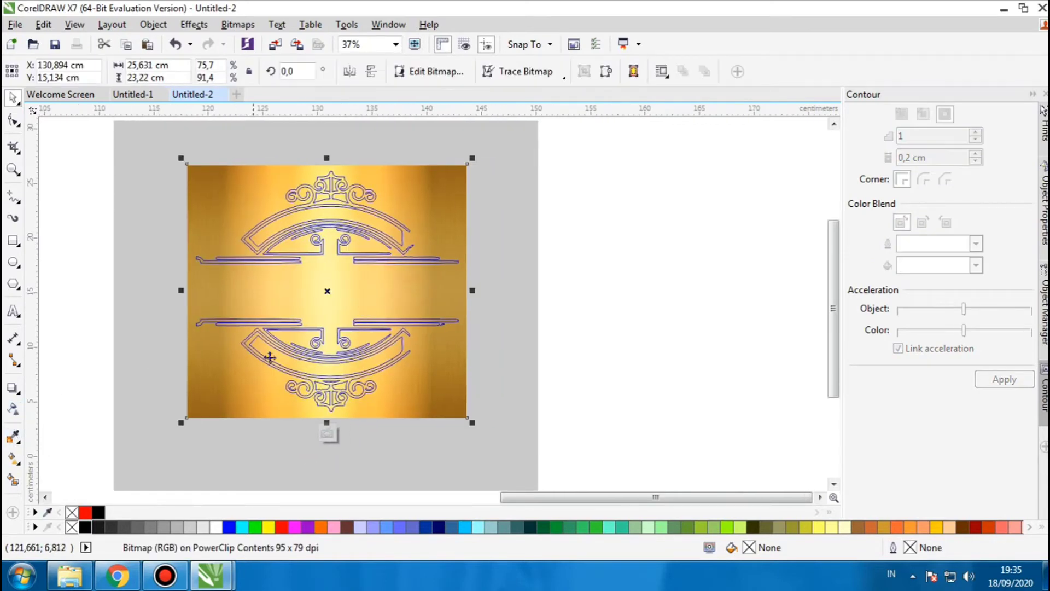
left_click(15, 410)
scroll(418, 297, "up", 2)
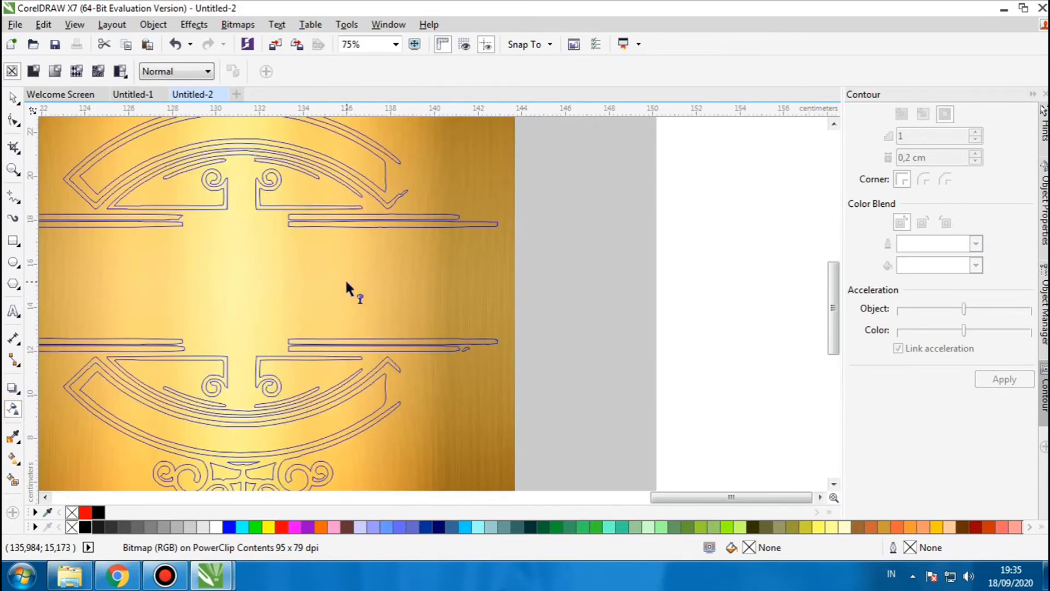
left_click_drag(346, 281, 515, 281)
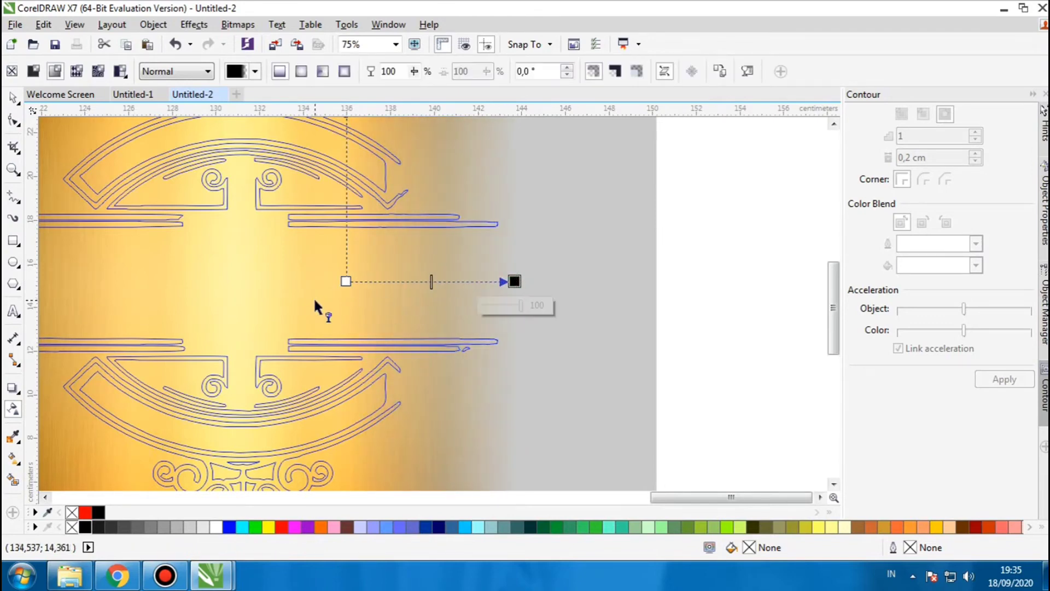
Step: Finish editing the ornament PowerClip and fill the ornament group with black behind its faded gold bitmap
key("F3")
key("space")
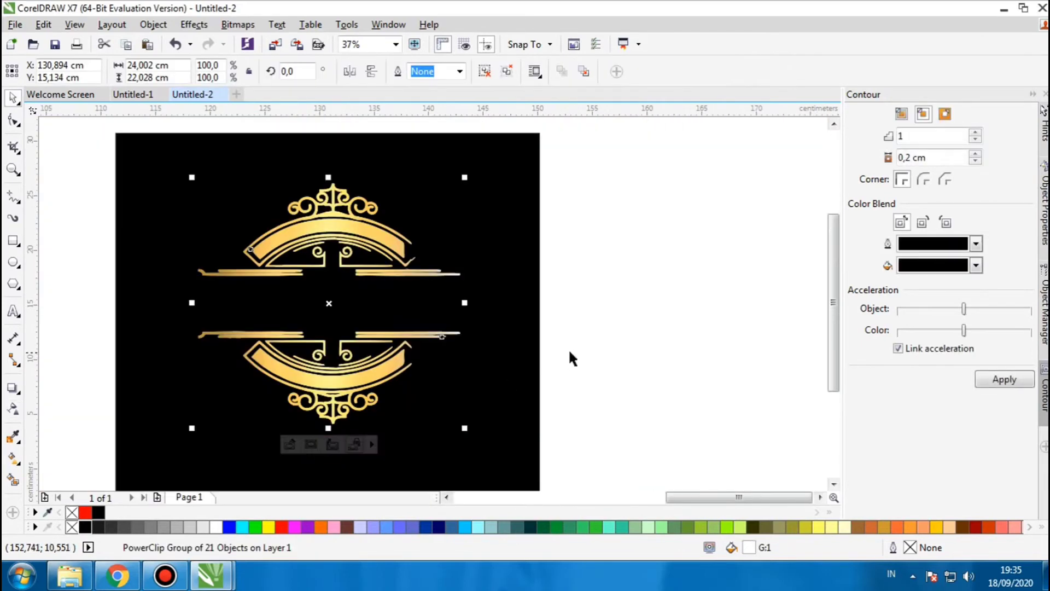
scroll(413, 323, "up", 2)
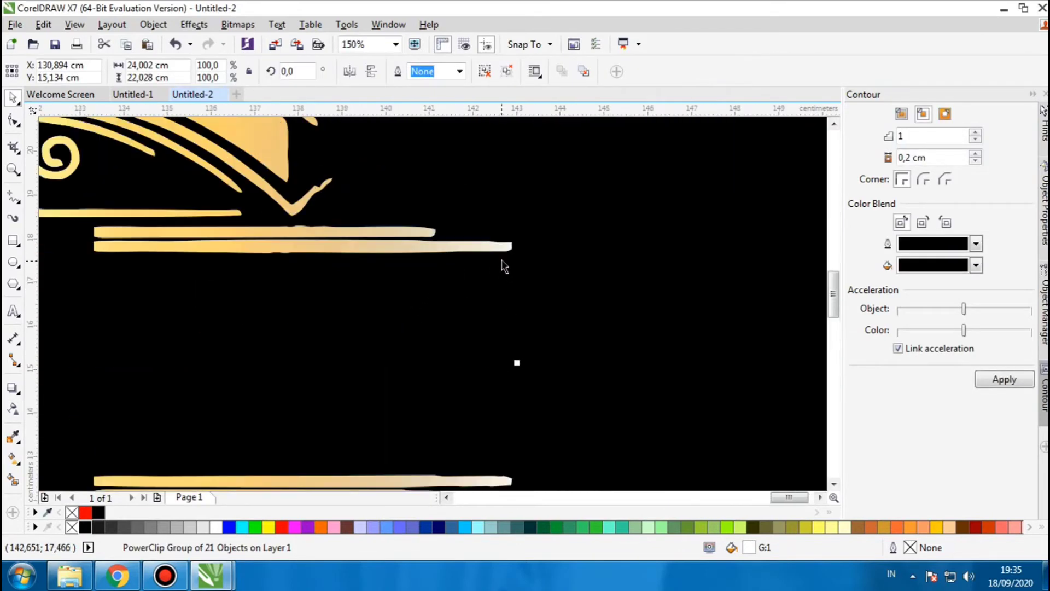
scroll(413, 312, "down", 2)
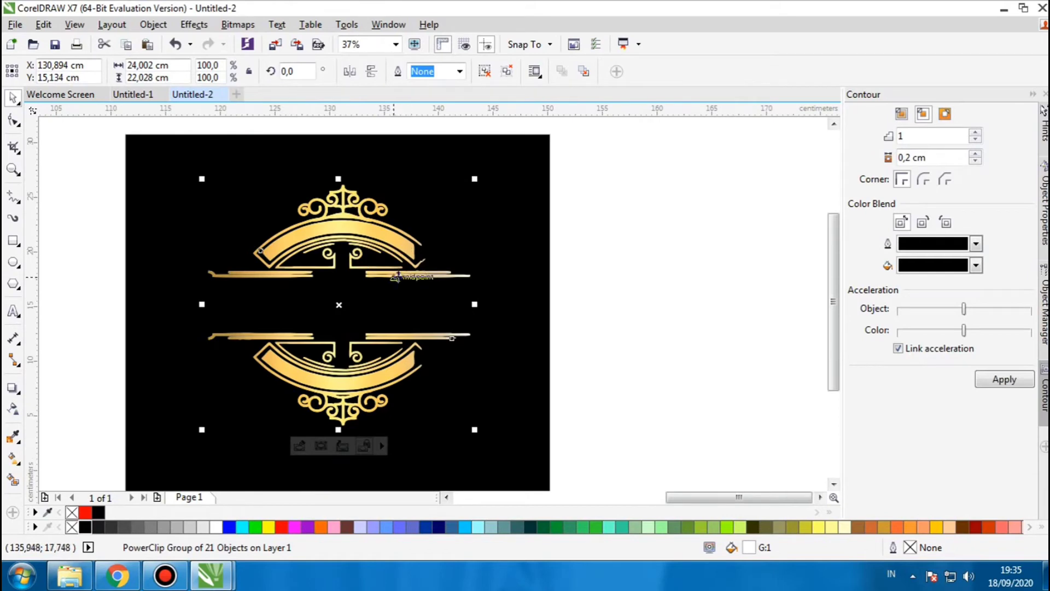
scroll(423, 282, "up", 1)
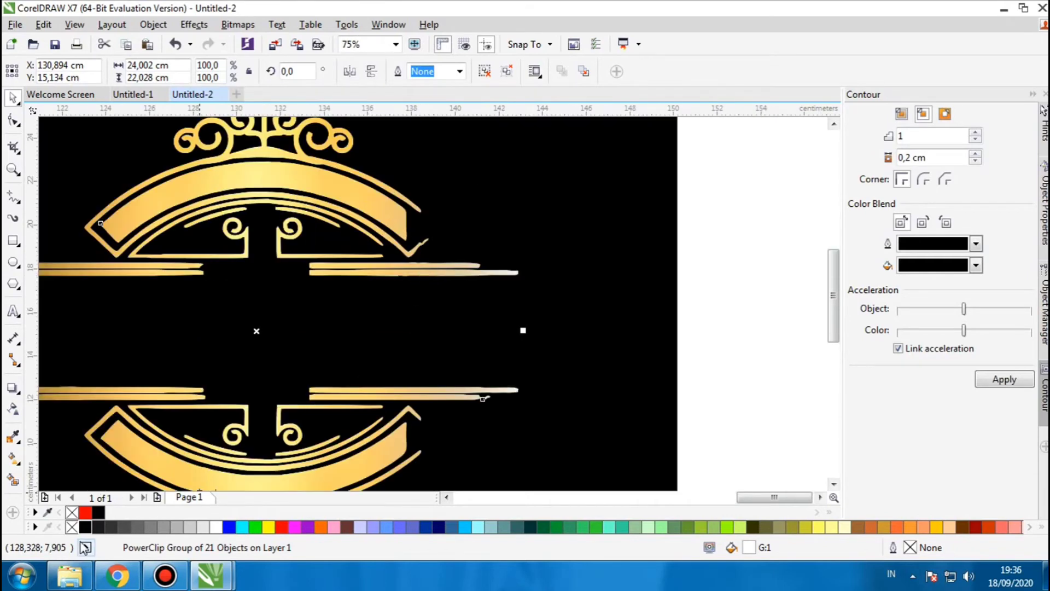
left_click(84, 528)
scroll(479, 289, "down", 1)
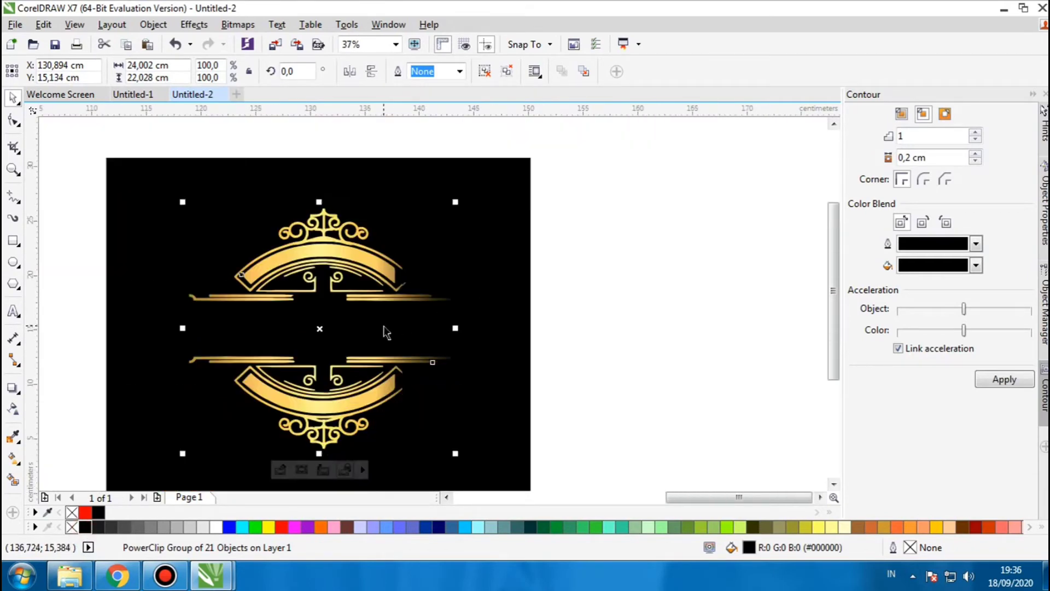
left_click(638, 298)
Step: Open the ornament PowerClip for editing and convert the partly transparent gold image to a 100 dpi bitmap
left_click(399, 252)
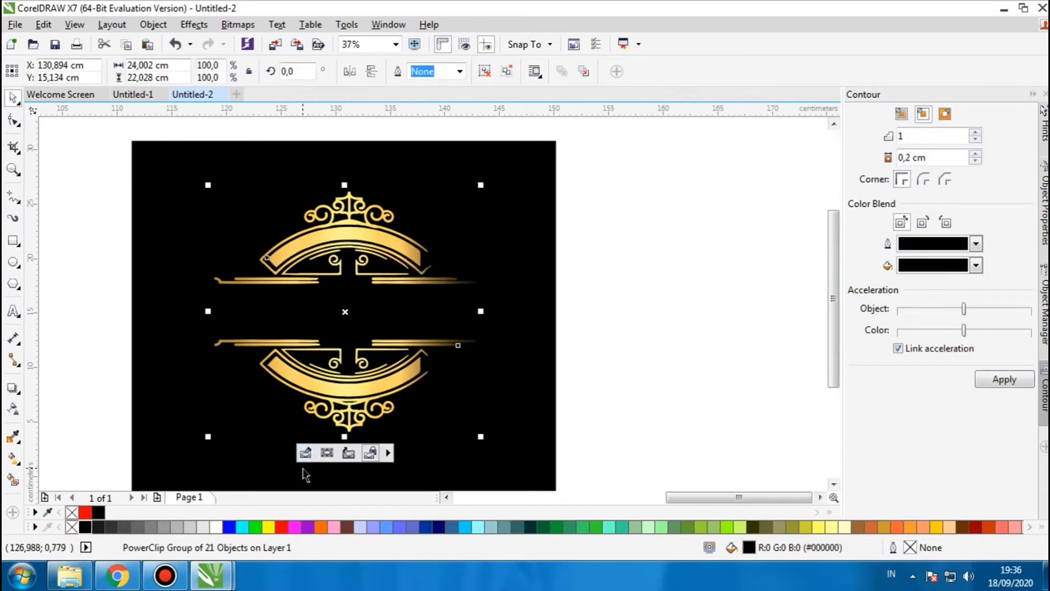
left_click(303, 451)
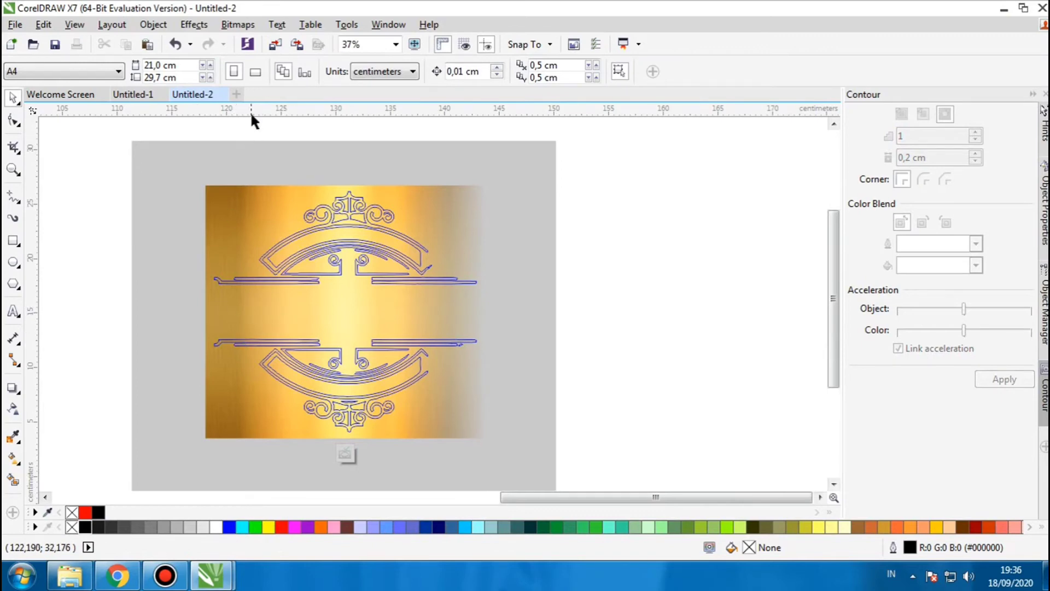
left_click(258, 203)
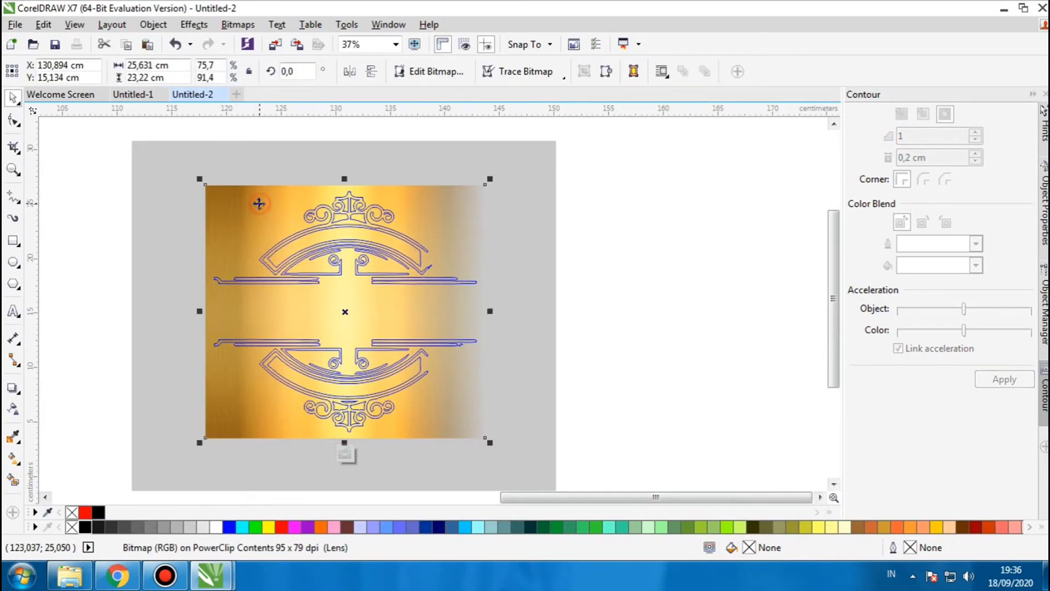
left_click(240, 26)
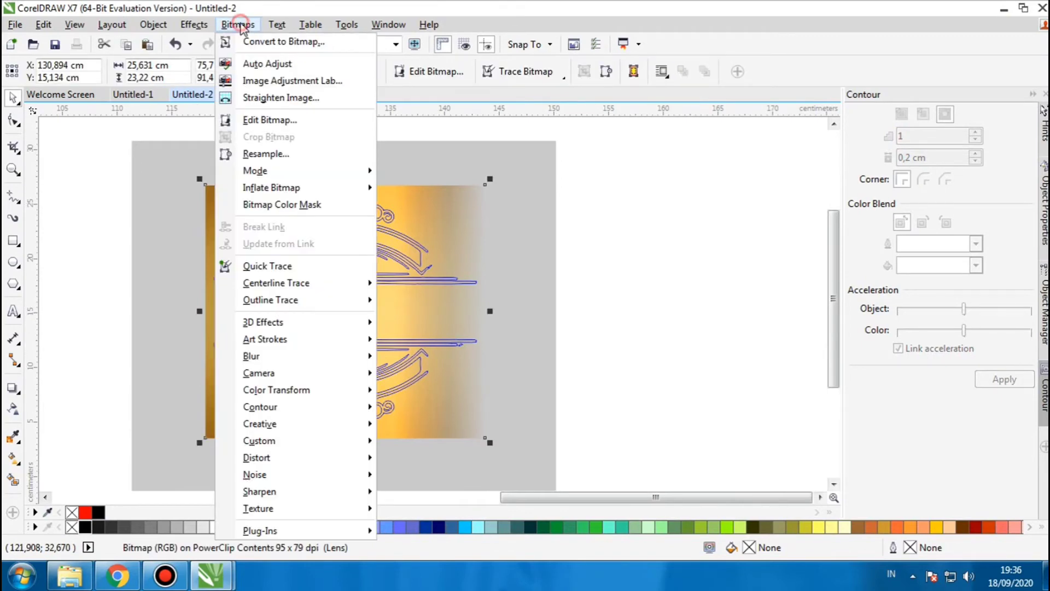
left_click(277, 47)
left_click(474, 367)
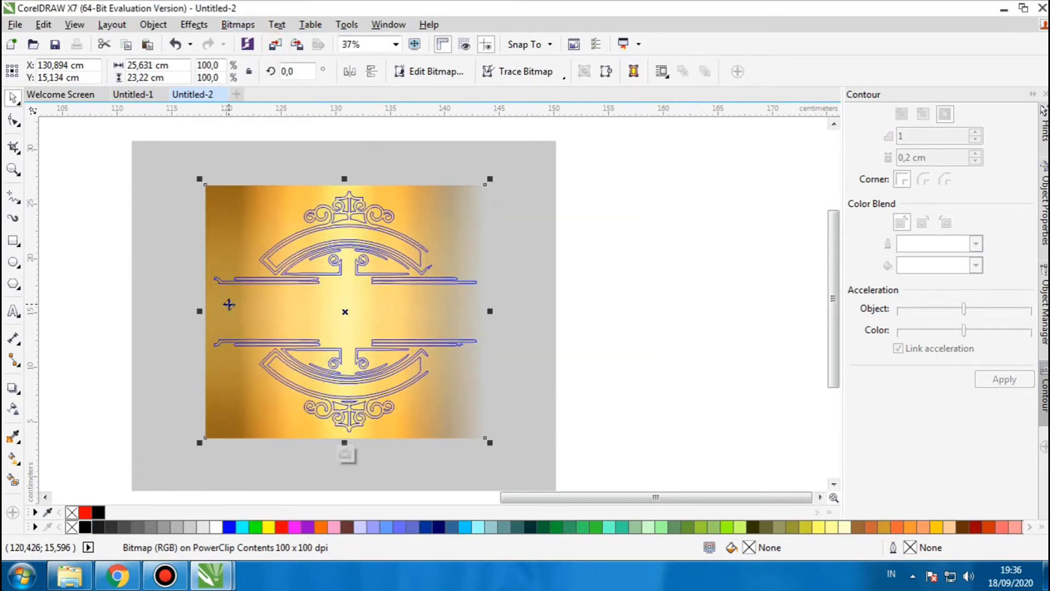
Step: Apply a linear transparency to the gold bitmap, fading from left of its centre to its left edge, and finish editing the PowerClip
scroll(229, 304, "up", 2)
left_click(15, 411)
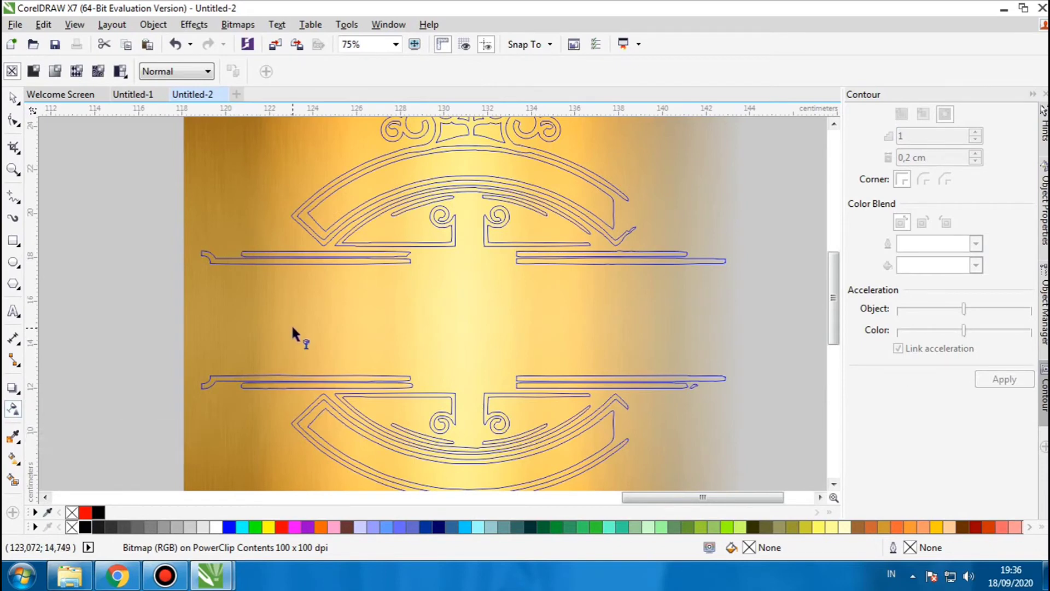
left_click_drag(311, 323, 182, 322)
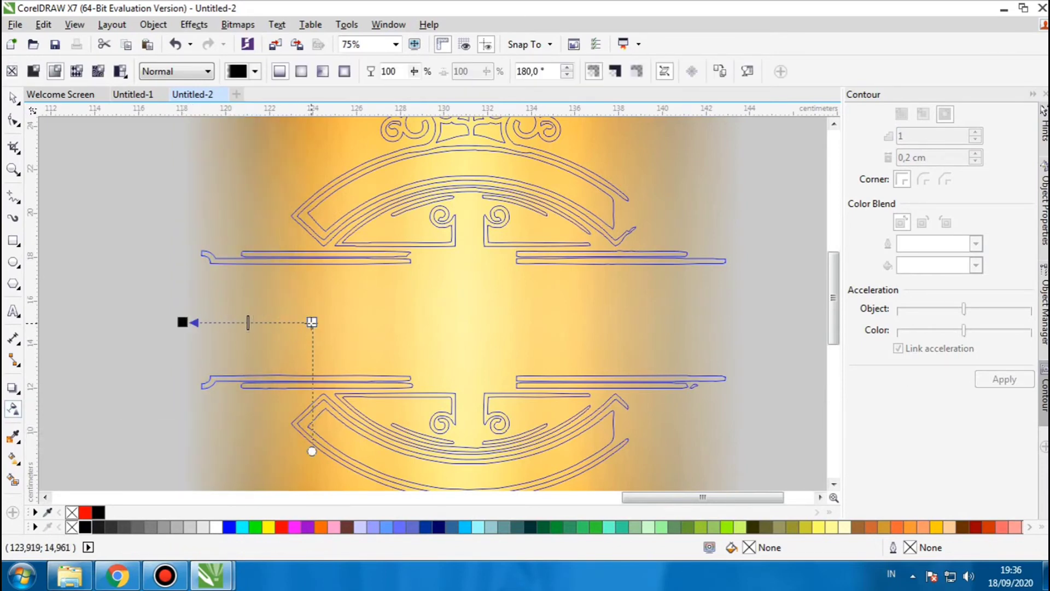
left_click_drag(312, 322, 291, 322)
left_click(12, 99)
key("F3")
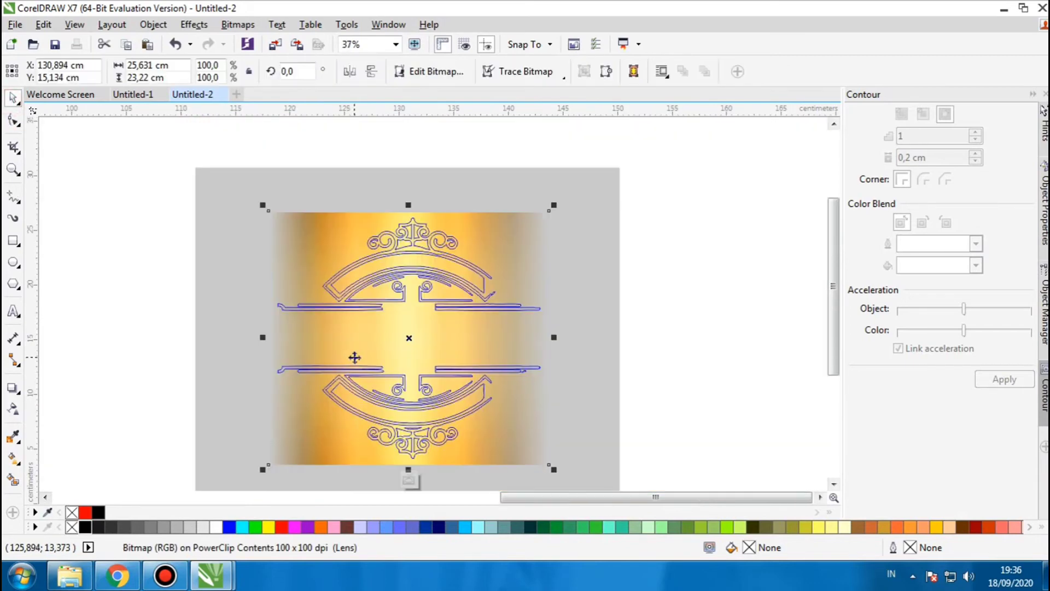
left_click(412, 479)
left_click(684, 350)
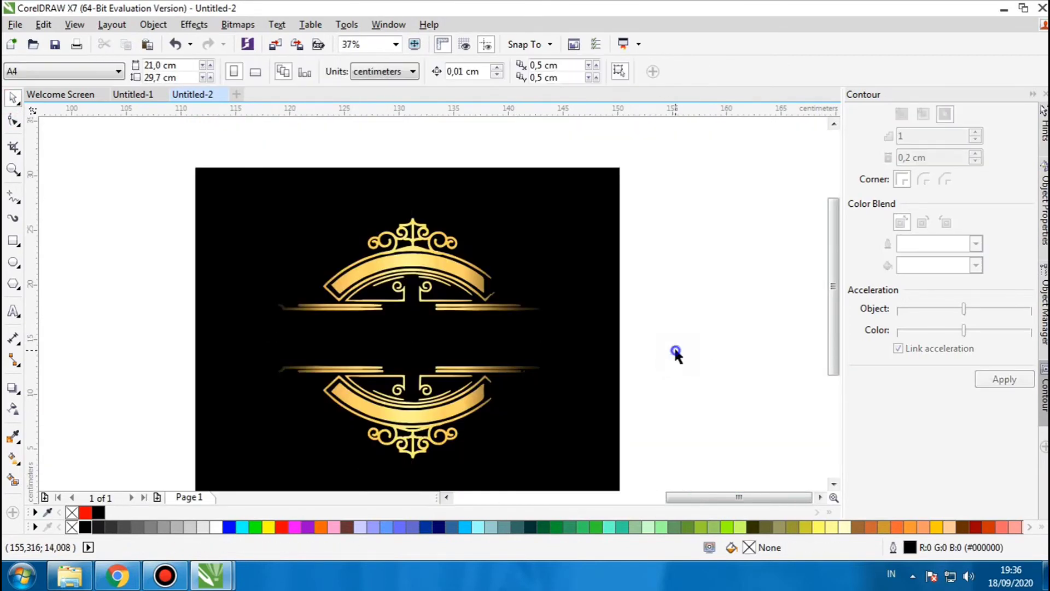
Step: Add the artistic text "RGR 73" on the blank area beside the black rectangle
left_click_drag(463, 355, 347, 378)
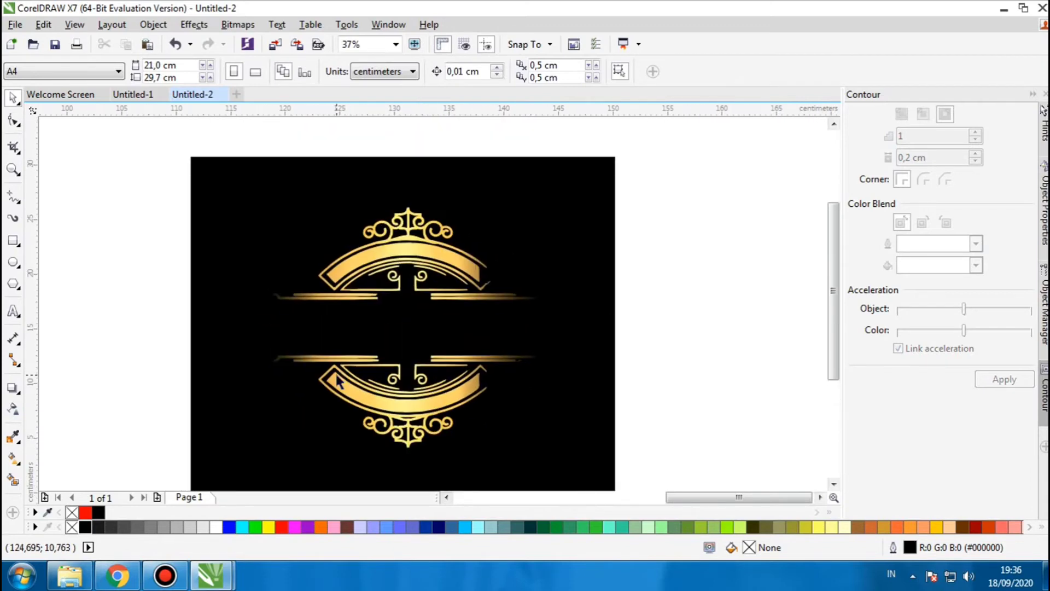
scroll(406, 349, "up", 2)
scroll(523, 345, "up", 1)
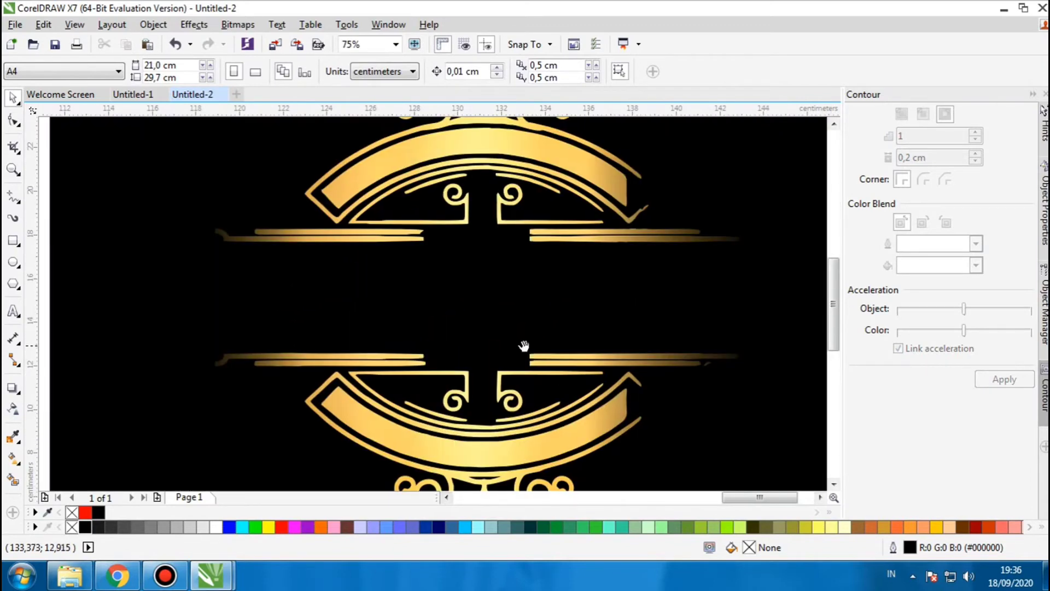
scroll(266, 303, "down", 1)
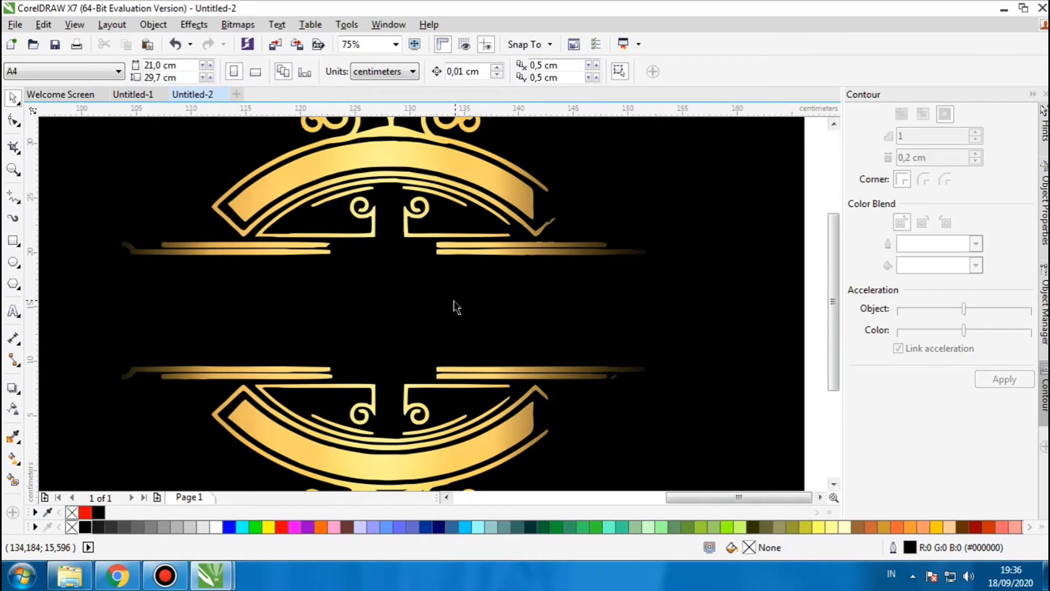
scroll(412, 333, "down", 2)
left_click(14, 312)
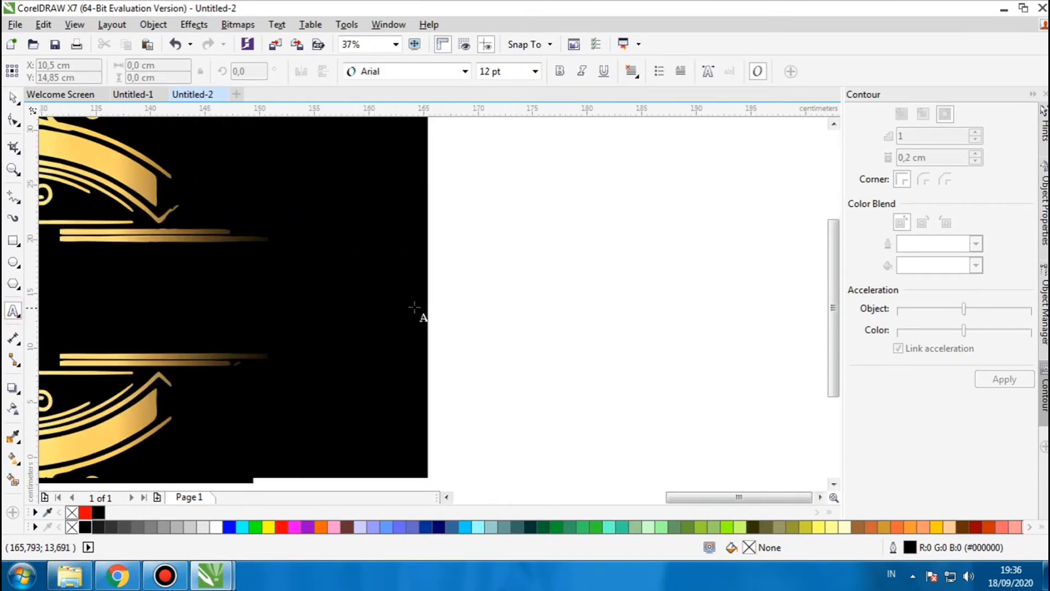
left_click(492, 292)
scroll(487, 293, "up", 4)
scroll(452, 321, "down", 2)
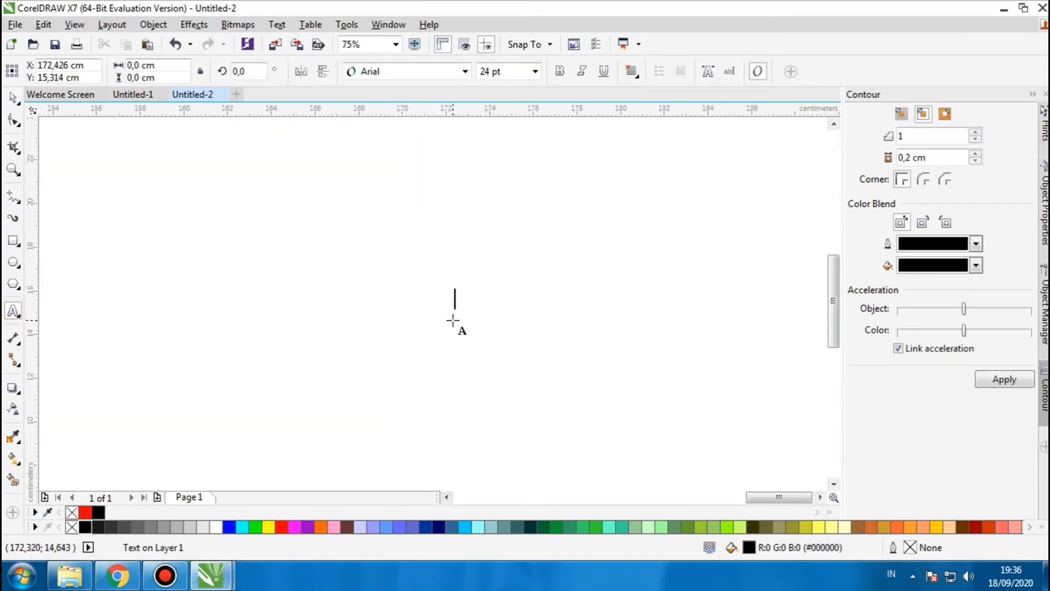
type("R")
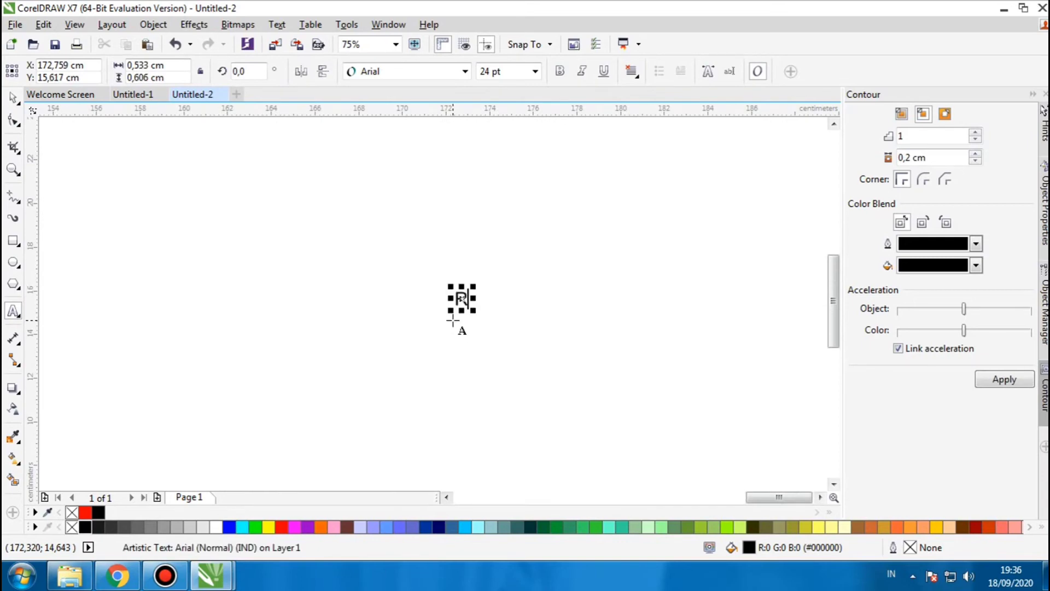
type("GR 73")
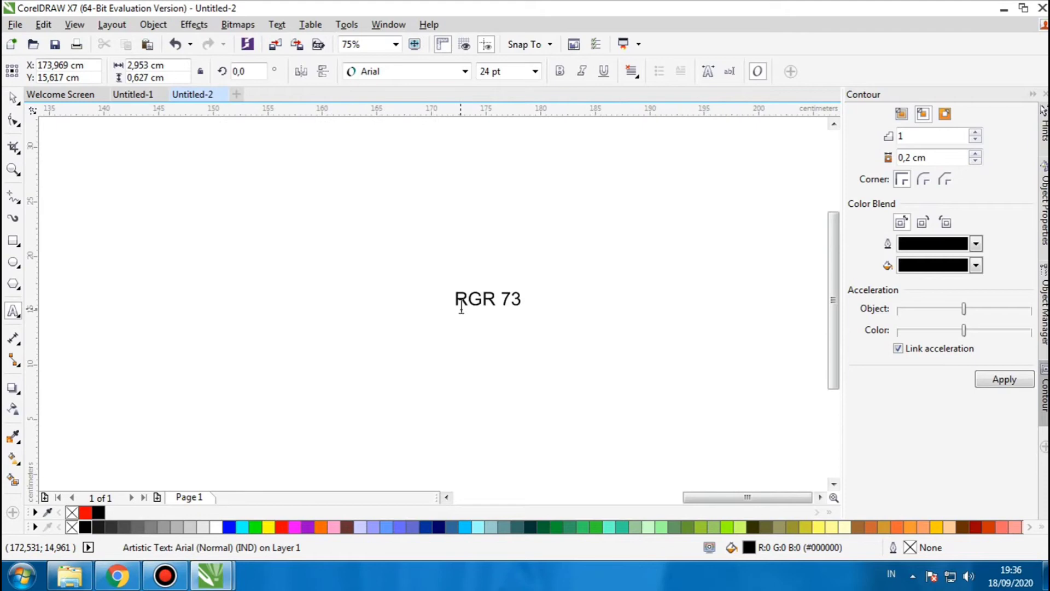
Step: Enlarge the "RGR 73" text to about 212 pt and set its font to Haettenschweiler
scroll(463, 320, "down", 4)
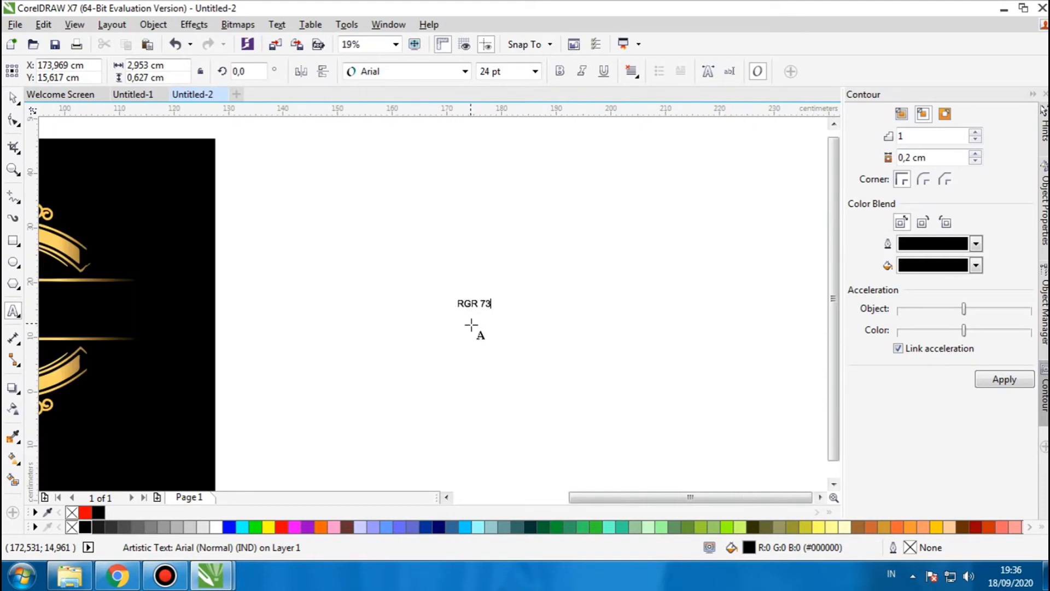
left_click_drag(482, 312, 607, 389)
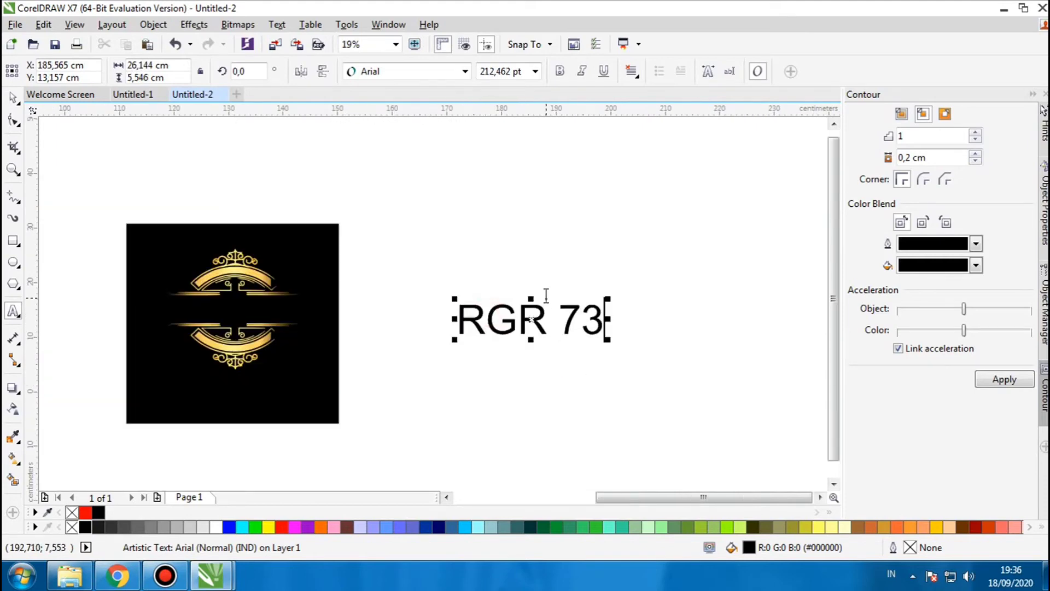
key("ctrl+a")
left_click(464, 71)
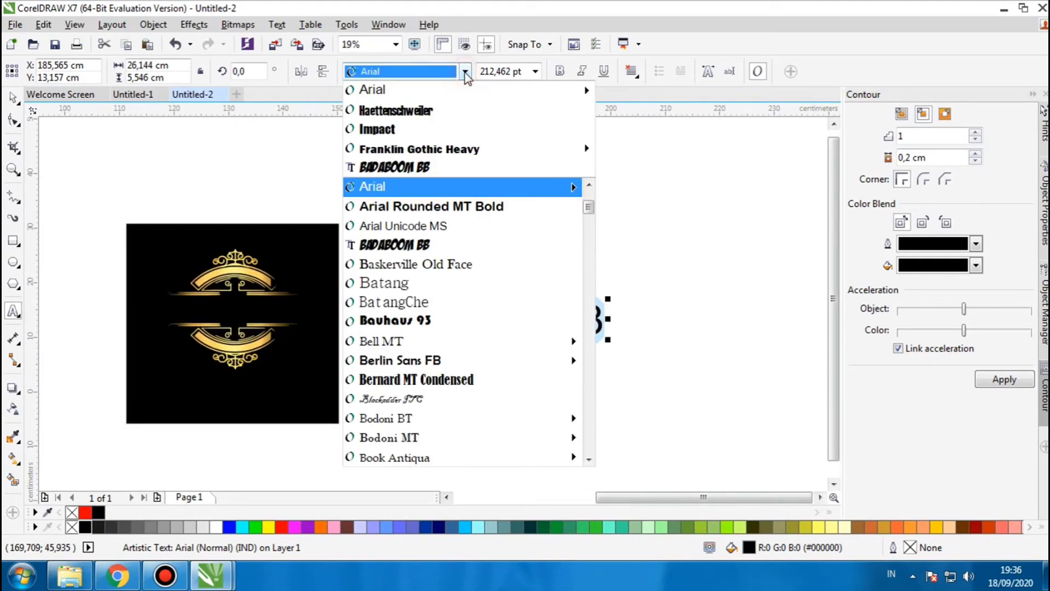
left_click(410, 108)
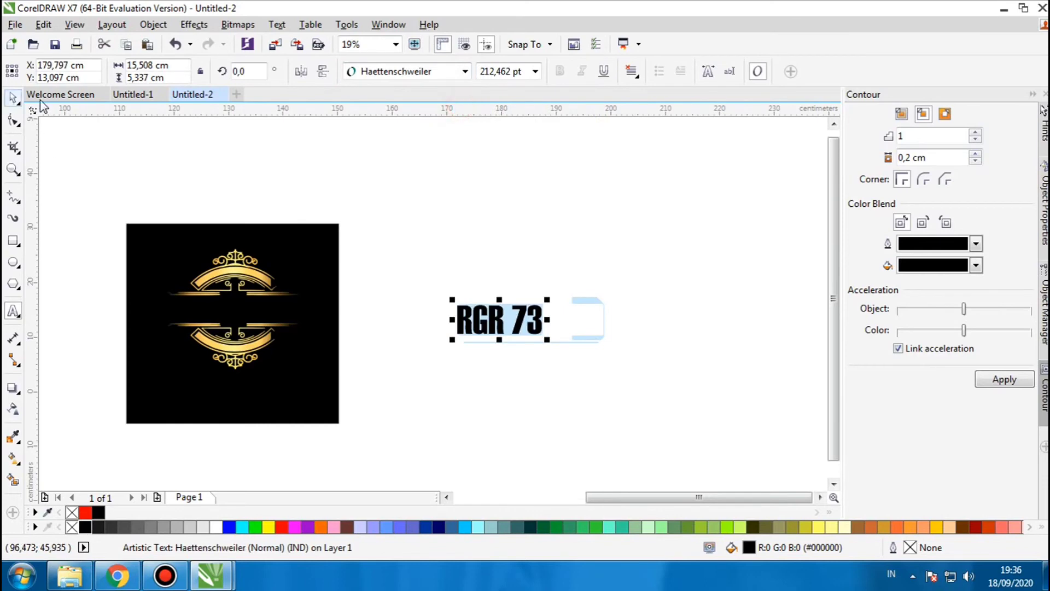
left_click(12, 96)
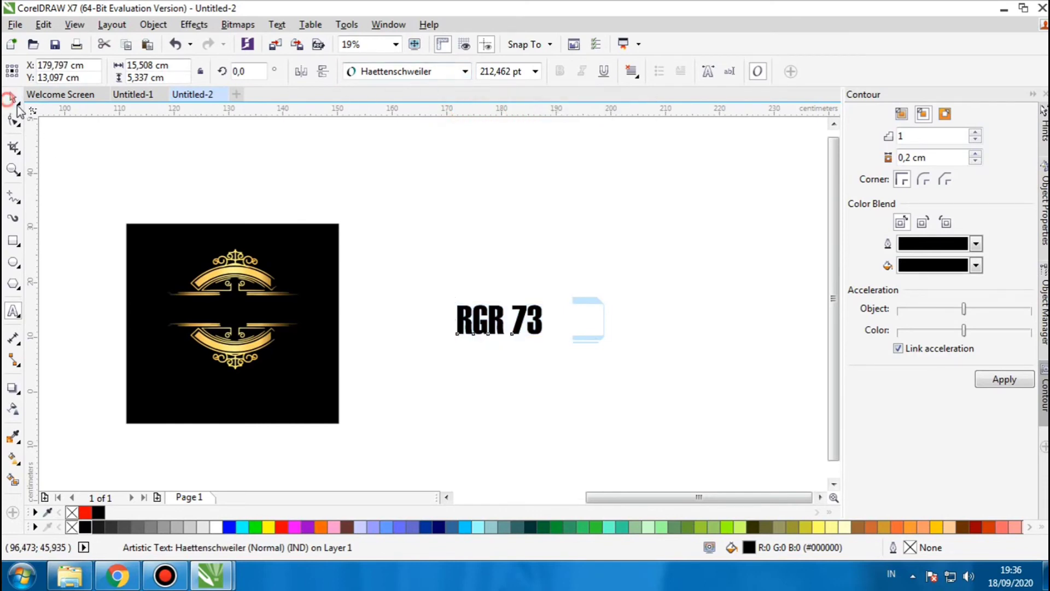
Step: Move the "RGR 73" text between the ornament's horizontal lines, scale it to about 12.2 × 4.2 cm, and fill it with red
left_click_drag(468, 315, 217, 306)
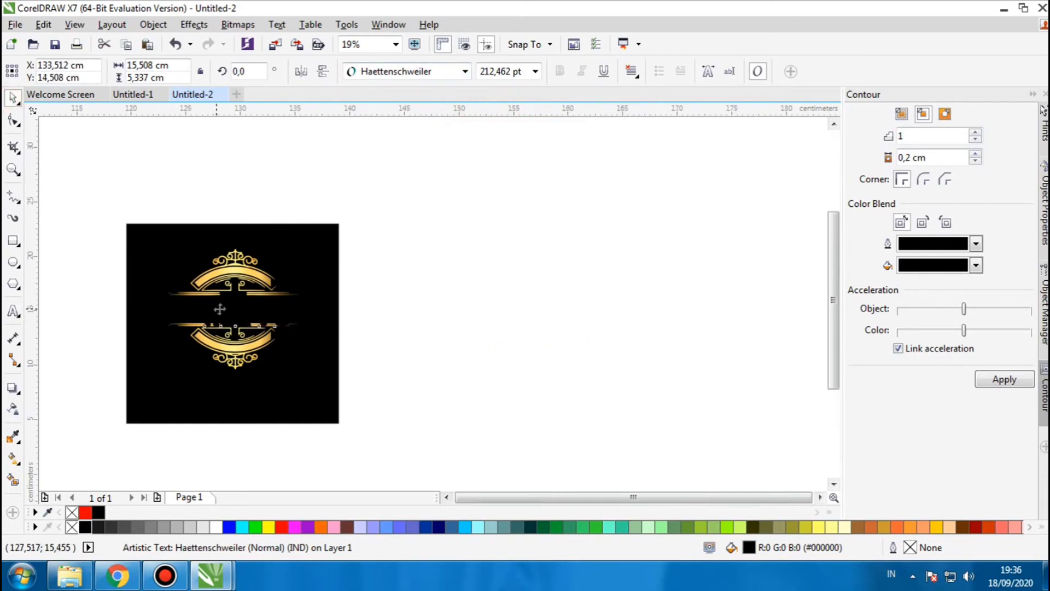
scroll(218, 307, "up", 3)
left_click_drag(509, 386, 436, 360)
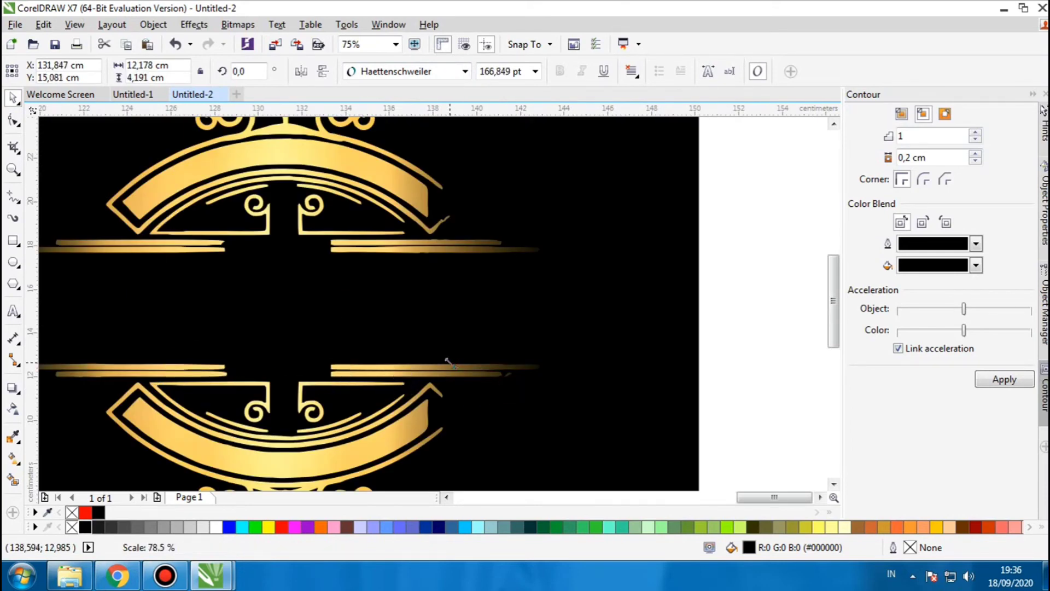
left_click(279, 527)
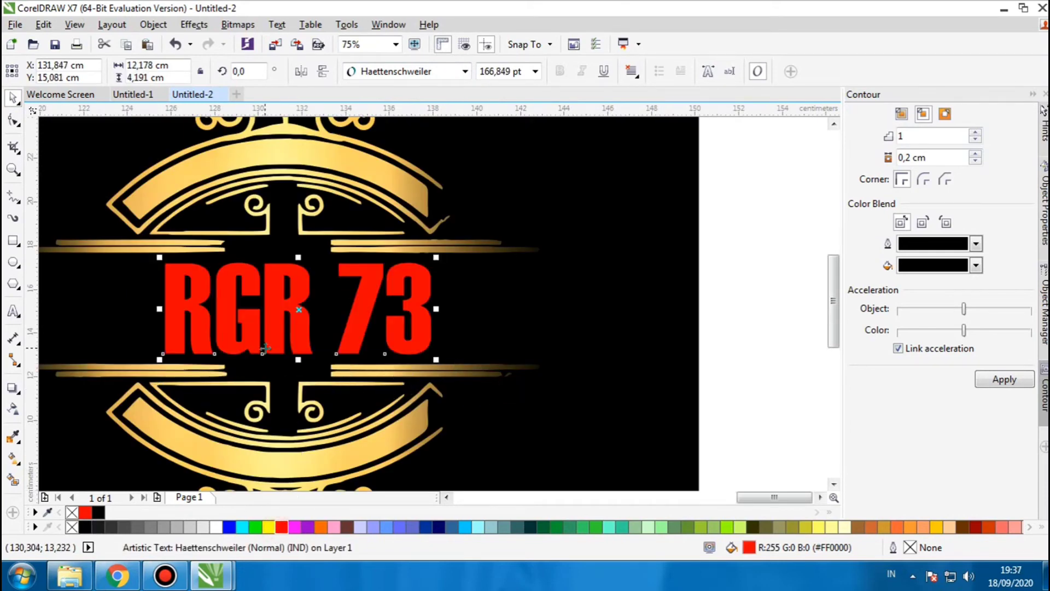
Step: Shrink the red text to about 148.6 pt, centre it between the ornaments, and stretch its width to about 14.5 cm
left_click_drag(436, 360, 402, 343)
left_click_drag(339, 320, 324, 327)
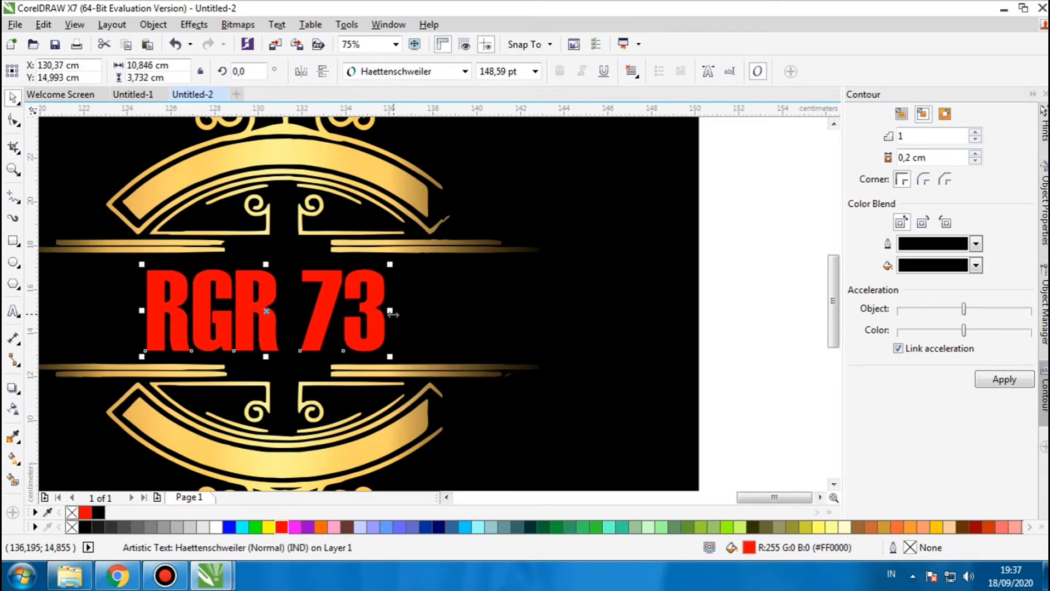
left_click_drag(392, 313, 430, 311)
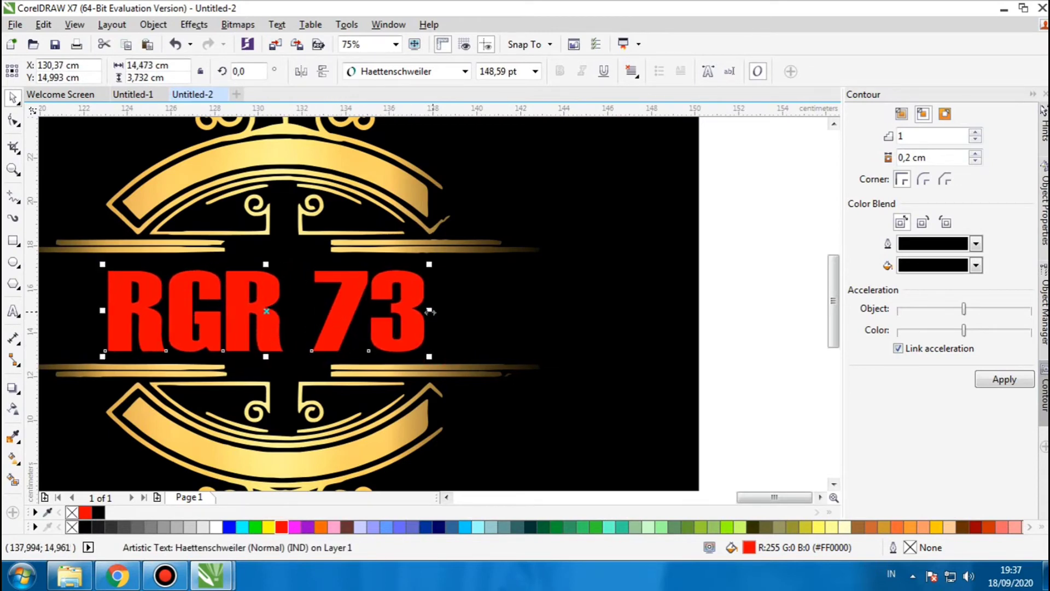
Step: Change the "RGR 73" font to Impact, then scale the text to about 16.7 × 3.9 cm and centre it between the ornaments
double_click(402, 307)
double_click(402, 308)
scroll(302, 305, "left", 2)
left_click(313, 303)
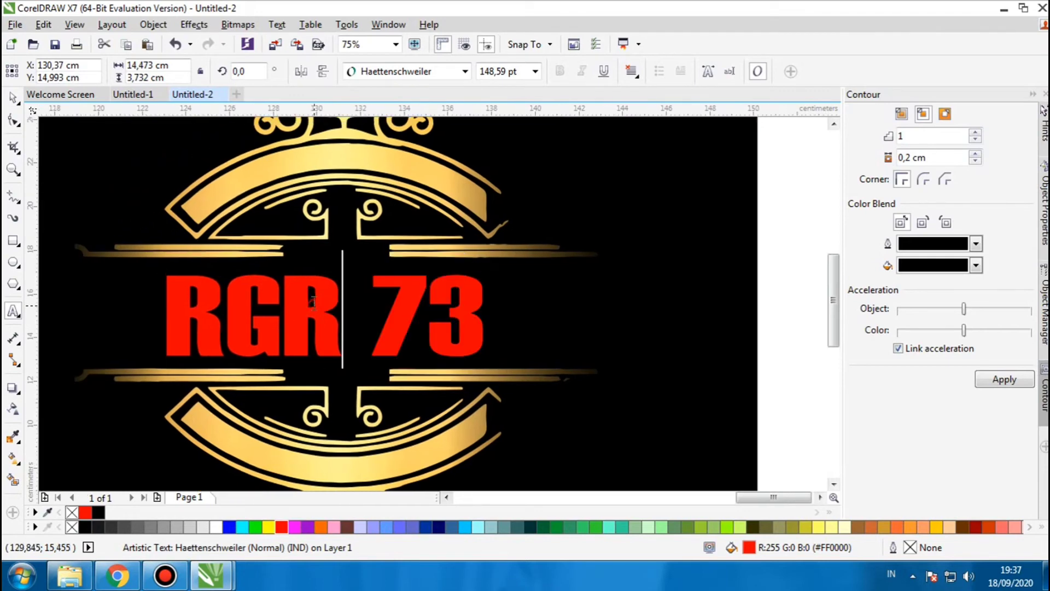
key("ctrl+a")
left_click(464, 72)
mouse_move(462, 146)
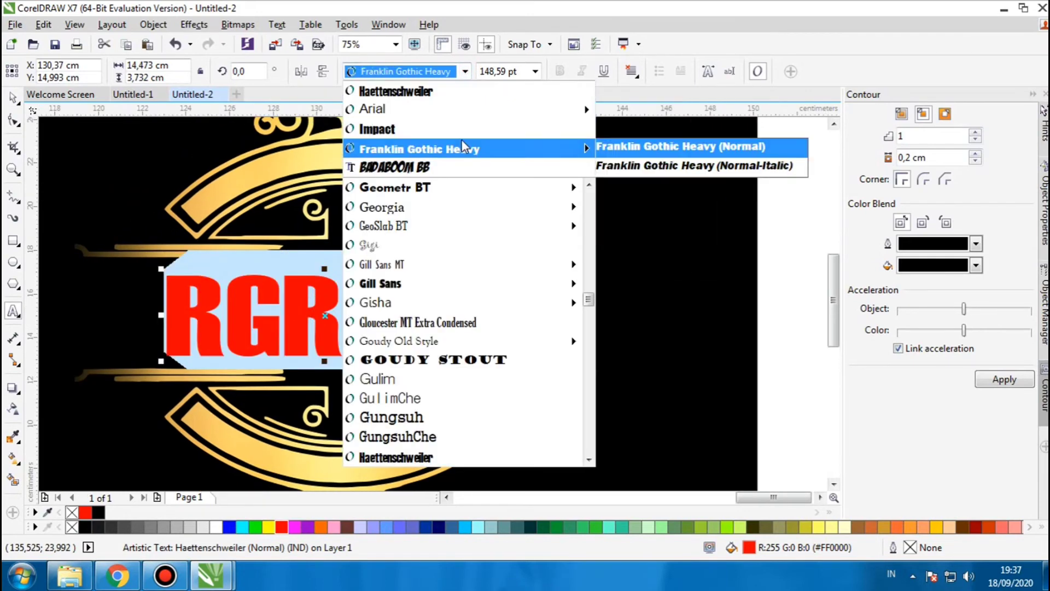
left_click(462, 128)
left_click(13, 97)
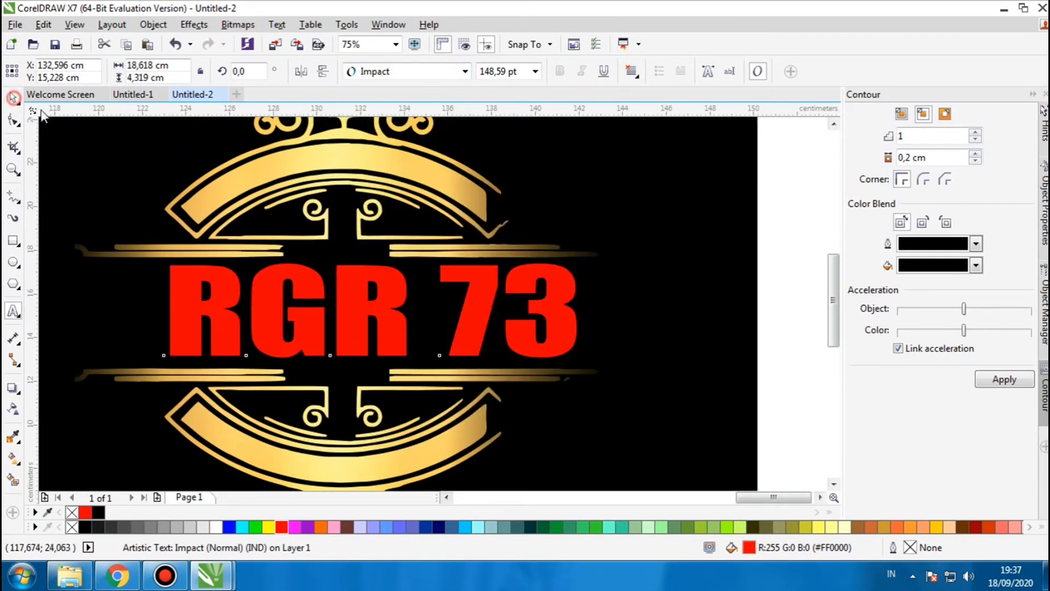
left_click_drag(582, 257, 537, 273)
left_click_drag(523, 312, 519, 311)
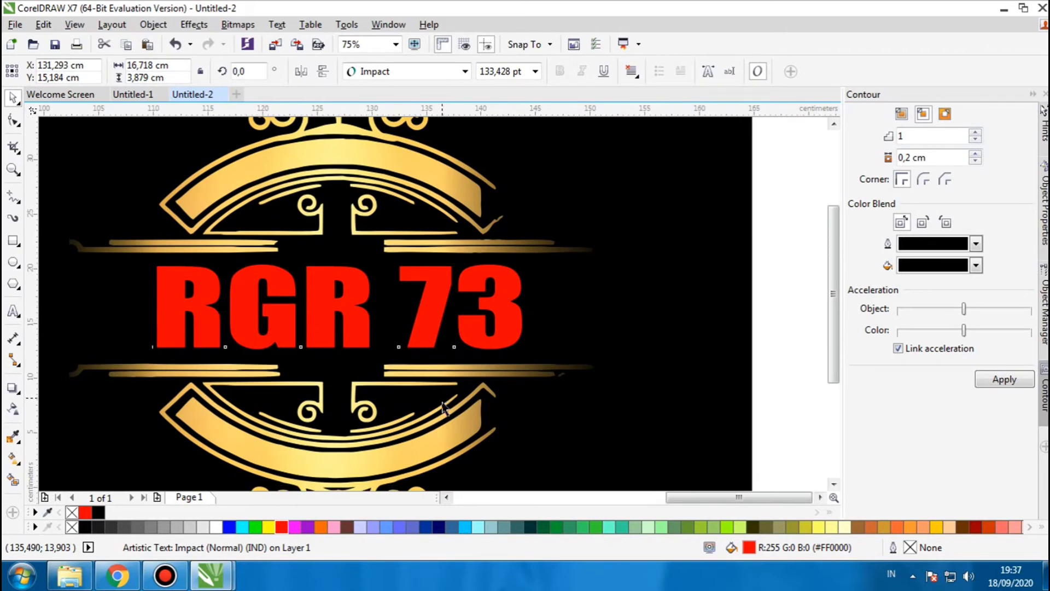
Step: Align the "RGR 73" text with the ornament so both share the same horizontal centre
scroll(440, 407, "down", 2)
left_click(432, 399, "shift")
left_click(523, 398, "shift")
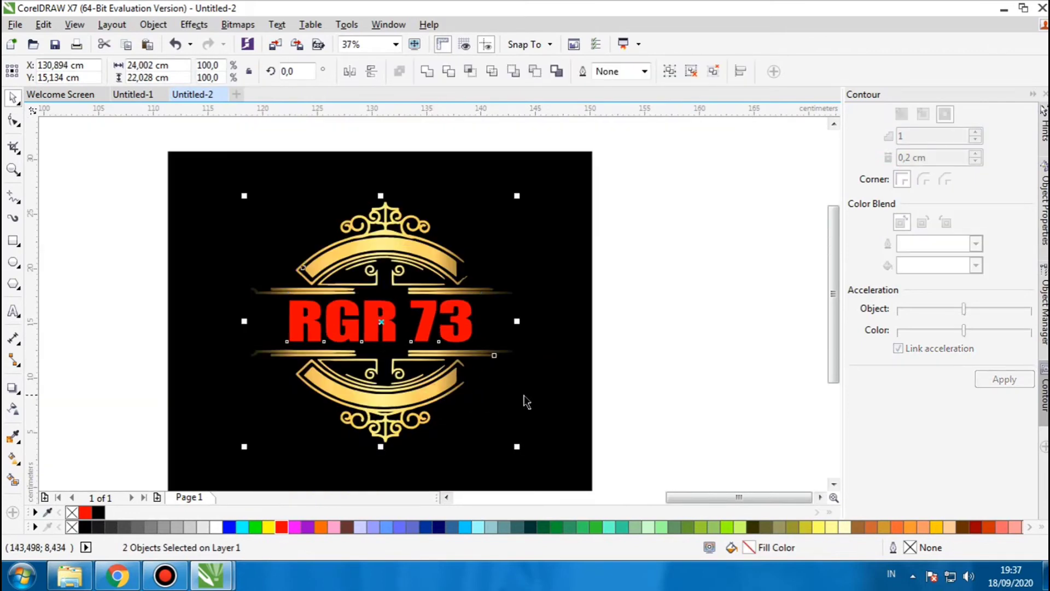
left_click(682, 352)
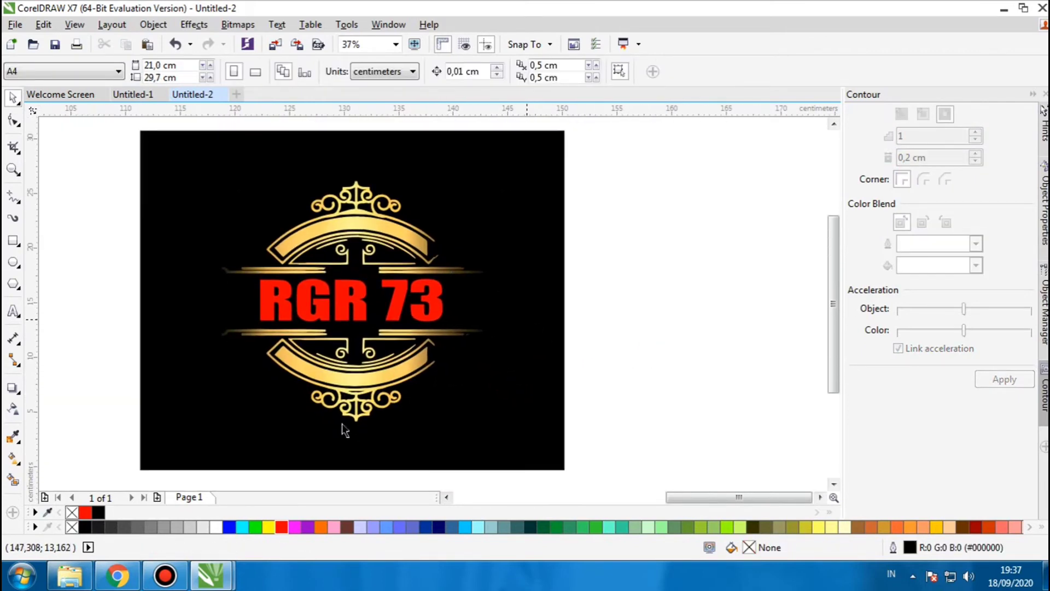
Step: Switch to Chrome and copy the metallic silver background image from the "WARNA SILVER" image results
left_click(117, 576)
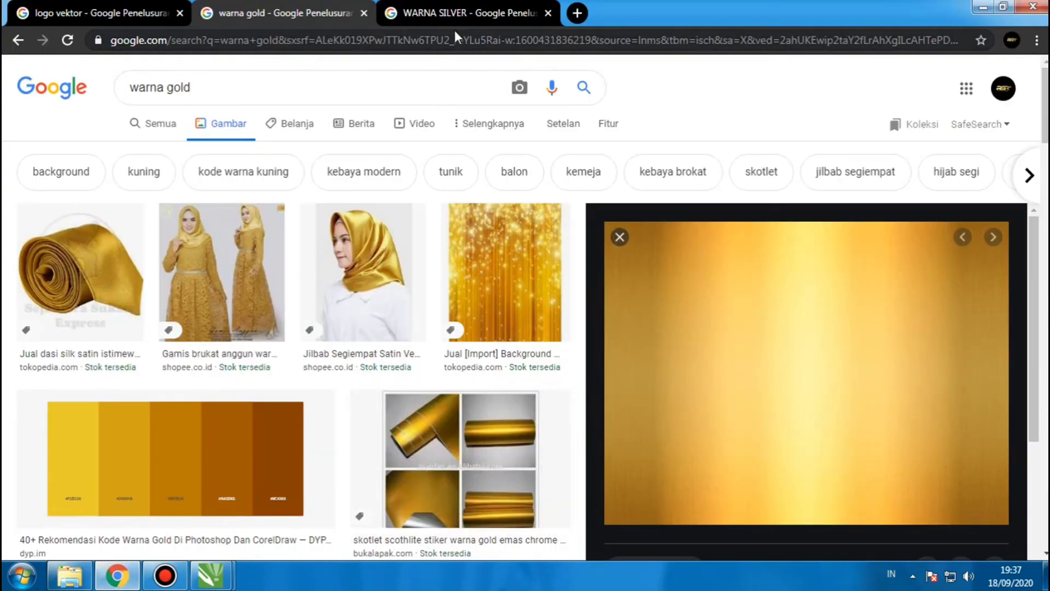
left_click(456, 18)
scroll(236, 343, "up", 3)
scroll(237, 343, "up", 2)
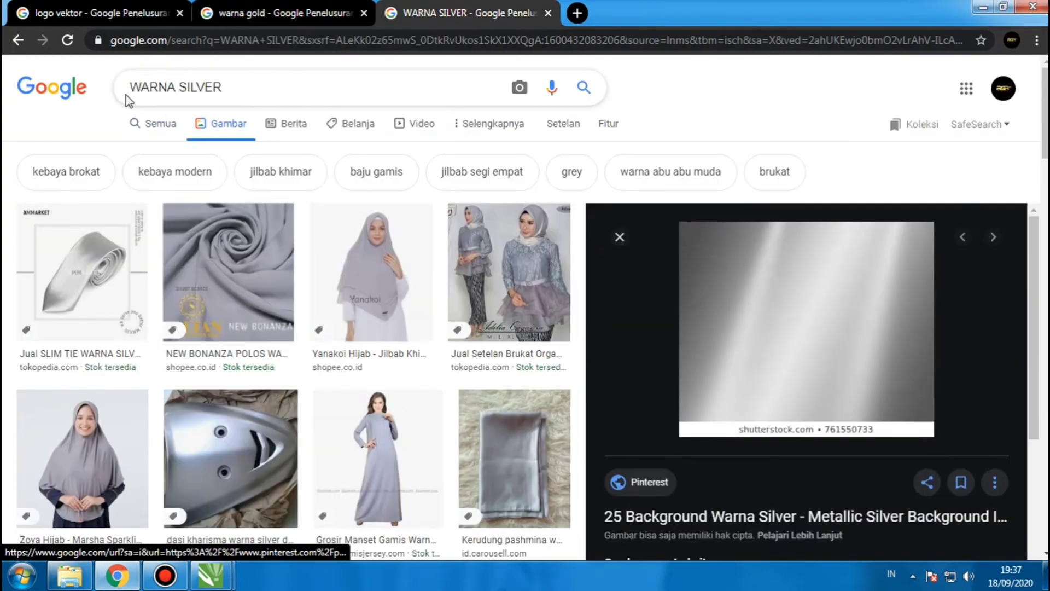
right_click(757, 269)
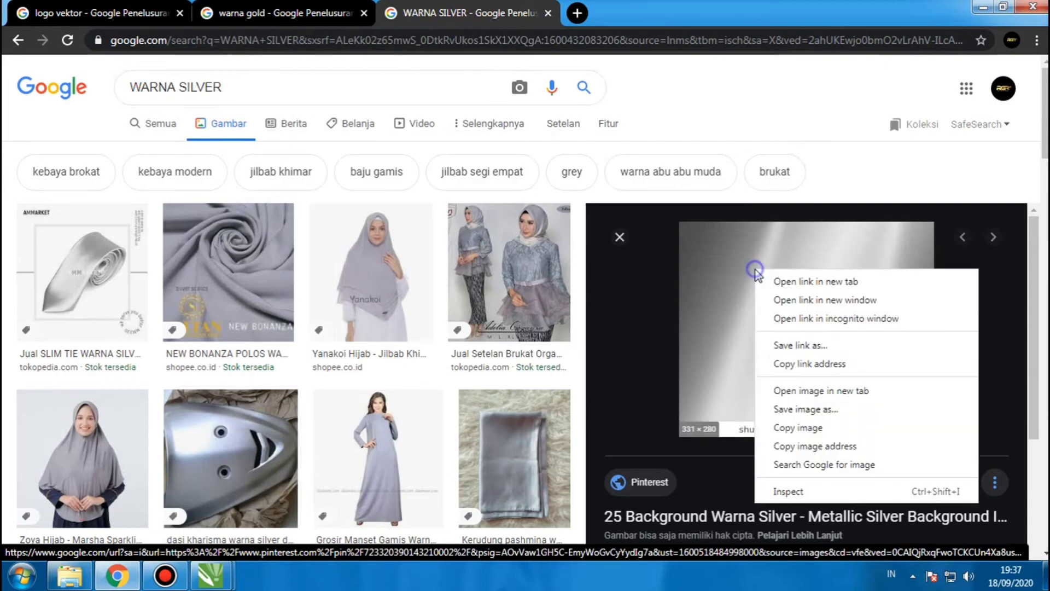
left_click(787, 428)
Step: Paste the silver image into CorelDRAW, stretch it to about 19.3 × 9.9 cm, and place it just below the "RGR 73" text
left_click(985, 8)
right_click(658, 200)
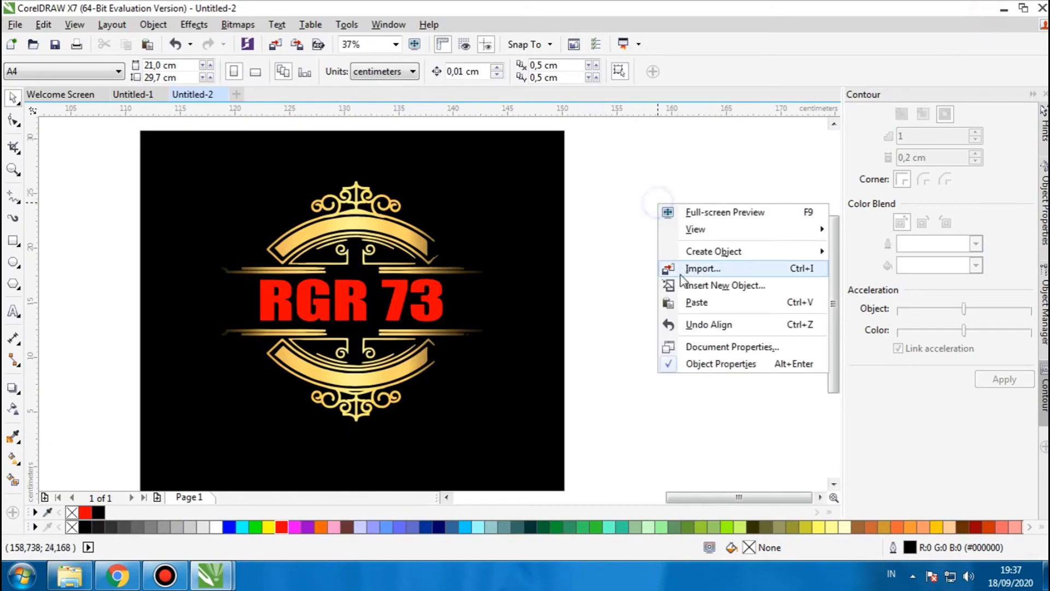
left_click(691, 306)
scroll(437, 306, "down", 3)
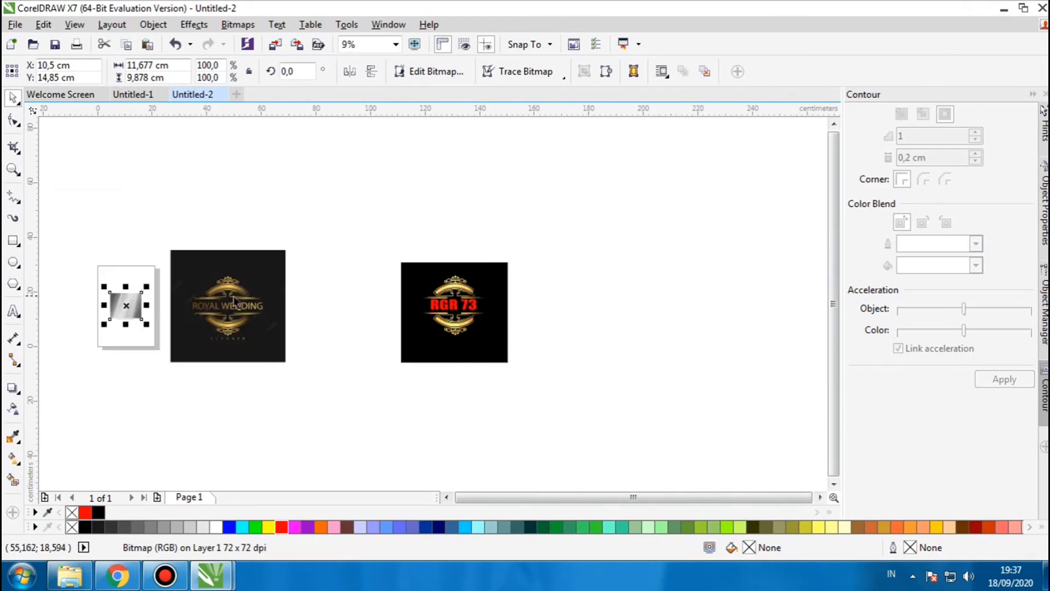
left_click_drag(126, 307, 505, 291)
scroll(459, 313, "up", 3)
left_click_drag(427, 269, 415, 351)
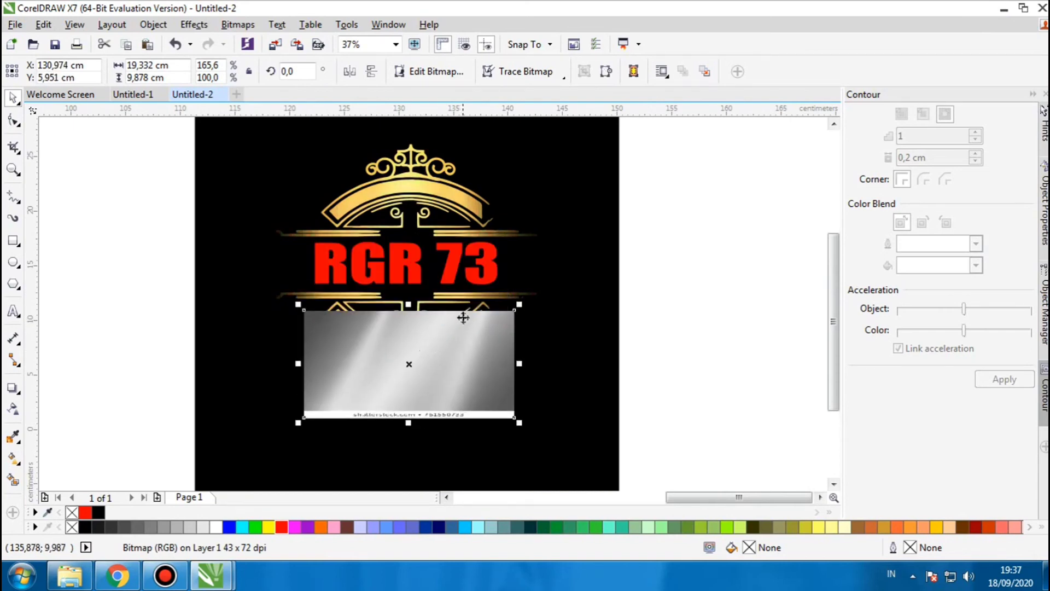
Step: PowerClip the silver image inside the "RGR 73" text
right_click(410, 348)
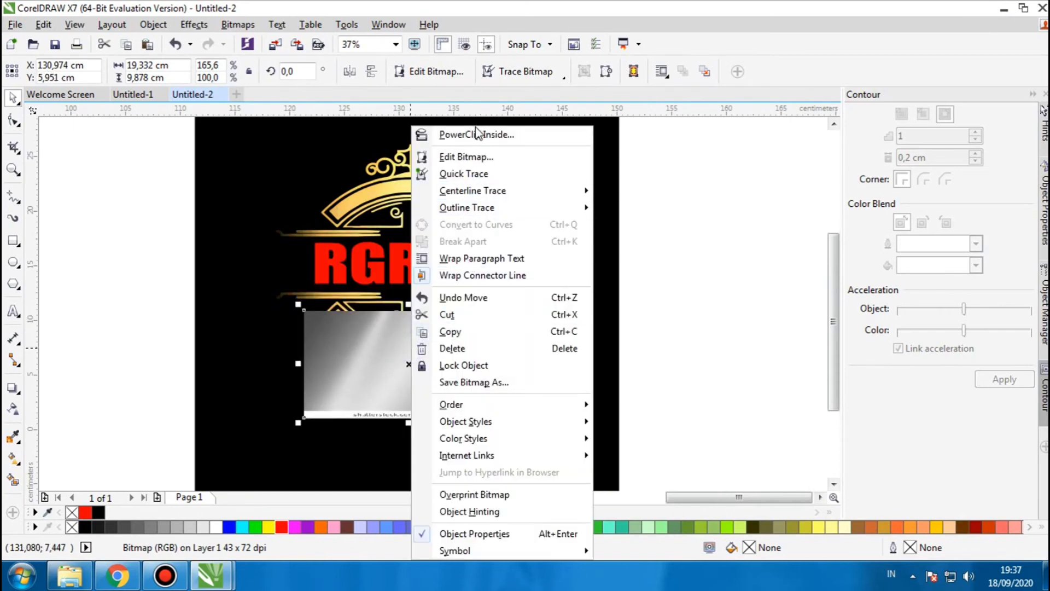
left_click(477, 134)
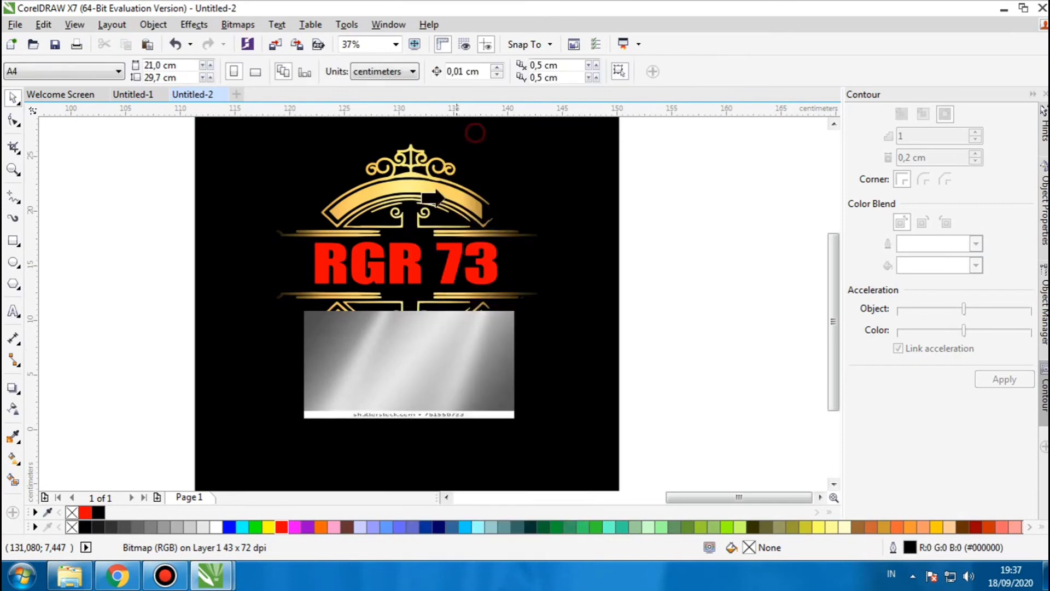
left_click(381, 268)
scroll(438, 295, "up", 1)
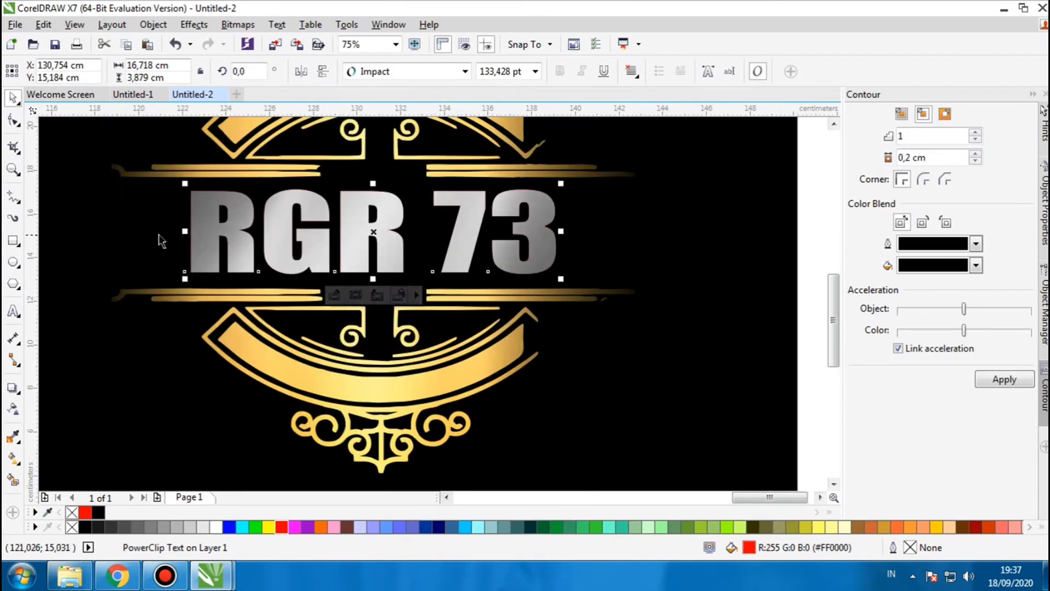
scroll(164, 243, "up", 1)
scroll(480, 225, "down", 1)
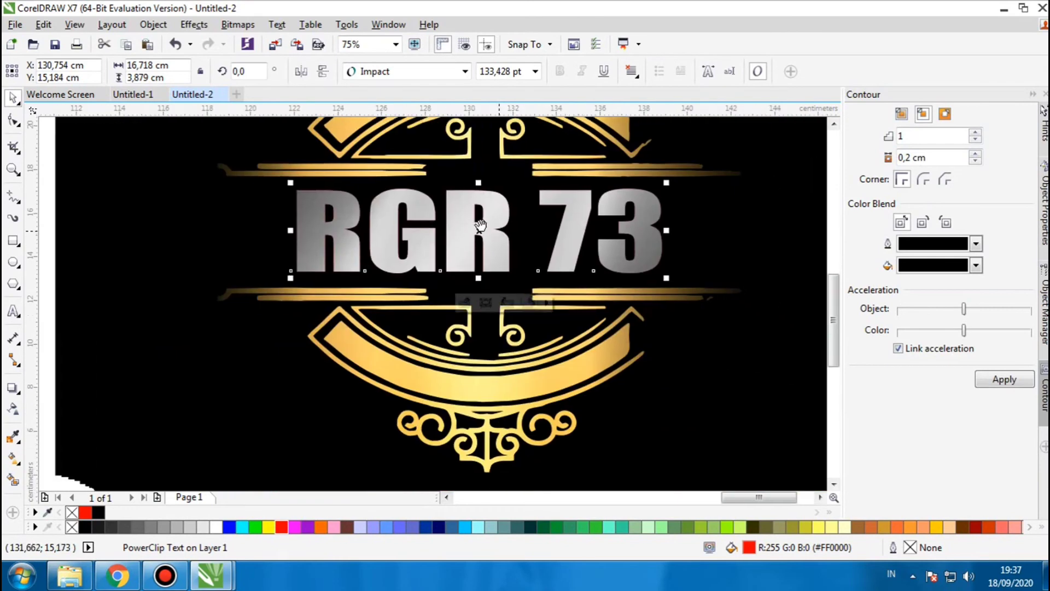
scroll(572, 328, "down", 1)
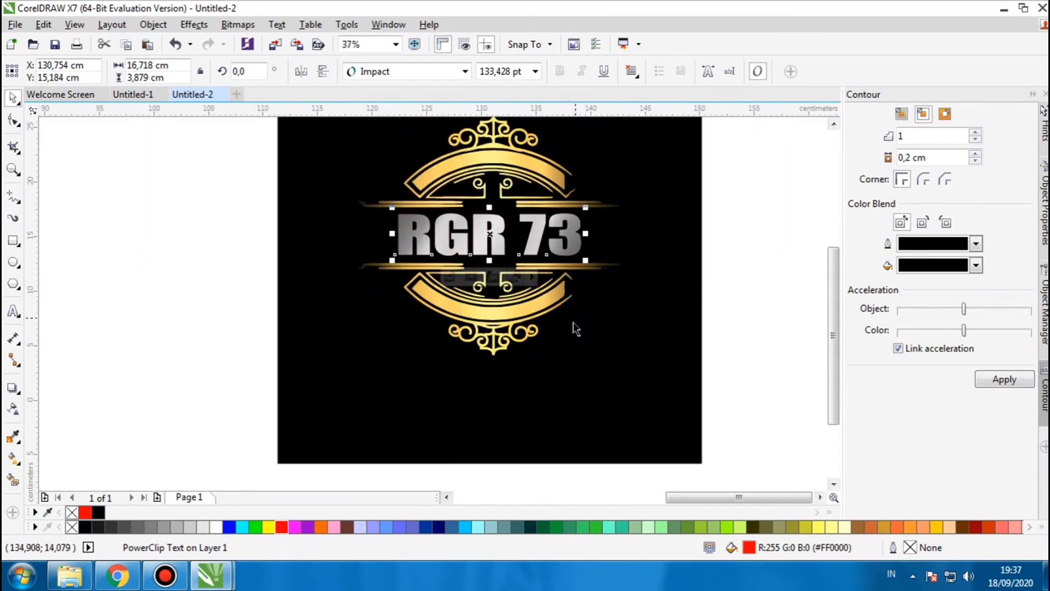
Step: Add the artistic text "OFFICIAL" on the white area beside the black background
left_click(13, 313)
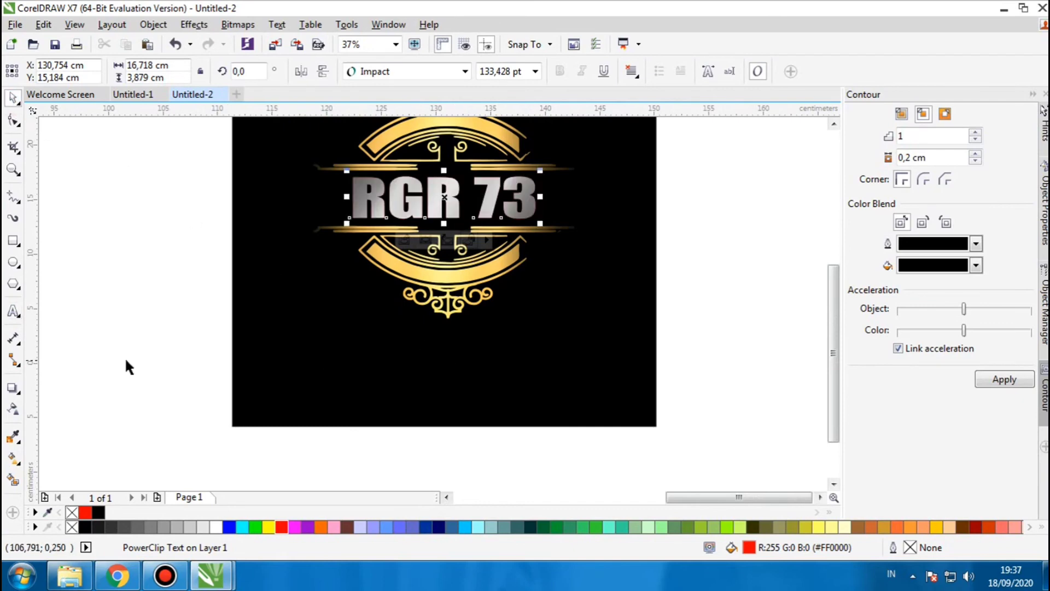
left_click(93, 352)
left_click(14, 310)
scroll(492, 339, "right", 3)
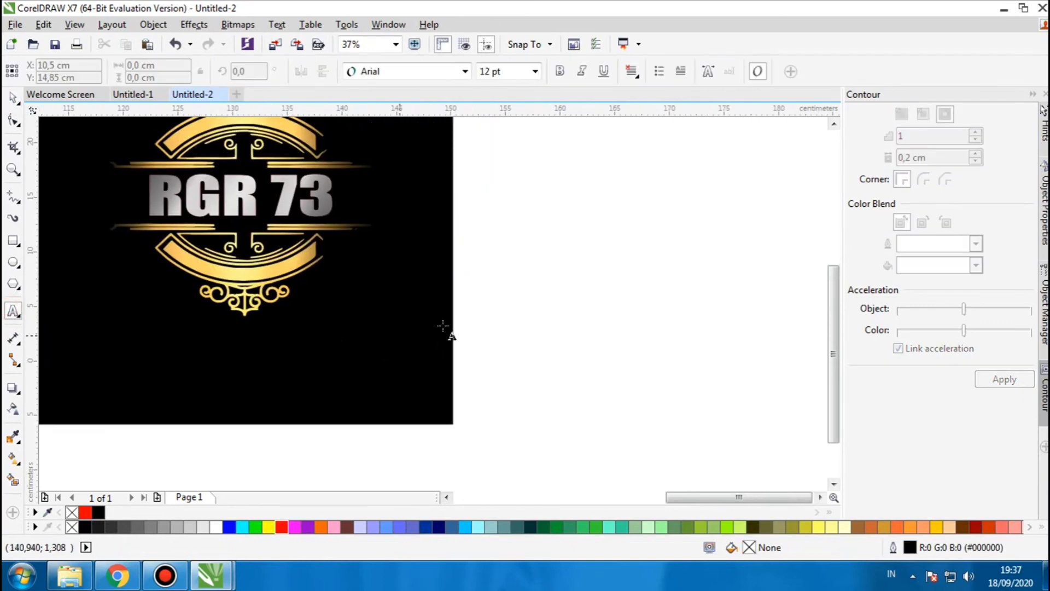
scroll(476, 317, "up", 1)
left_click(491, 317)
scroll(481, 328, "up", 1)
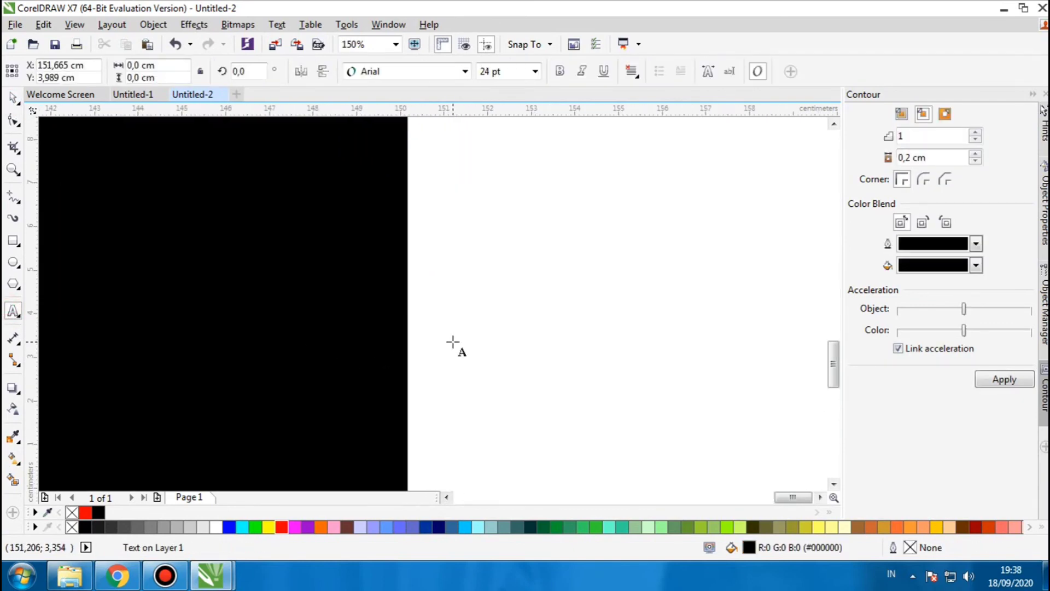
type("OFFICI")
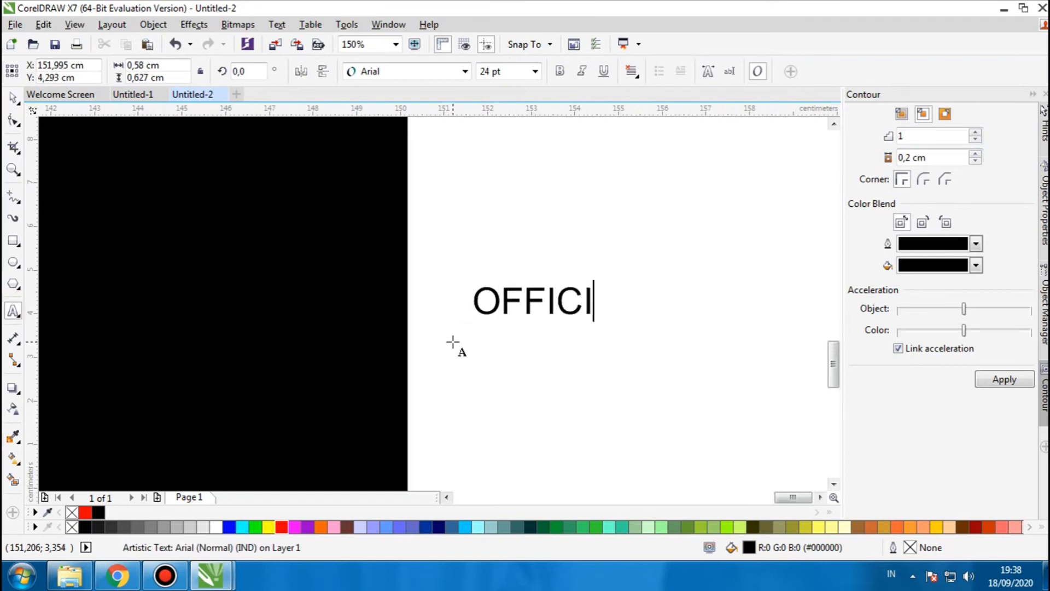
type("AL")
scroll(452, 348, "down", 1)
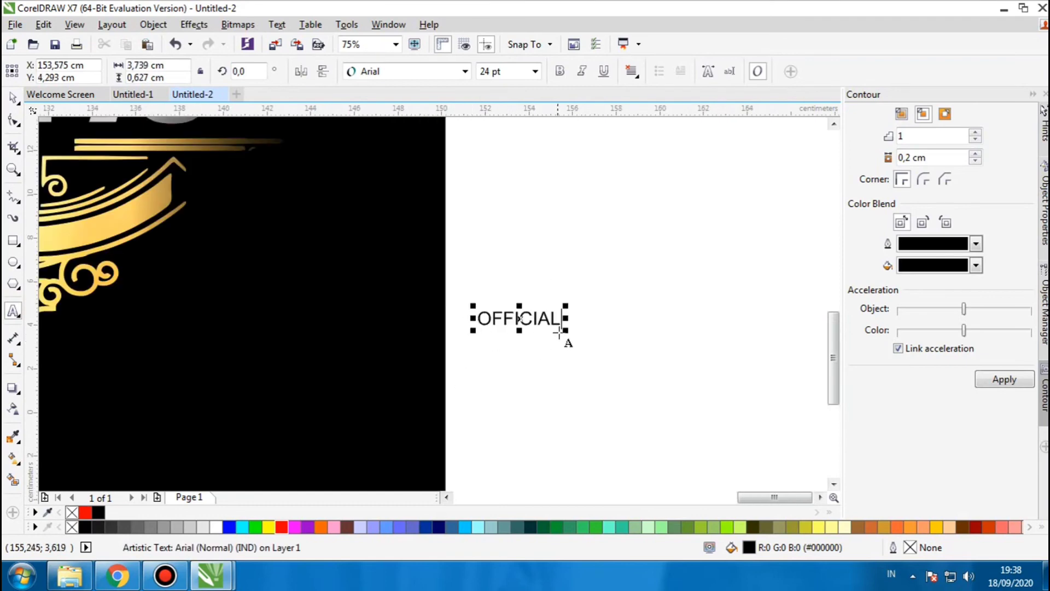
Step: Enlarge the "OFFICIAL" text to about 44.9 pt and change its font to Haettenschweiler
left_click_drag(563, 330, 617, 346)
double_click(606, 337)
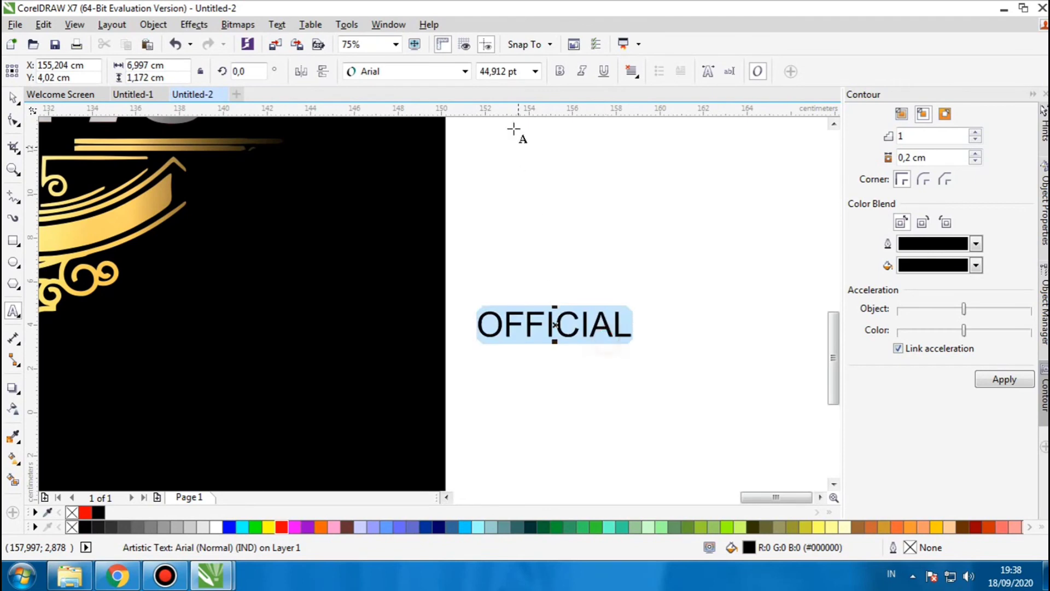
left_click(465, 72)
left_click(470, 129)
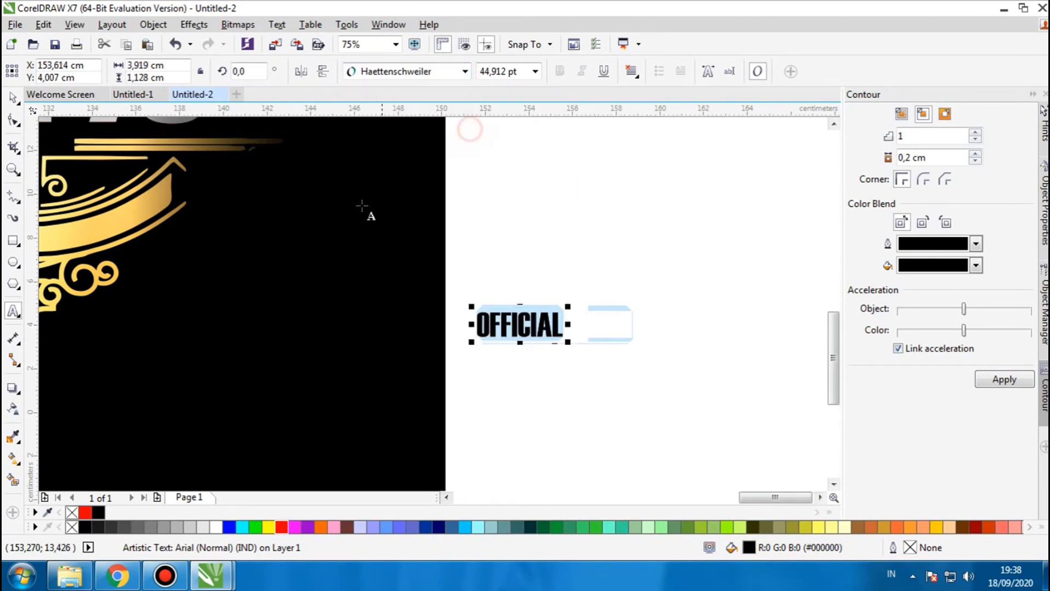
left_click(11, 98)
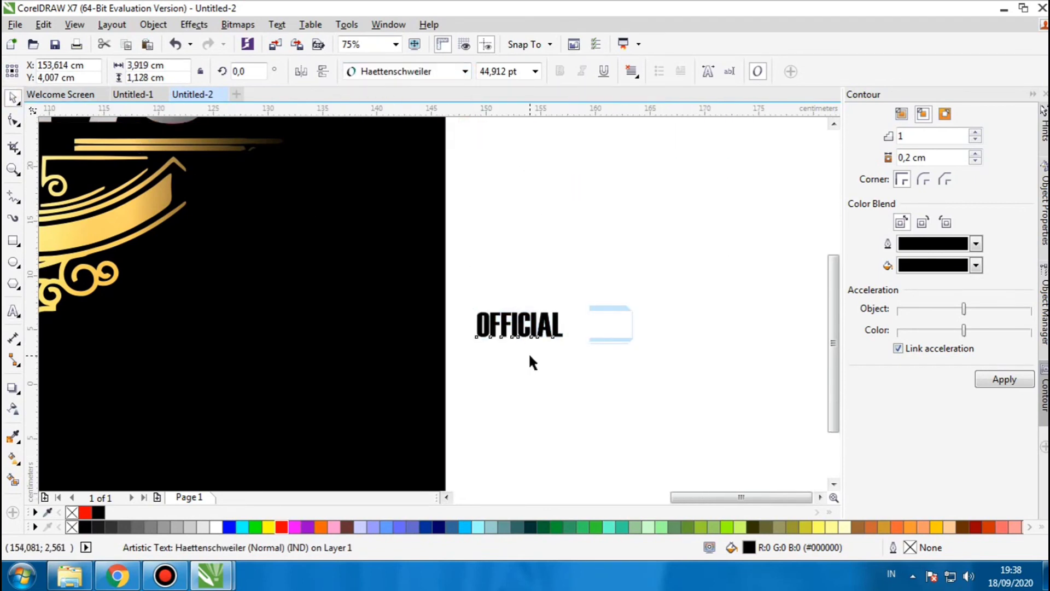
Step: Enlarge "OFFICIAL" to about 93.3 pt, move it below the lower ornament on the black background, and fill it with white
scroll(529, 353, "down", 2)
left_click_drag(565, 352, 600, 385)
left_click_drag(547, 347, 265, 370)
left_click(220, 525)
scroll(266, 365, "up", 2)
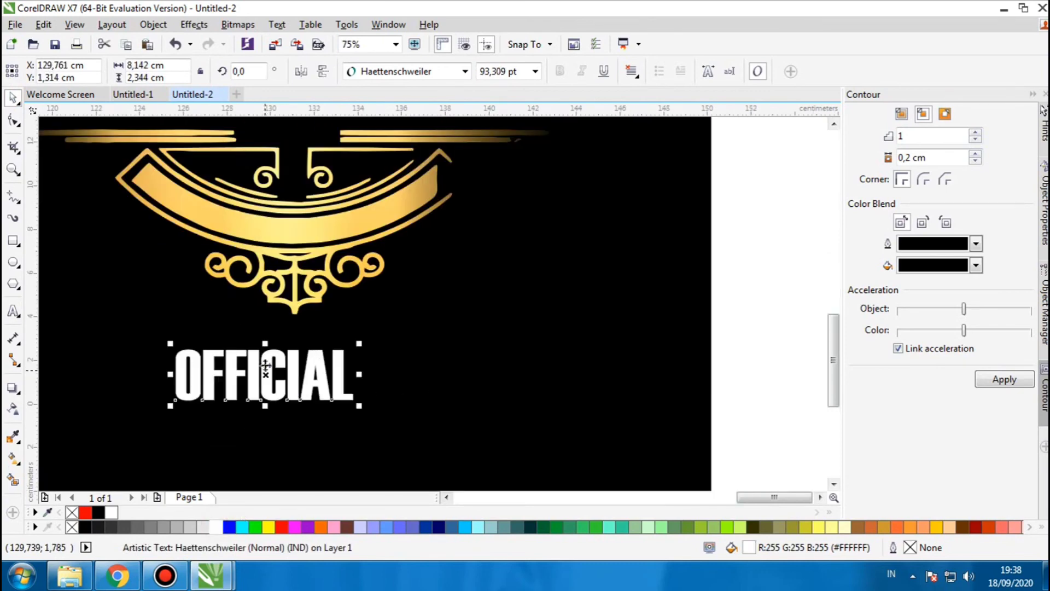
scroll(301, 415, "left", 2)
scroll(307, 383, "down", 1)
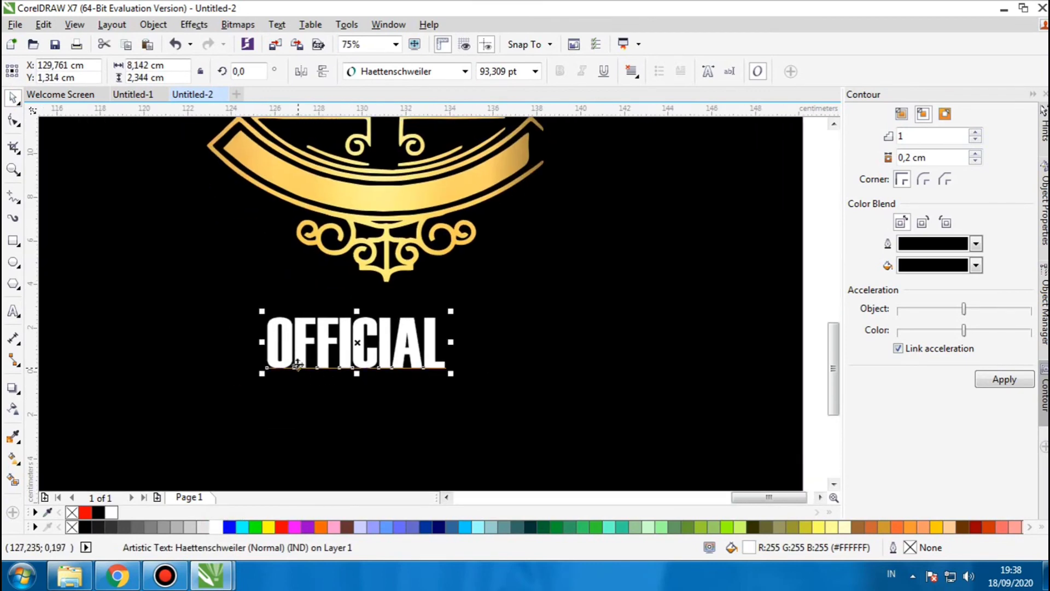
Step: Widen the letter spacing of the "OFFICIAL" text with the Shape tool
left_click(13, 121)
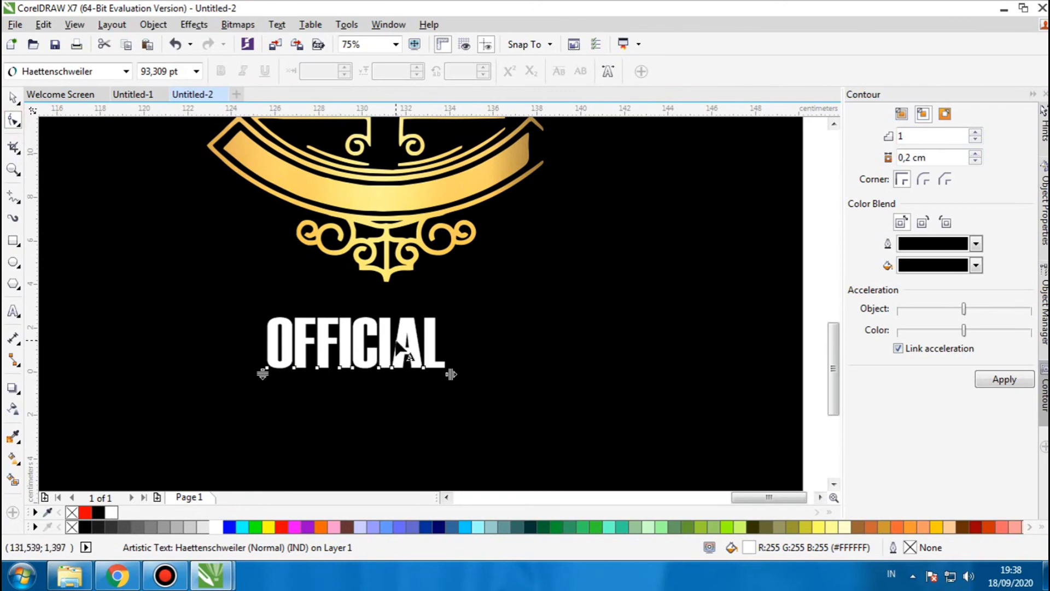
scroll(396, 350, "right", 2)
scroll(375, 355, "down", 1)
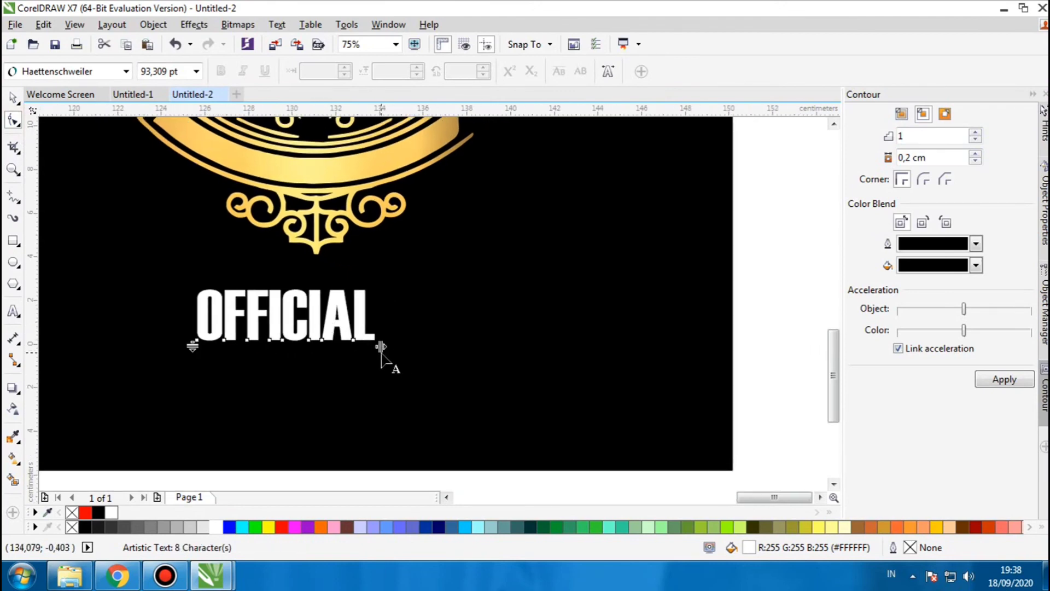
scroll(381, 353, "up", 2)
scroll(373, 327, "down", 2)
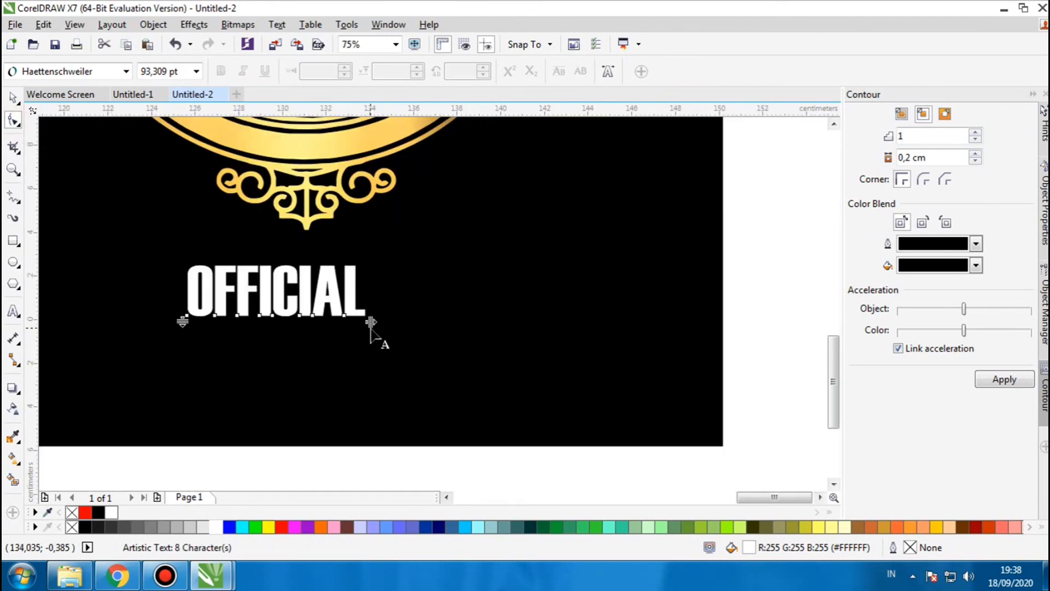
left_click_drag(371, 322, 488, 328)
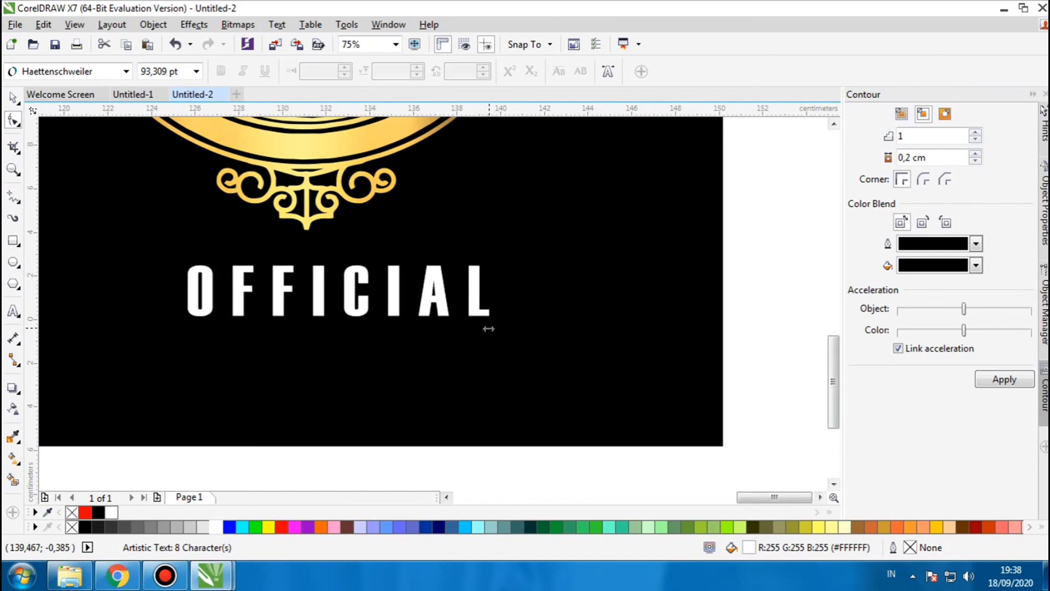
Step: Shrink "OFFICIAL" to about 55.5 pt (10.3 × 1.4 cm) and centre it horizontally just below the lower ornament
left_click(14, 98)
left_click_drag(347, 265, 358, 289)
scroll(348, 295, "down", 1)
scroll(371, 290, "down", 1)
scroll(372, 292, "up", 2)
scroll(312, 321, "down", 2)
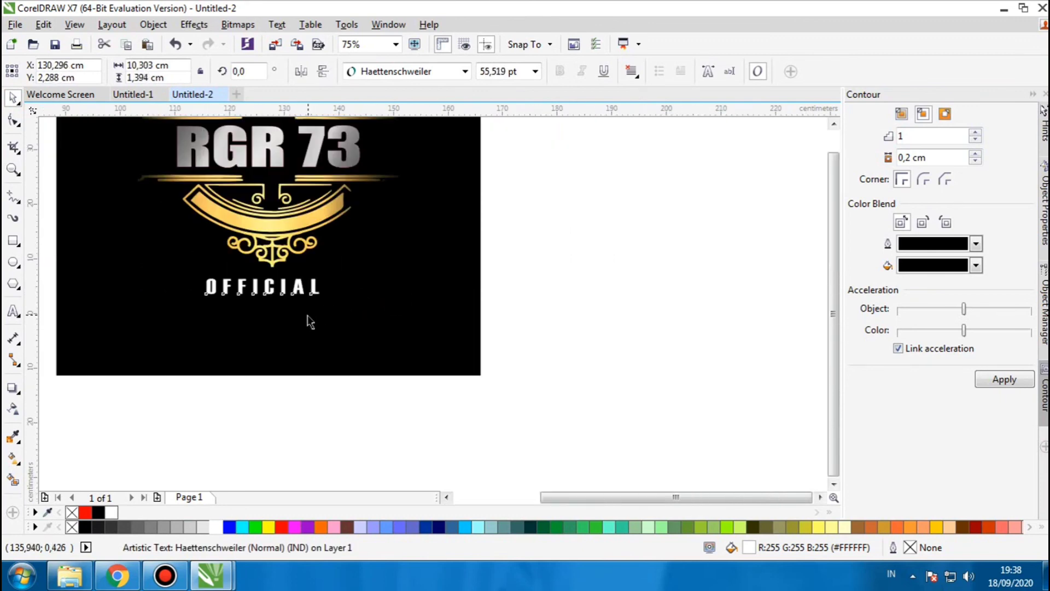
left_click(301, 318, "shift")
left_click(466, 296)
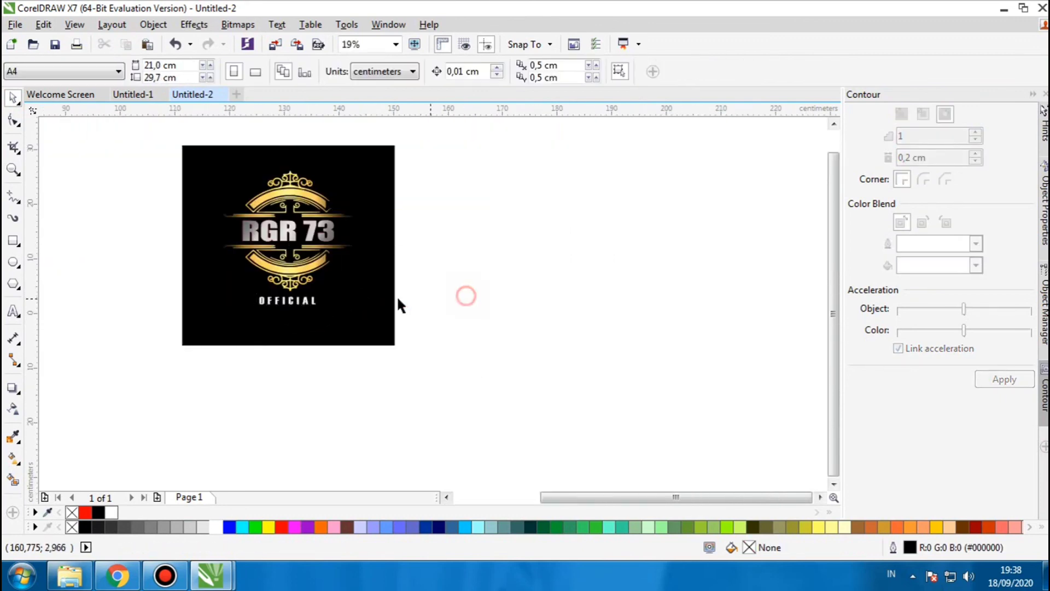
Step: Group the ornament, the "RGR 73" text and the "OFFICIAL" text together
scroll(285, 335, "up", 1)
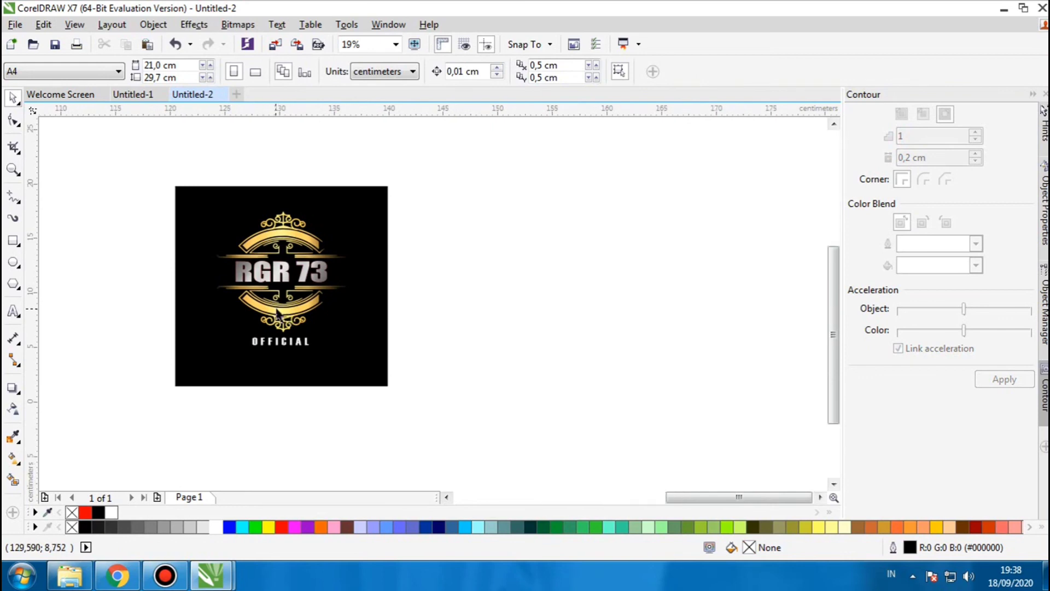
scroll(276, 313, "up", 1)
scroll(424, 243, "down", 1)
left_click_drag(486, 180, 255, 337)
key("ctrl+g")
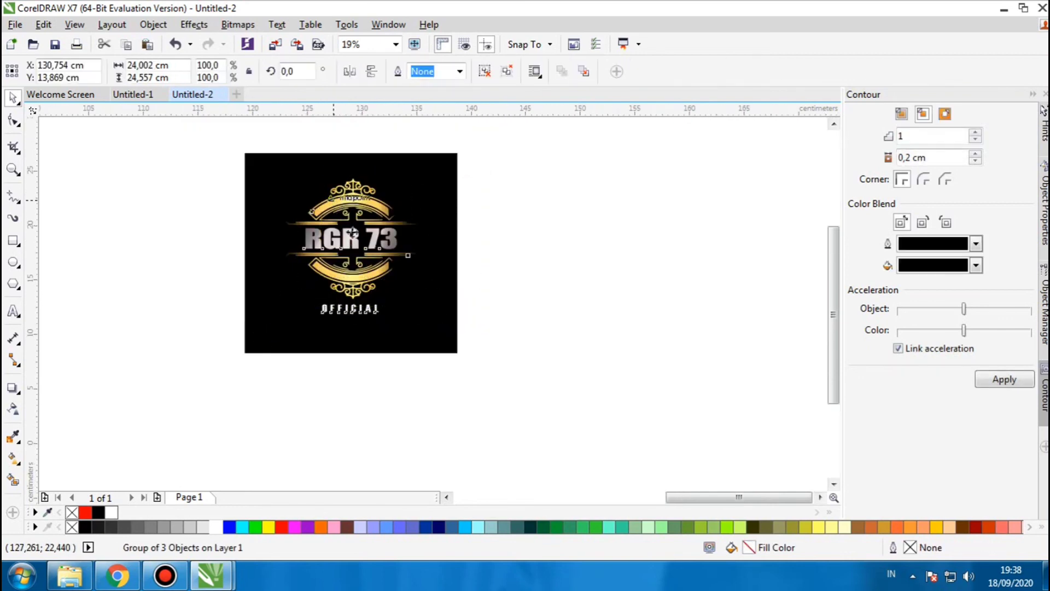
scroll(381, 311, "up", 1)
scroll(381, 311, "down", 1)
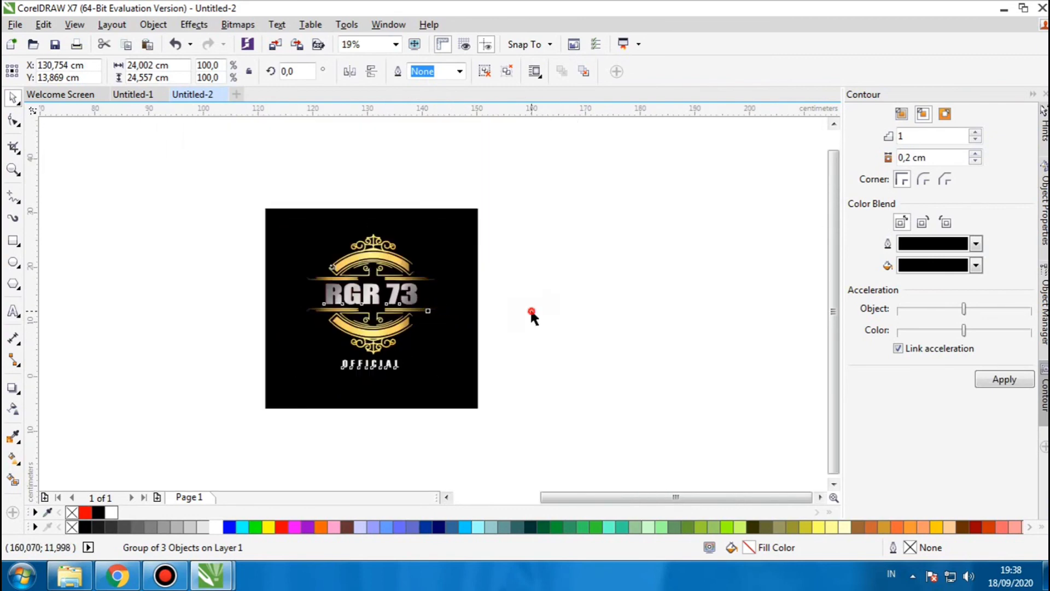
left_click(530, 307)
scroll(371, 327, "up", 1)
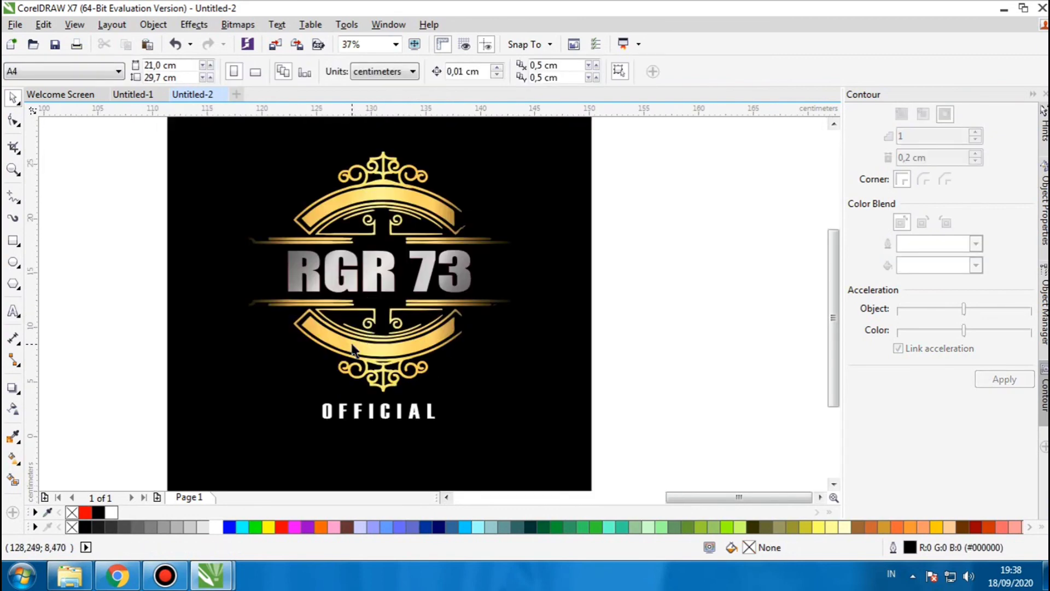
scroll(353, 350, "down", 1)
scroll(365, 366, "up", 1)
scroll(339, 359, "up", 1)
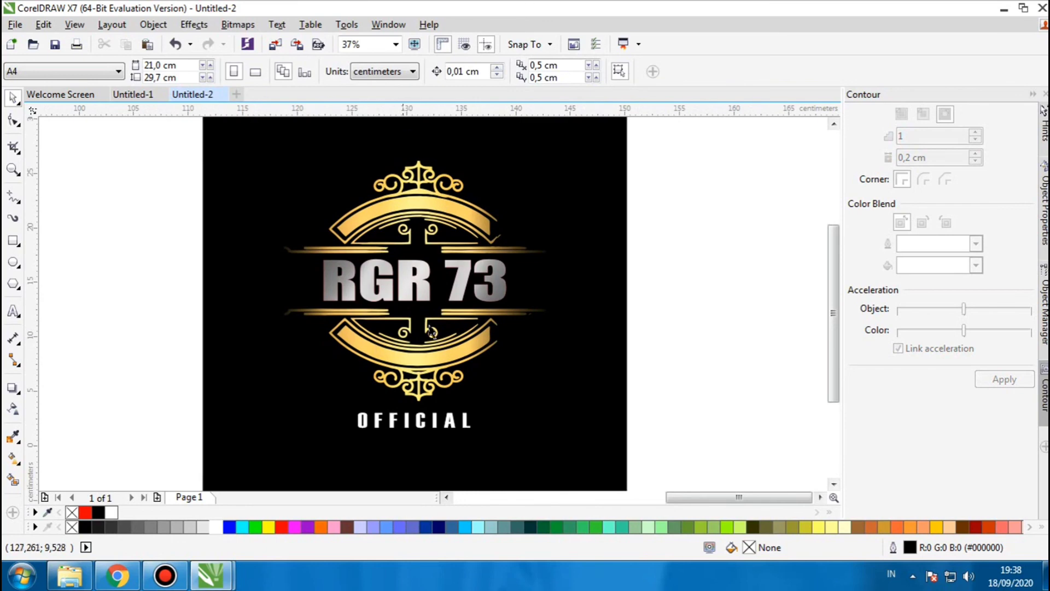
scroll(440, 338, "down", 1)
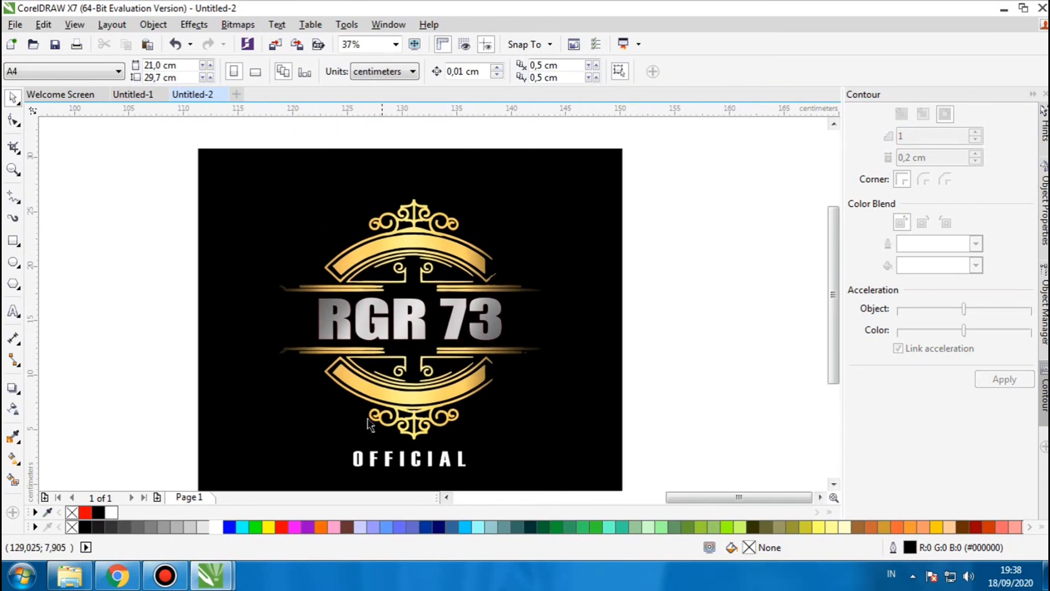
Step: Switch to Chrome to view the Royal Wedding reference logo, and return to CorelDRAW to compare the finished RGR 73 logo with it
left_click(131, 580)
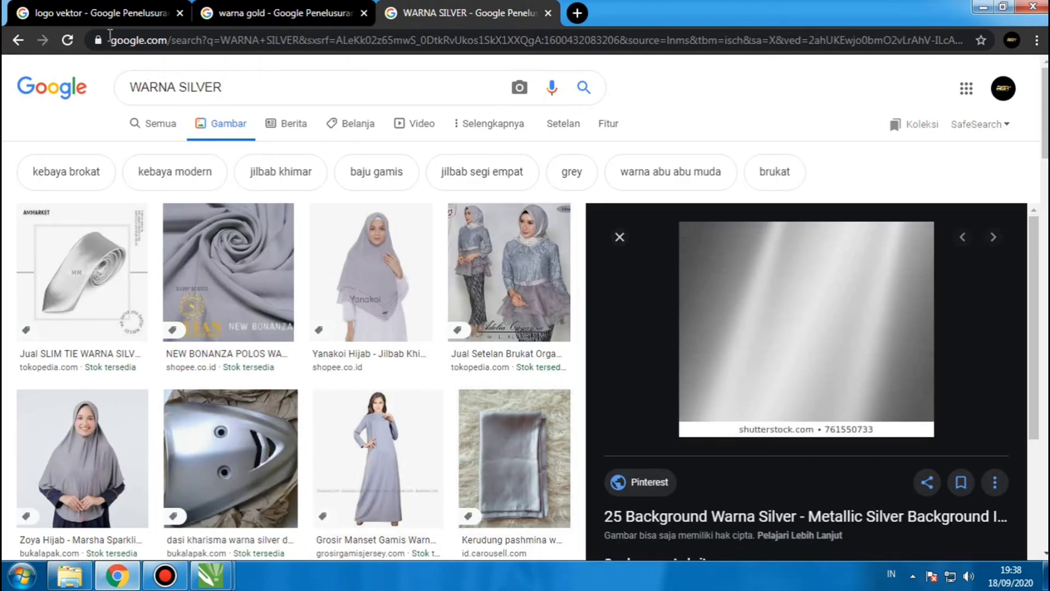
key("ctrl+Tab")
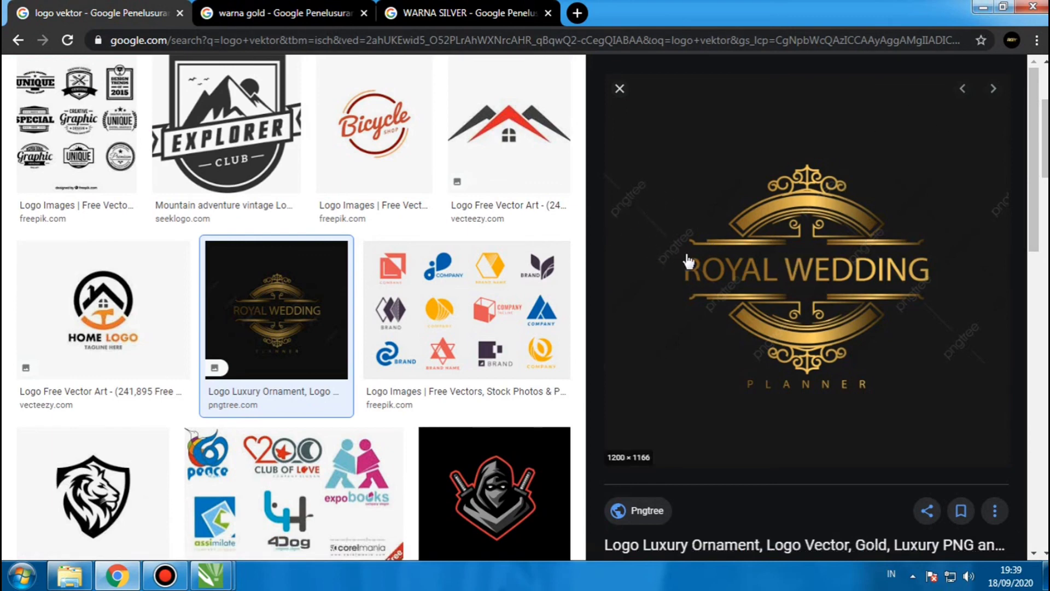
left_click(986, 11)
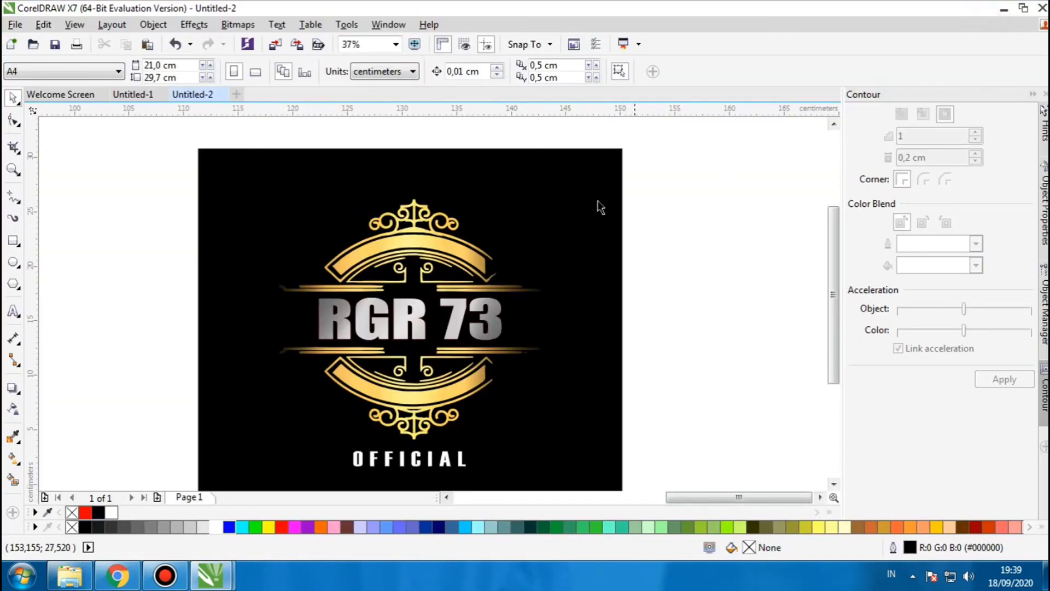
scroll(481, 307, "down", 2)
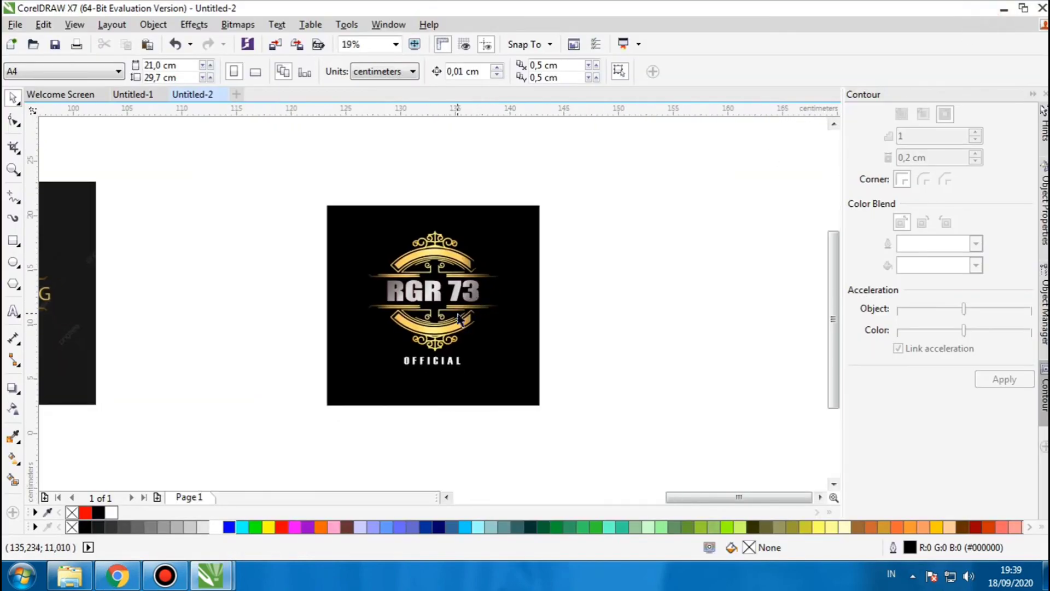
scroll(482, 284, "up", 2)
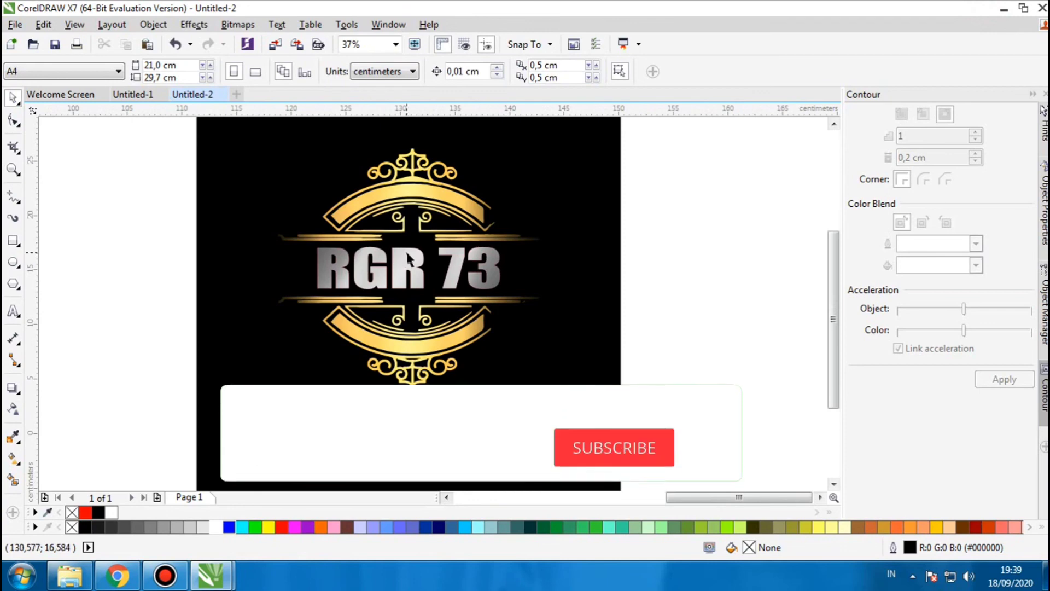
left_click_drag(403, 253, 351, 263)
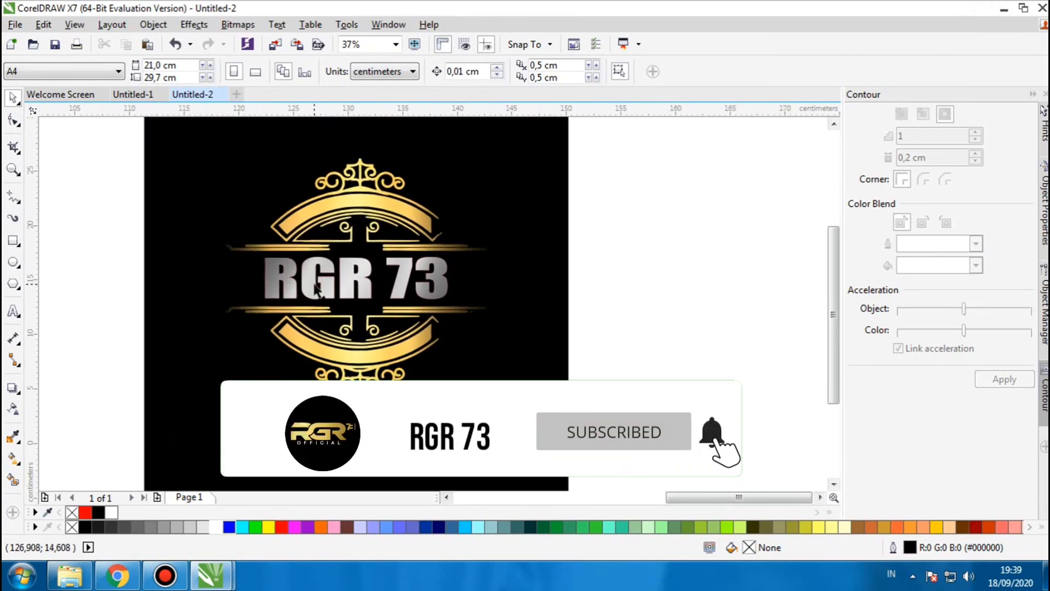
left_click_drag(328, 315, 359, 363)
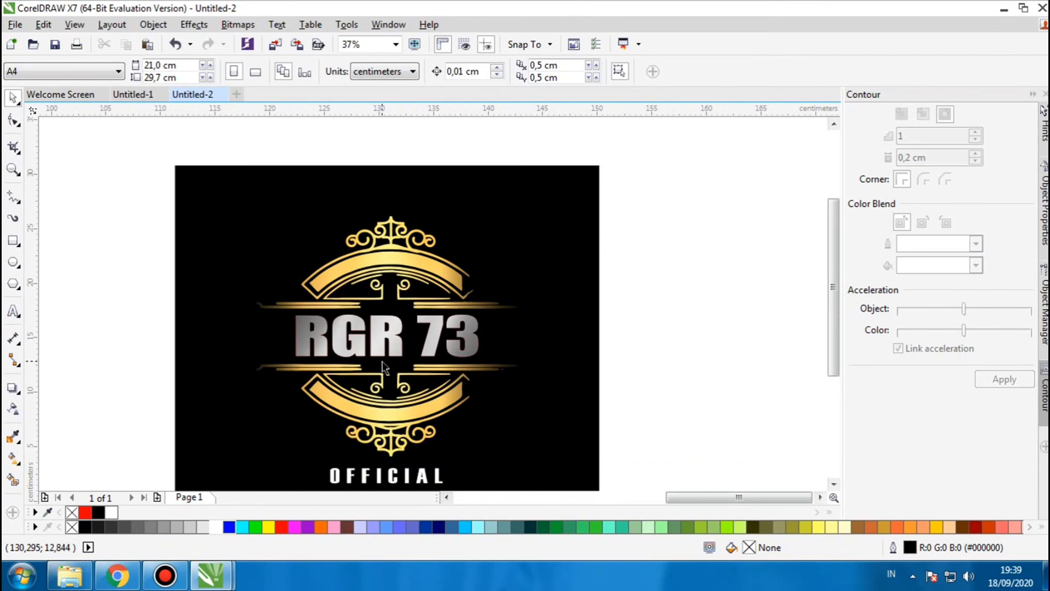